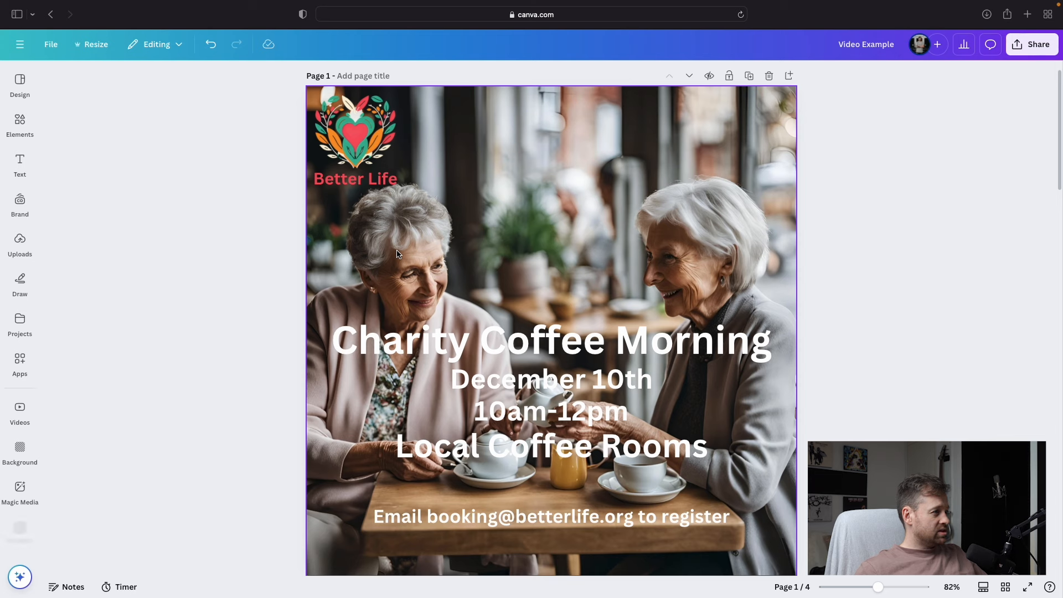
- Set the background colour behind the photo on page 1 to Dark Gray #545454
{"action": "left_click", "coordinate": [19, 450]}
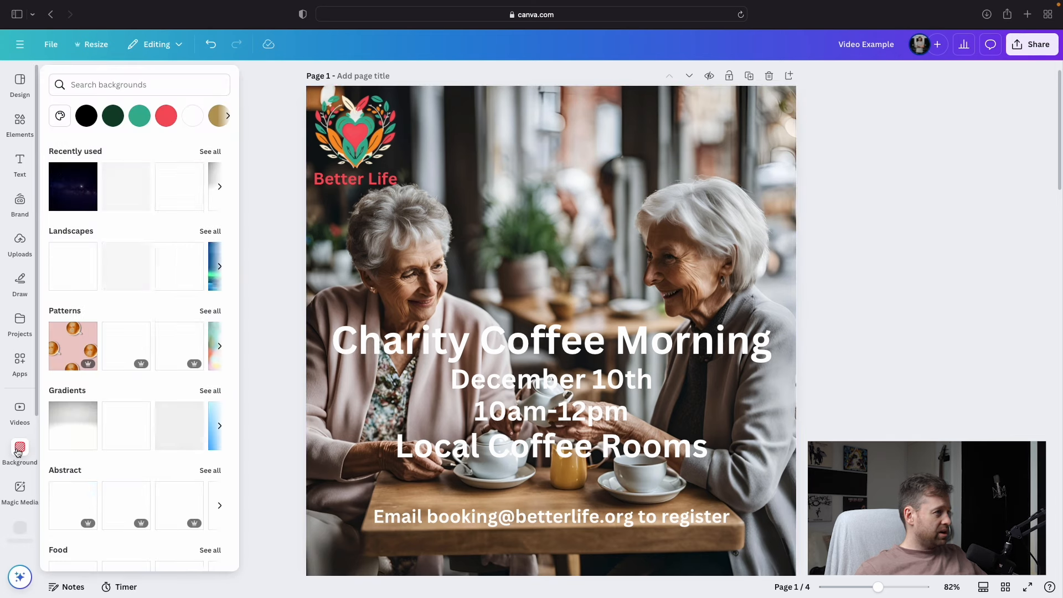
{"action": "left_click", "coordinate": [61, 112]}
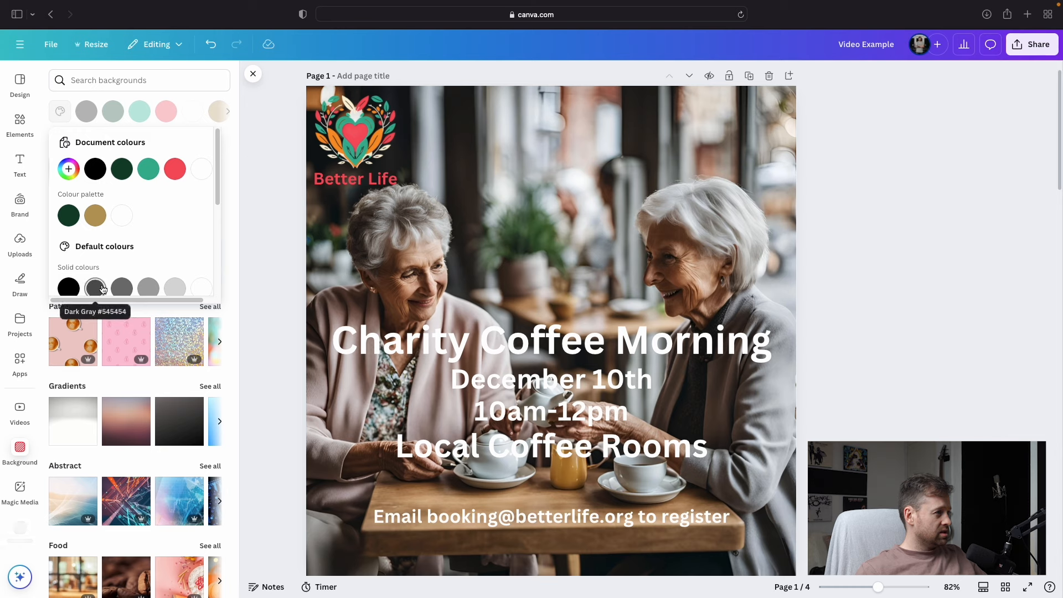
{"action": "scroll", "coordinate": [103, 289], "scroll_direction": "down", "scroll_amount": 1}
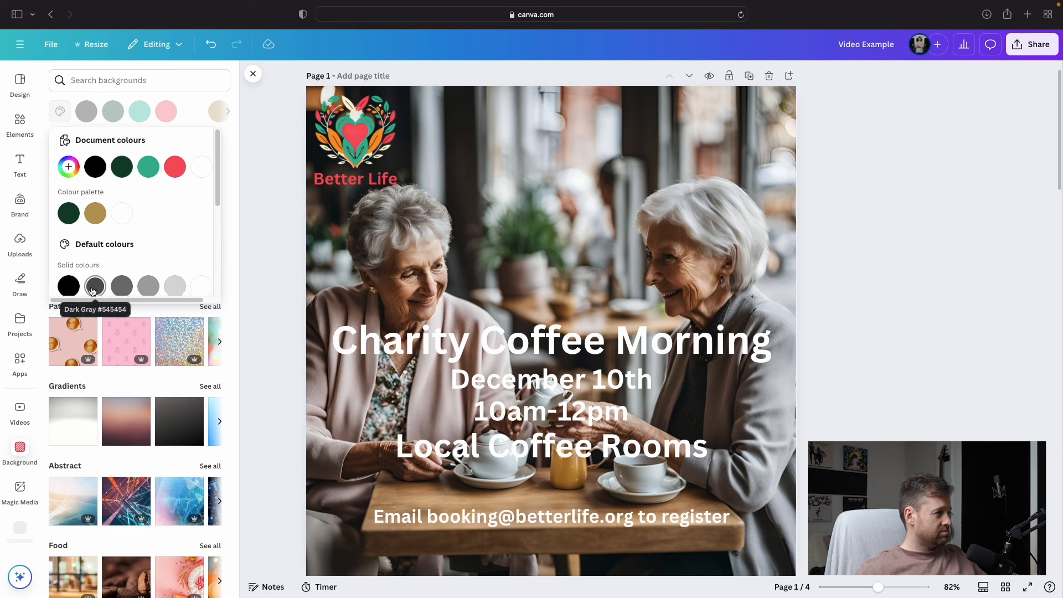
{"action": "left_click", "coordinate": [93, 292]}
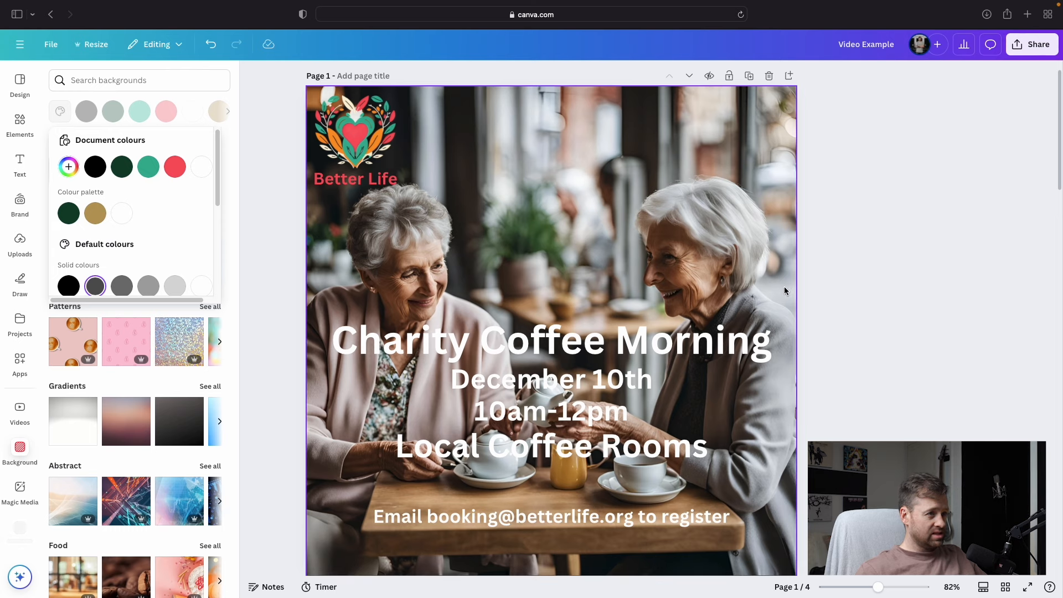
- Set the page 1 photo's transparency to 61 and change the background colour behind it to dark green
{"action": "left_click", "coordinate": [723, 208]}
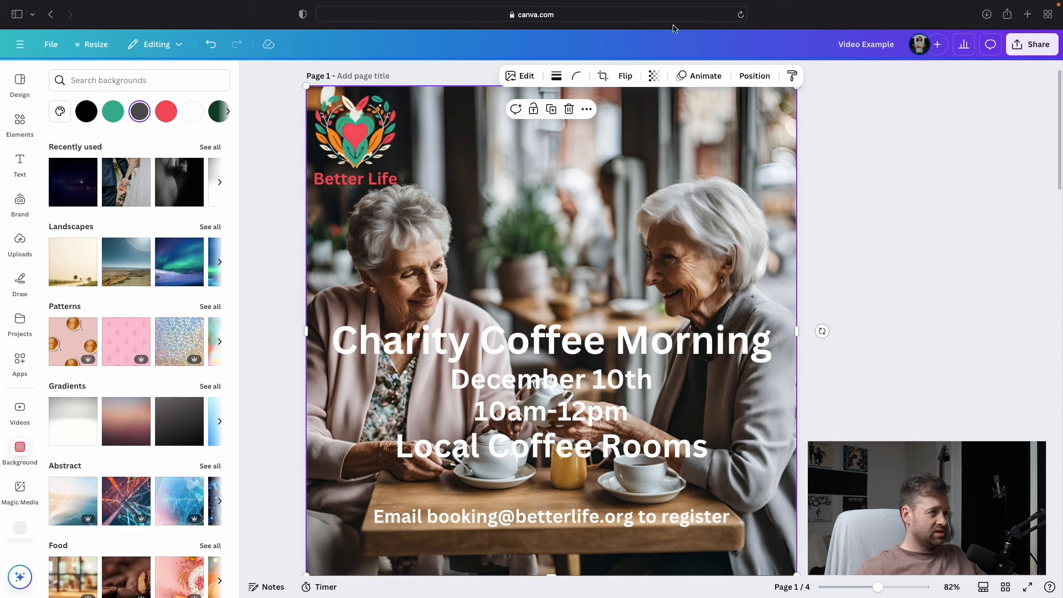
{"action": "left_click", "coordinate": [655, 78]}
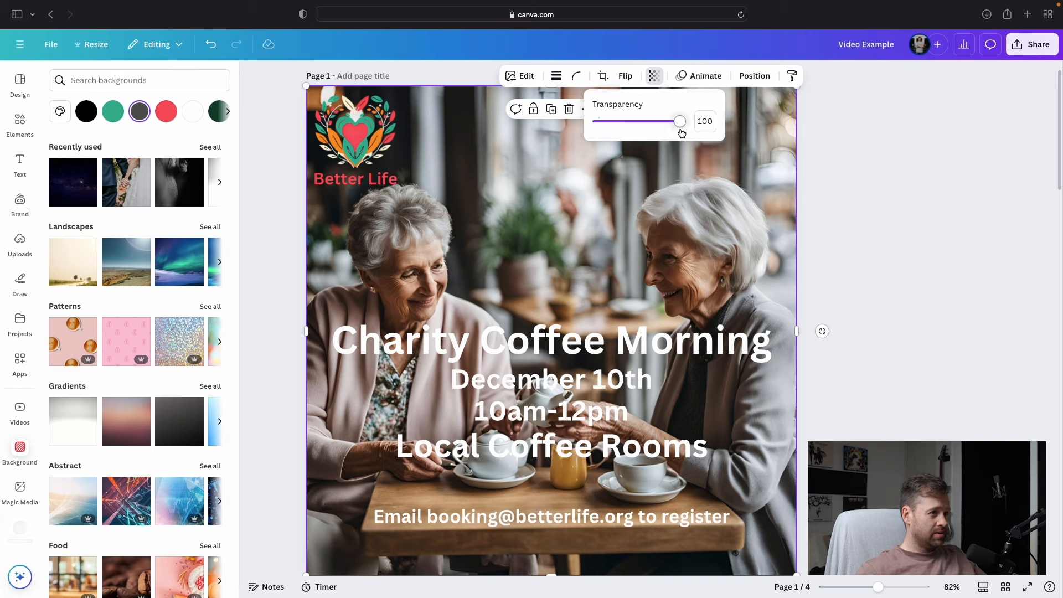
{"action": "left_click_drag", "start_coordinate": [680, 127], "coordinate": [650, 121]}
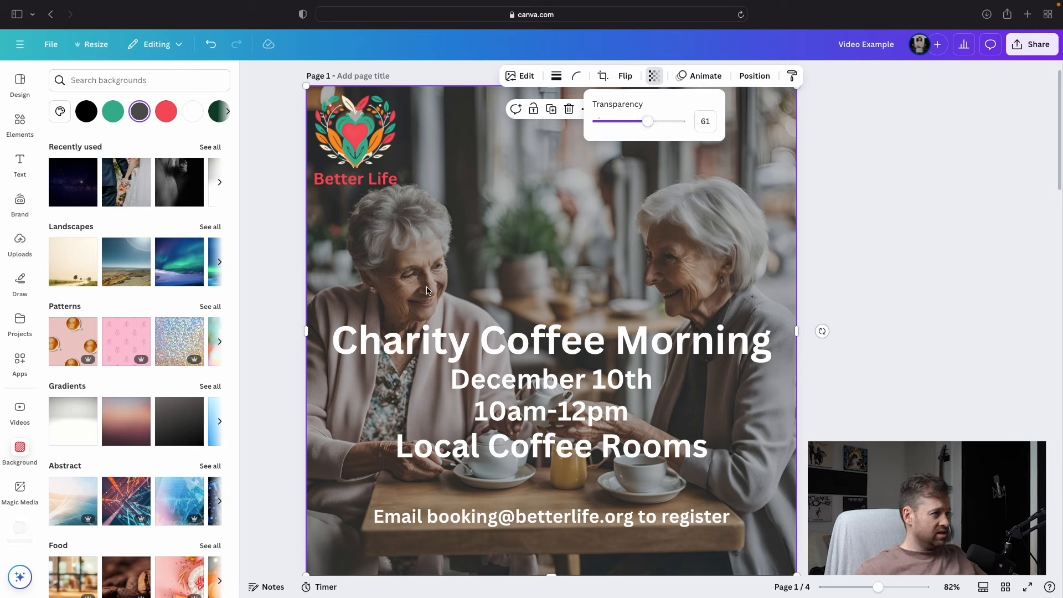
{"action": "left_click", "coordinate": [216, 116]}
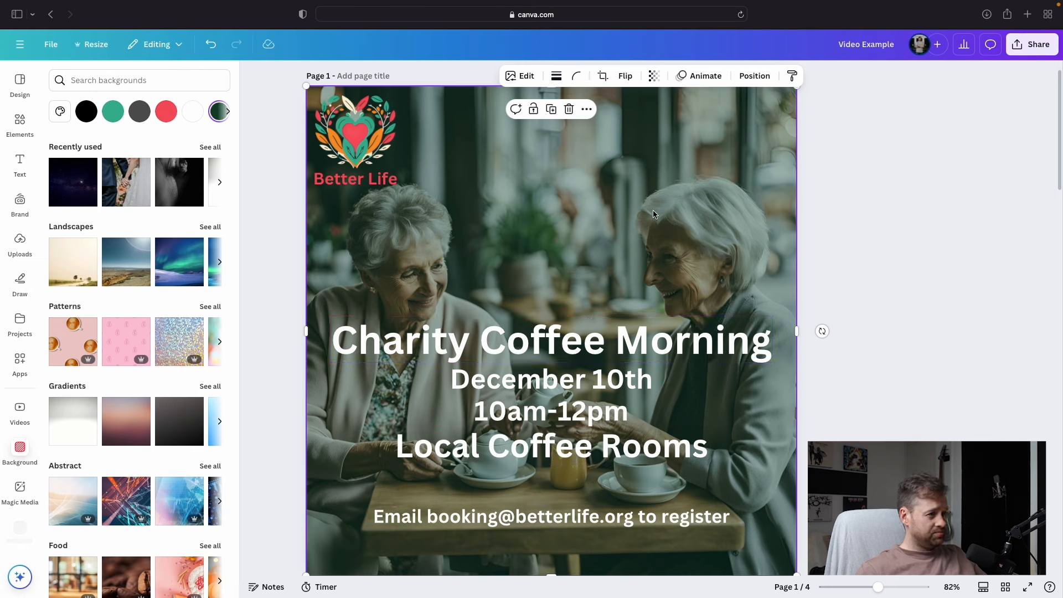
{"action": "left_click", "coordinate": [919, 380]}
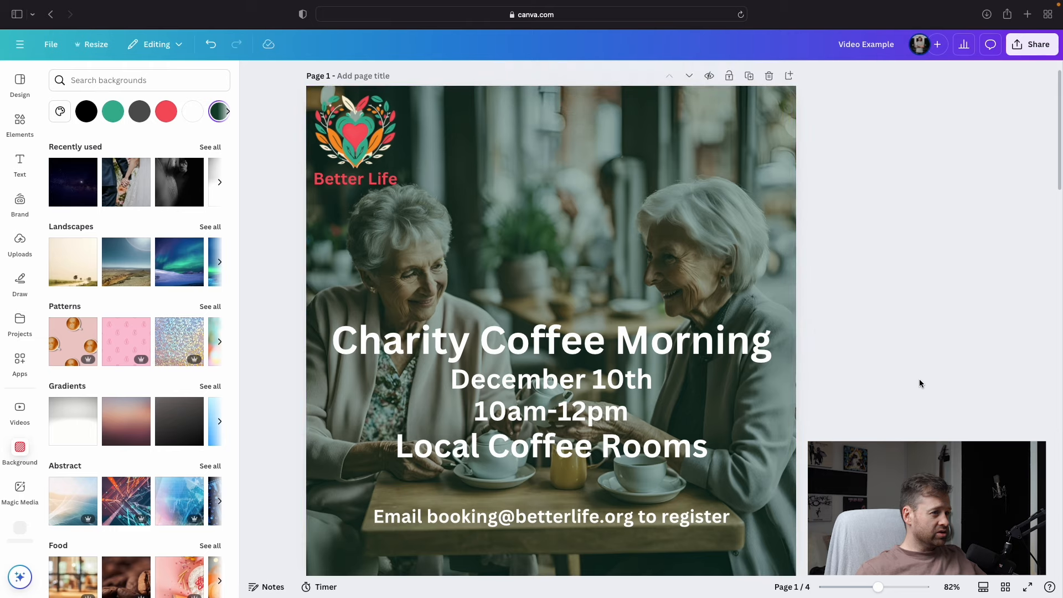
- Apply the Lift text effect to the title, date, time, venue and registration lines on page 1
{"action": "left_click", "coordinate": [587, 346]}
{"action": "left_click", "coordinate": [585, 385], "text": "shift"}
{"action": "left_click", "coordinate": [586, 409], "text": "shift"}
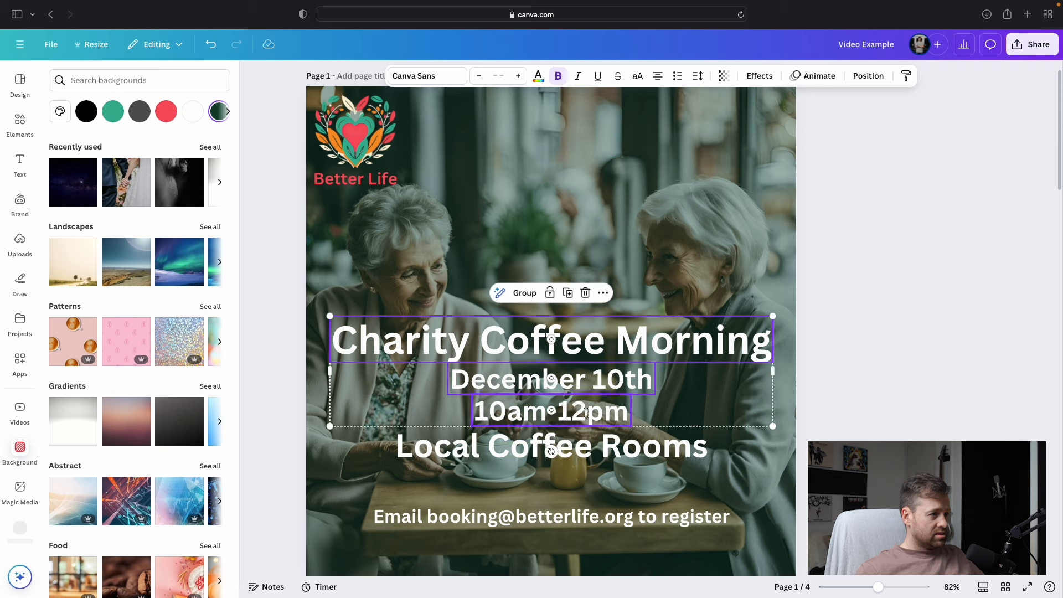
{"action": "left_click", "coordinate": [659, 446], "text": "shift"}
{"action": "left_click", "coordinate": [598, 521], "text": "shift"}
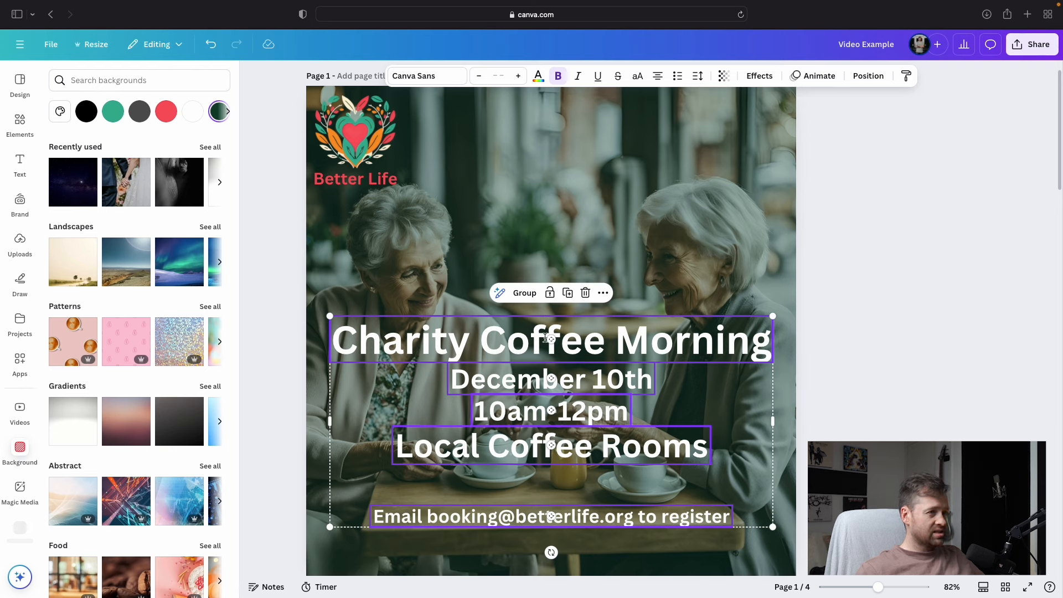
{"action": "left_click", "coordinate": [761, 78]}
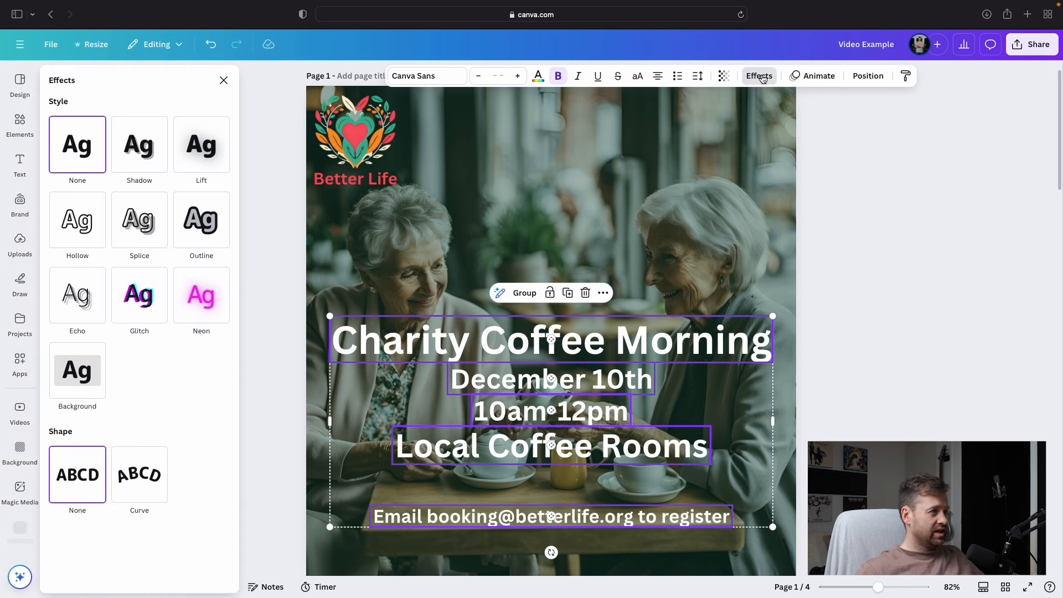
{"action": "left_click", "coordinate": [212, 164]}
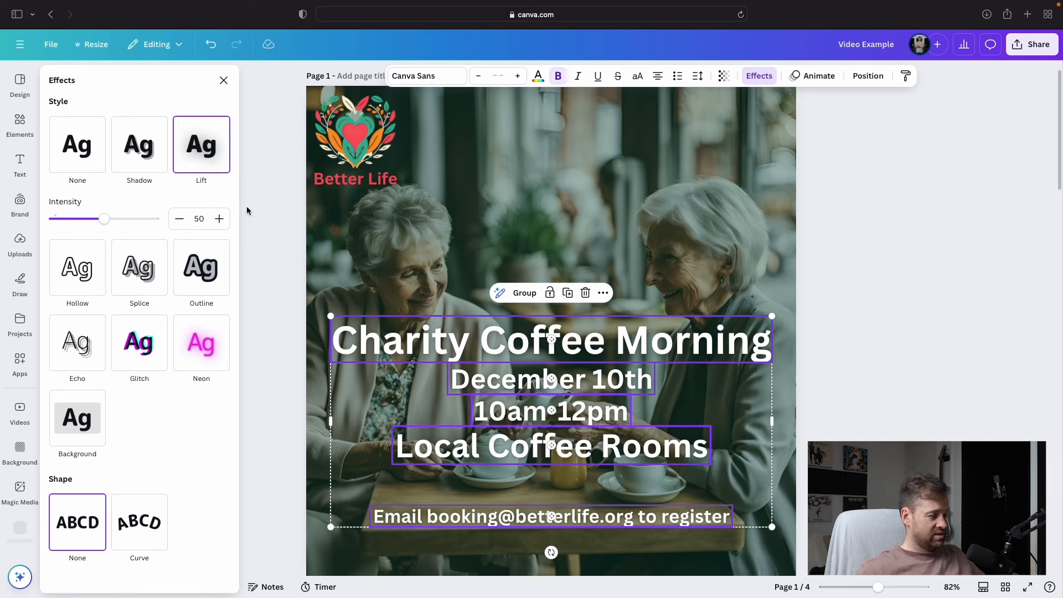
- Switch the Lift effect off and on again for all five text lines and set its intensity to 62
{"action": "left_click", "coordinate": [94, 145]}
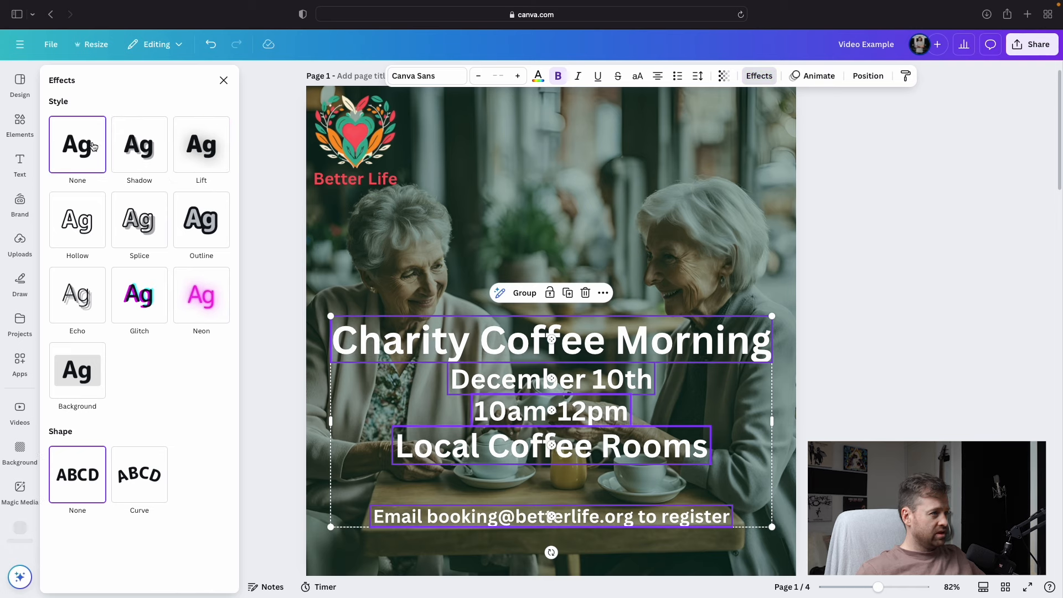
{"action": "left_click", "coordinate": [195, 150]}
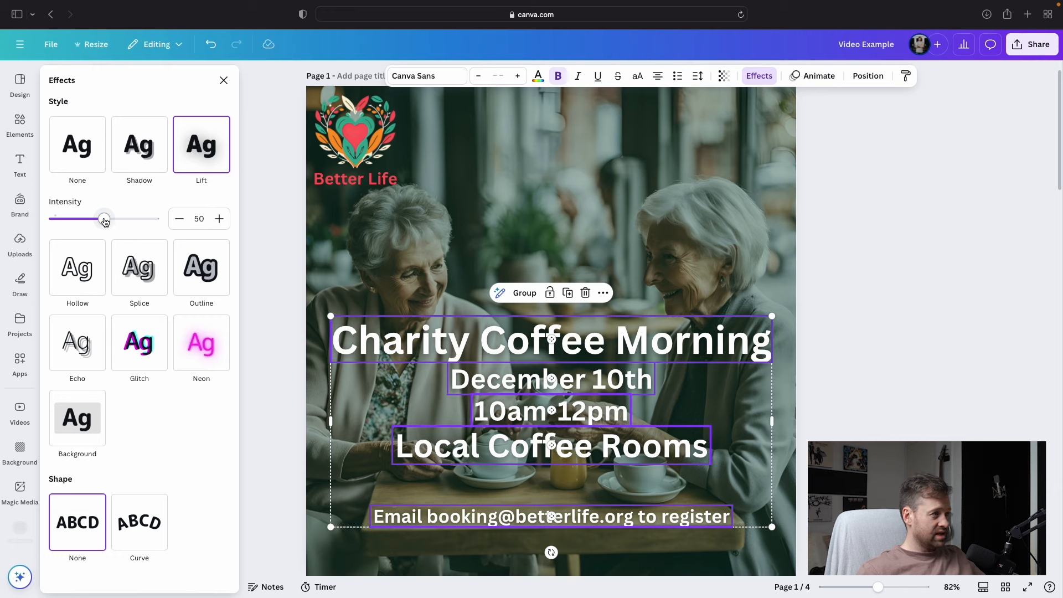
{"action": "left_click_drag", "start_coordinate": [105, 221], "coordinate": [153, 219]}
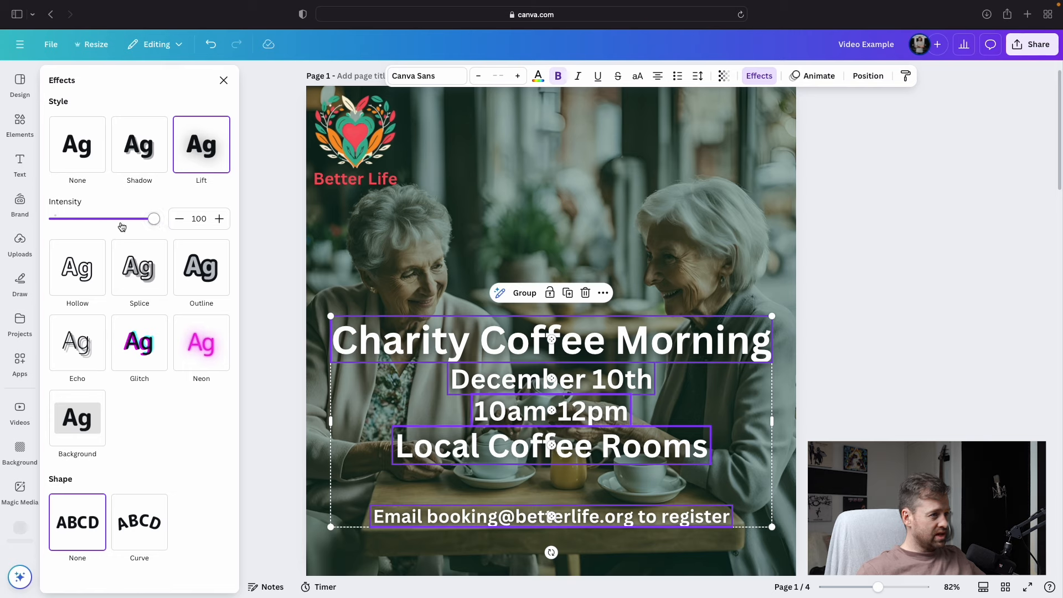
{"action": "left_click_drag", "start_coordinate": [153, 218], "coordinate": [117, 218]}
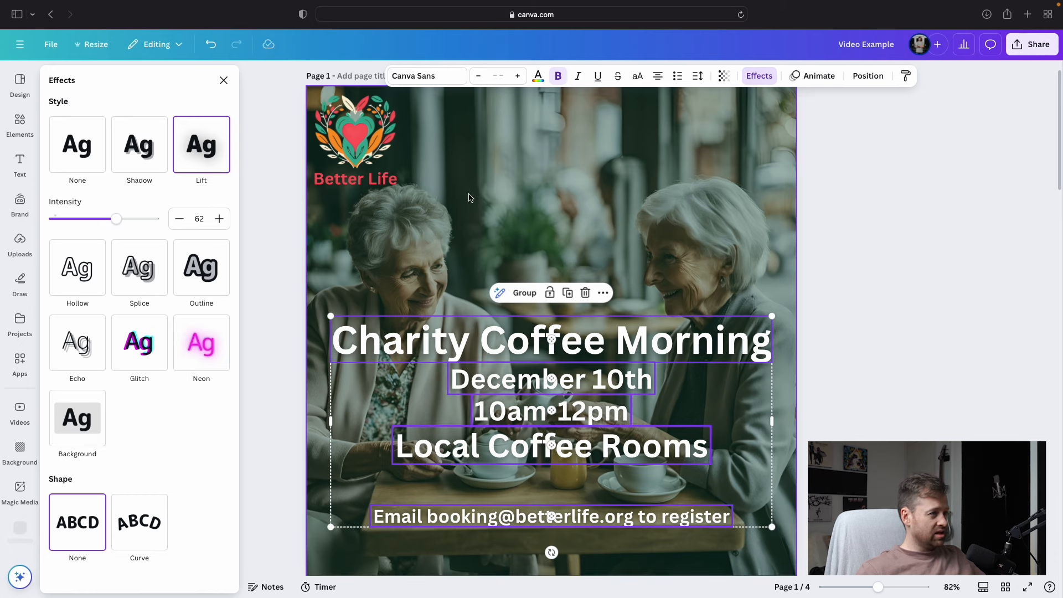
- Set the transparency of the page 1 photo to 45
{"action": "left_click", "coordinate": [568, 164]}
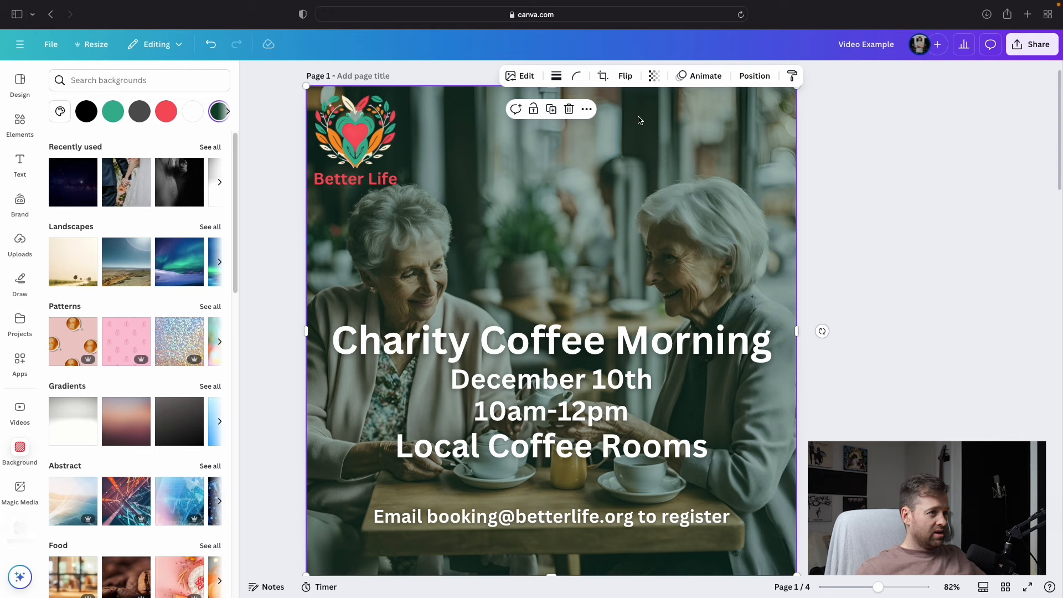
{"action": "left_click", "coordinate": [654, 76]}
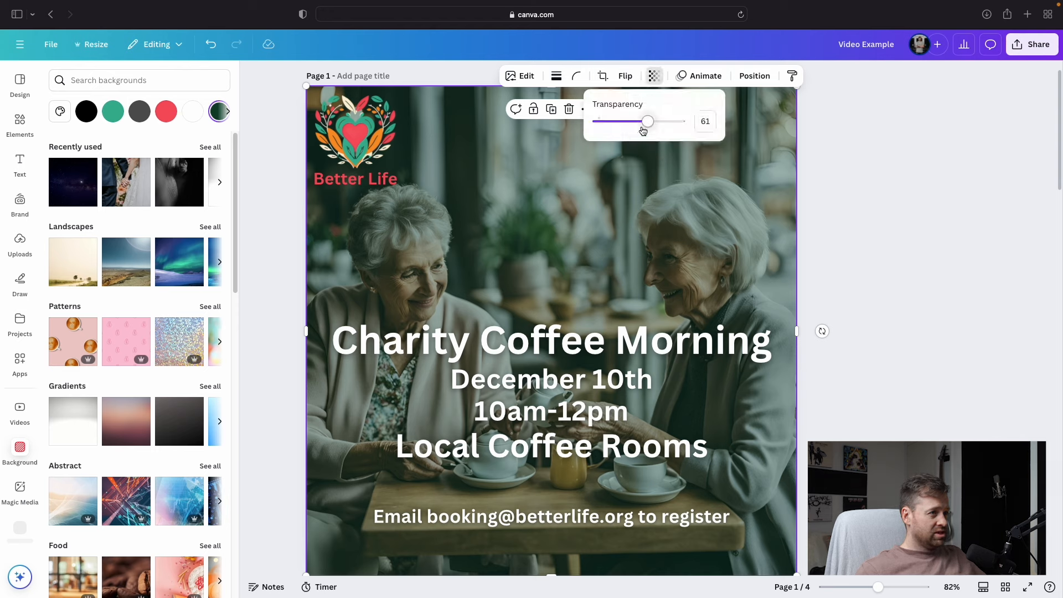
{"action": "left_click_drag", "start_coordinate": [642, 131], "coordinate": [636, 127]}
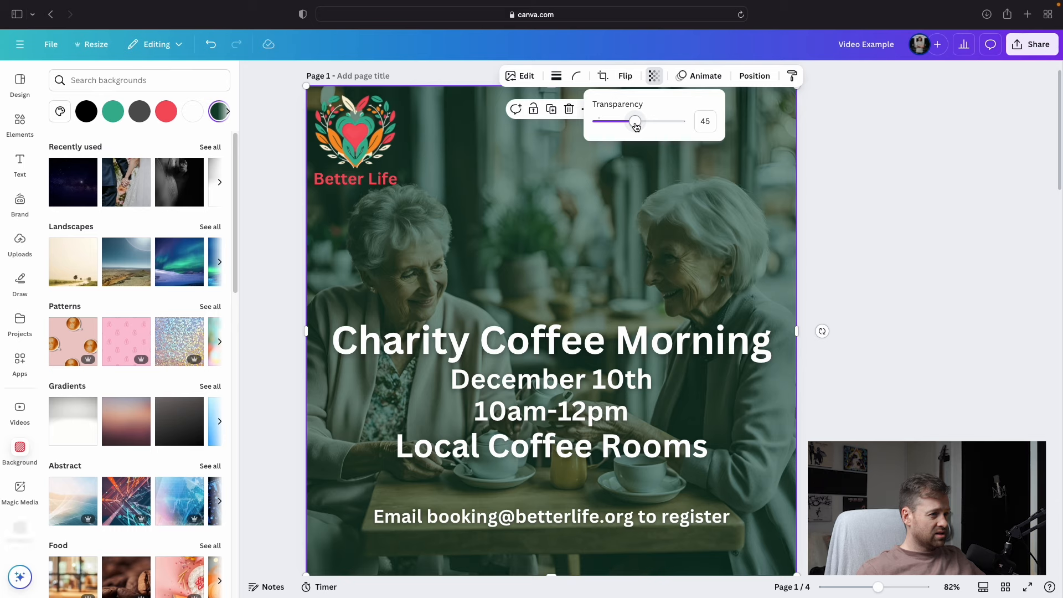
{"action": "left_click", "coordinate": [878, 264]}
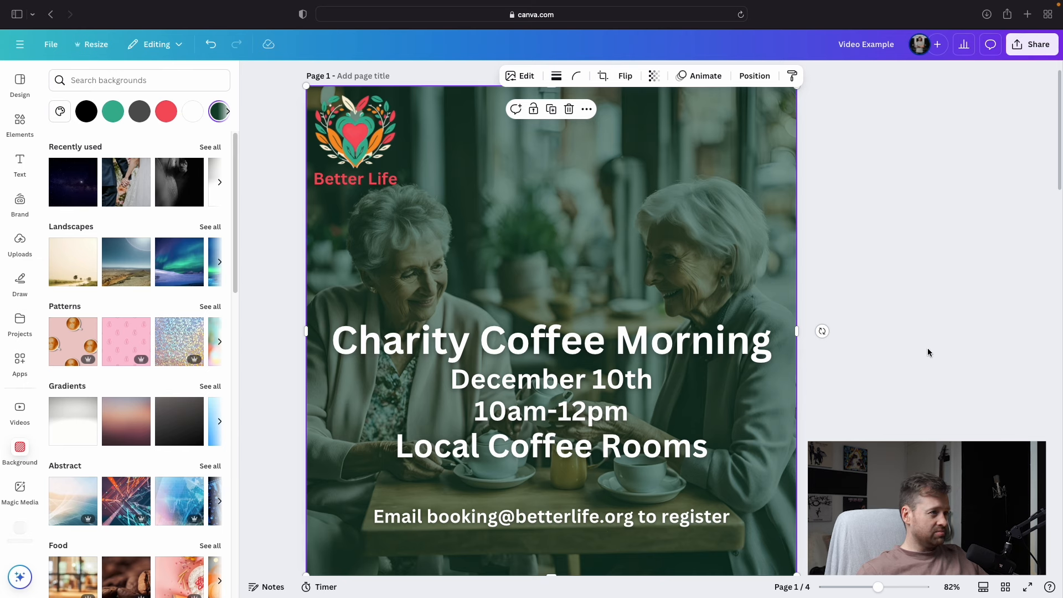
- Try out a square shape on page 2, widened to the right page edge, and delete it
{"action": "scroll", "coordinate": [902, 366], "scroll_direction": "down", "scroll_amount": 5}
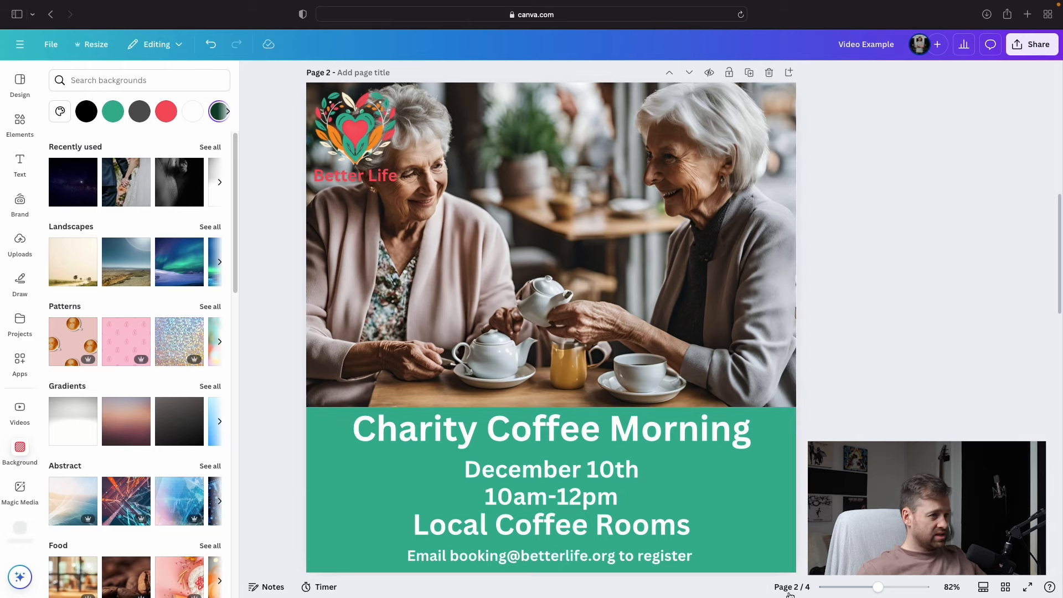
{"action": "left_click", "coordinate": [778, 482]}
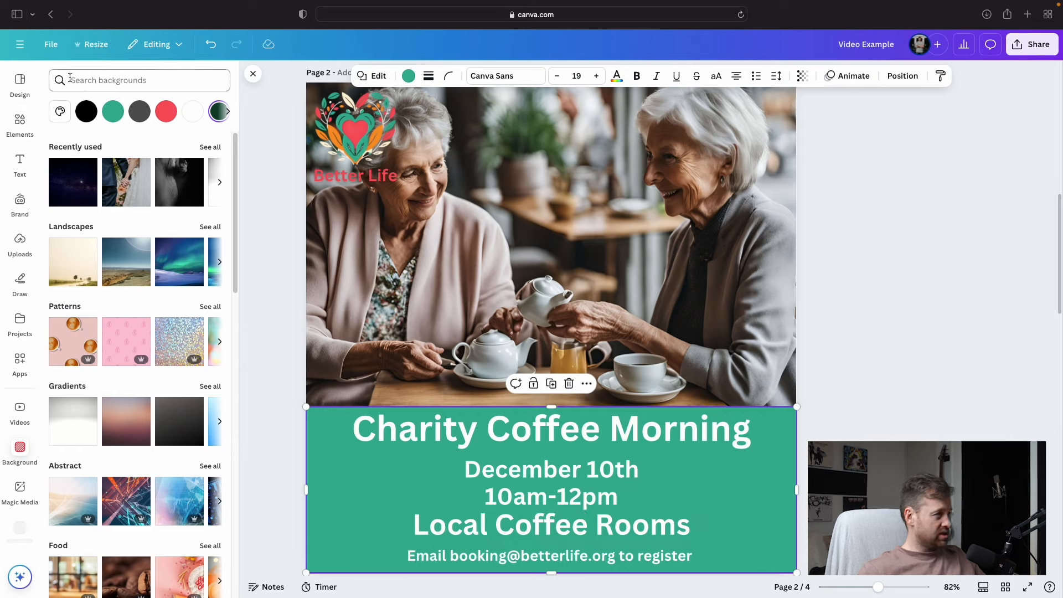
{"action": "left_click", "coordinate": [20, 123]}
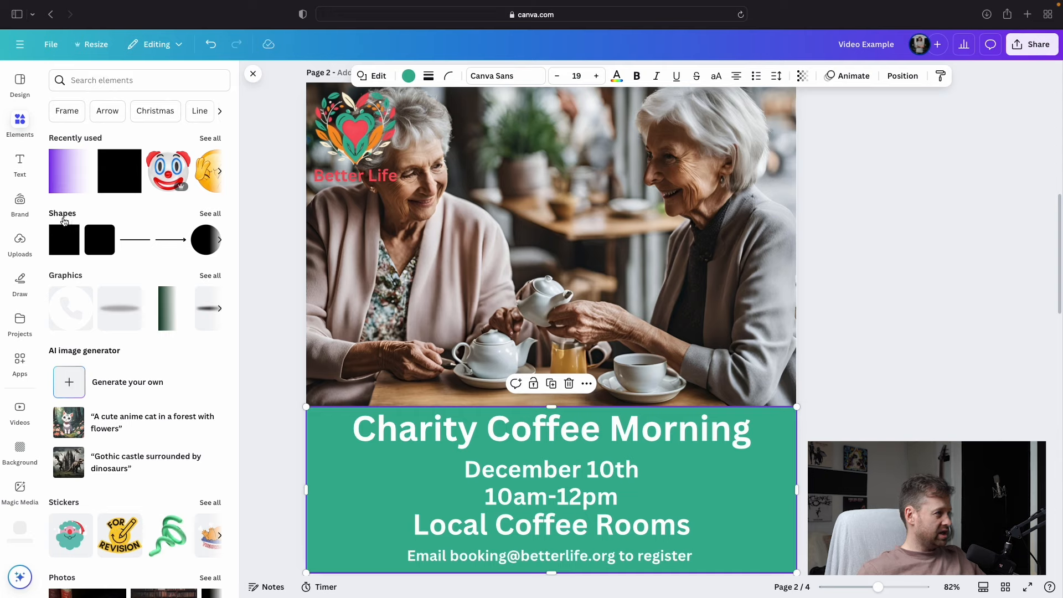
{"action": "left_click", "coordinate": [56, 249]}
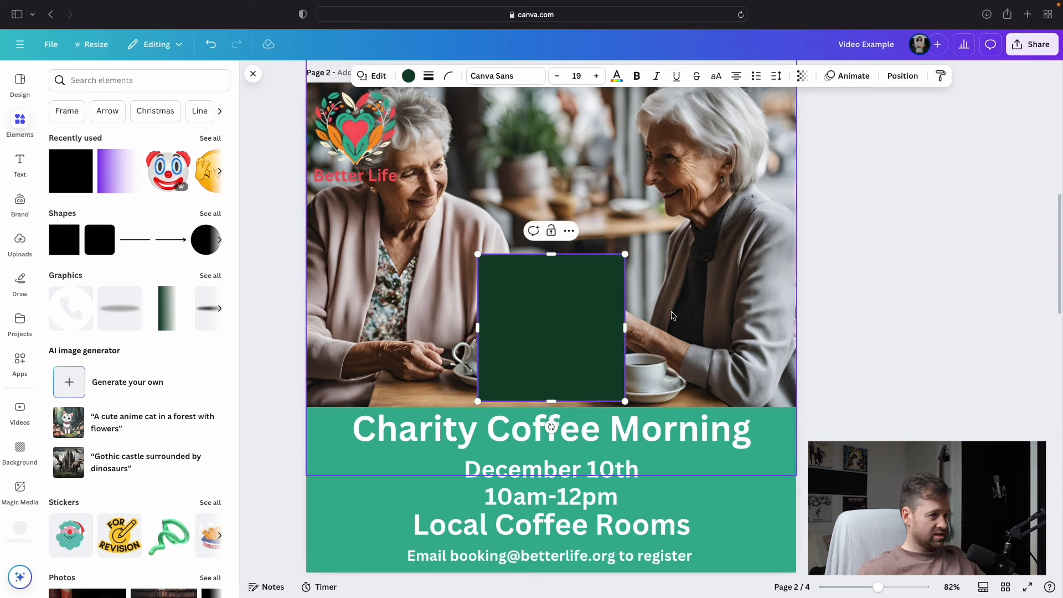
{"action": "left_click_drag", "start_coordinate": [639, 327], "coordinate": [797, 327]}
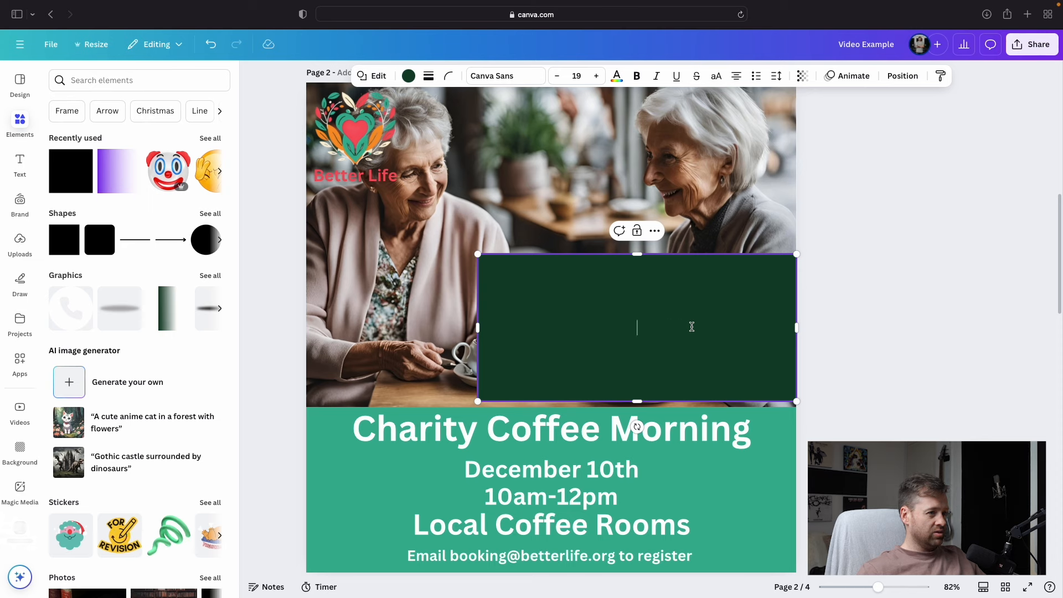
{"action": "left_click", "coordinate": [840, 356]}
{"action": "left_click", "coordinate": [681, 325]}
{"action": "key", "text": "Delete"}
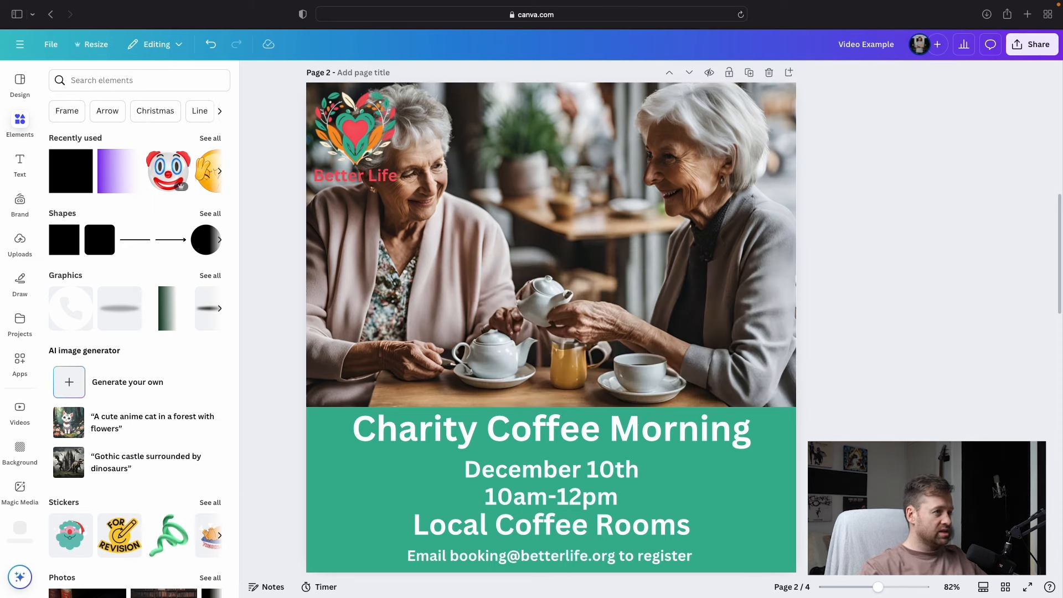
- Tilt the green text panel on page 2 clockwise and enlarge it past the page's lower-left corner
{"action": "left_click", "coordinate": [355, 503]}
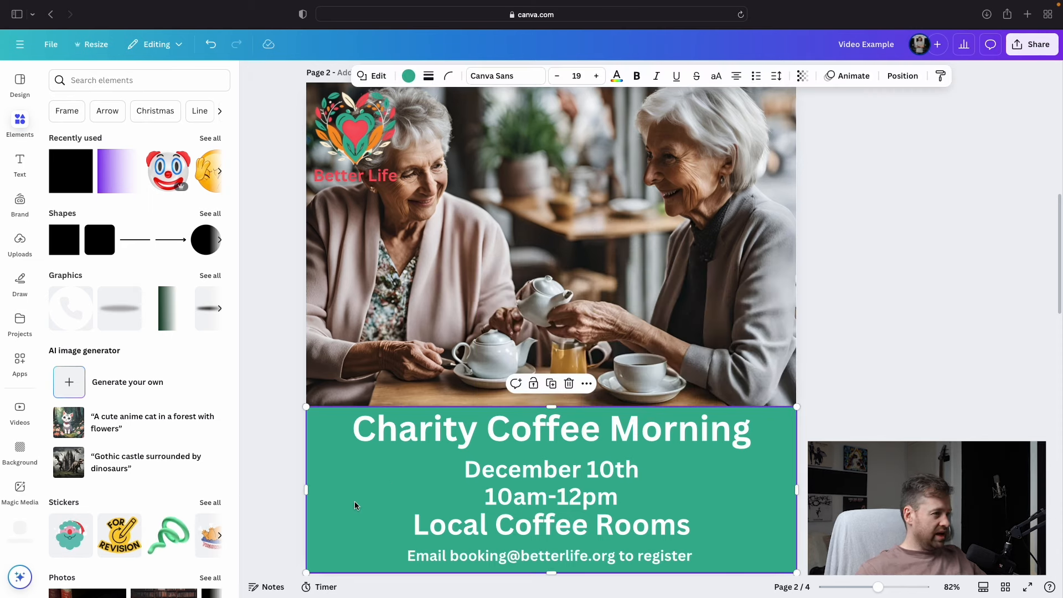
{"action": "mouse_move", "coordinate": [355, 501]}
{"action": "left_mouse_down"}
{"action": "mouse_move", "coordinate": [336, 446]}
{"action": "mouse_move", "coordinate": [415, 420]}
{"action": "mouse_move", "coordinate": [355, 501]}
{"action": "left_mouse_up"}
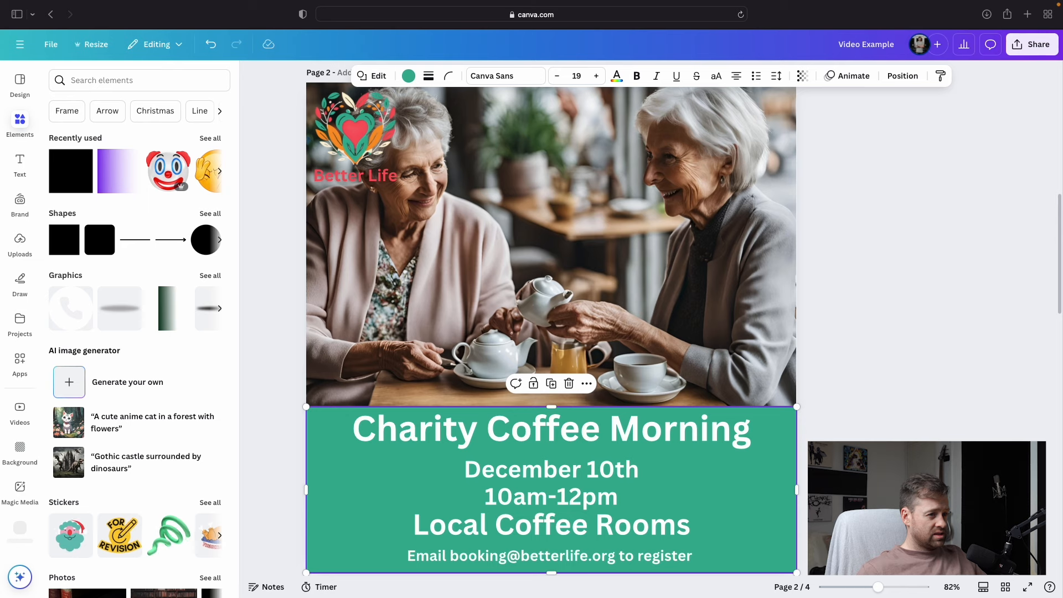
{"action": "left_click_drag", "start_coordinate": [803, 401], "coordinate": [857, 438]}
{"action": "scroll", "coordinate": [857, 438], "scroll_direction": "down", "scroll_amount": 1}
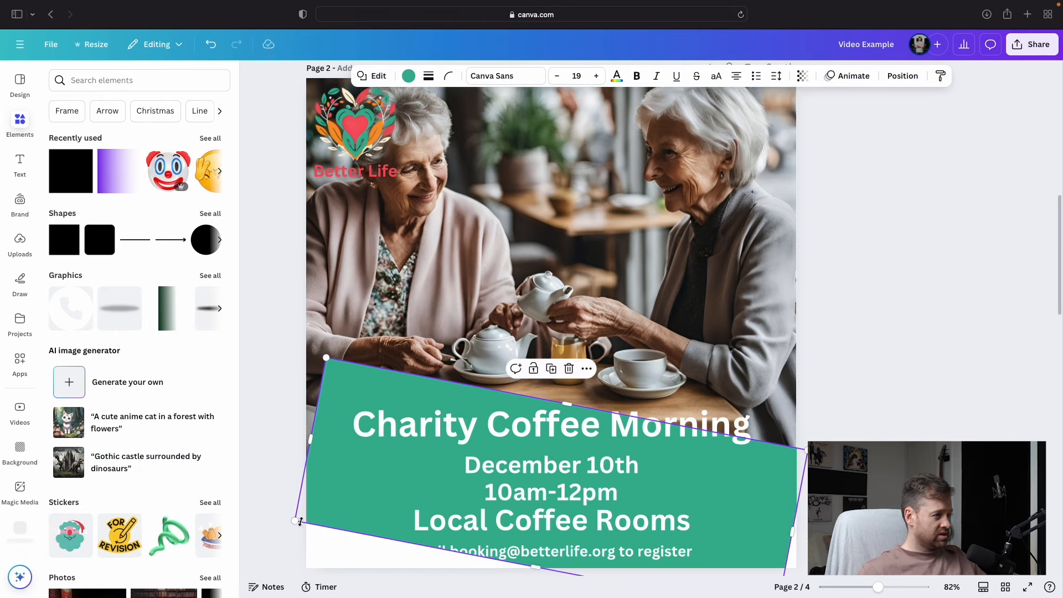
{"action": "left_click_drag", "start_coordinate": [300, 521], "coordinate": [212, 555]}
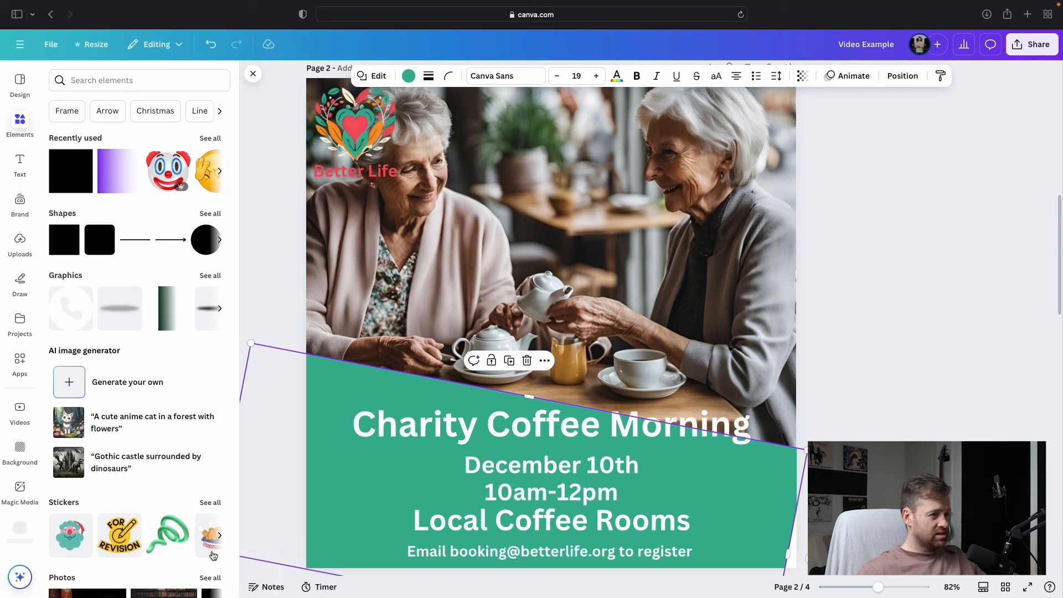
{"action": "left_click", "coordinate": [1001, 422]}
{"action": "scroll", "coordinate": [1001, 422], "scroll_direction": "down", "scroll_amount": 2}
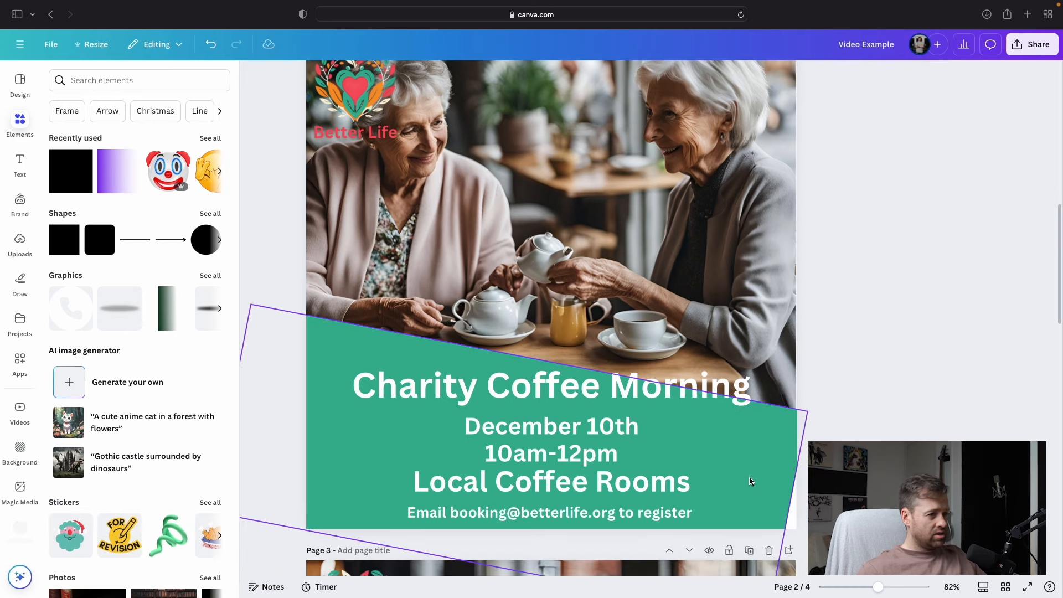
- Enlarge the tilted green panel from its upper-right corner so it extends past the right page edge and behind the title
{"action": "left_click", "coordinate": [778, 435]}
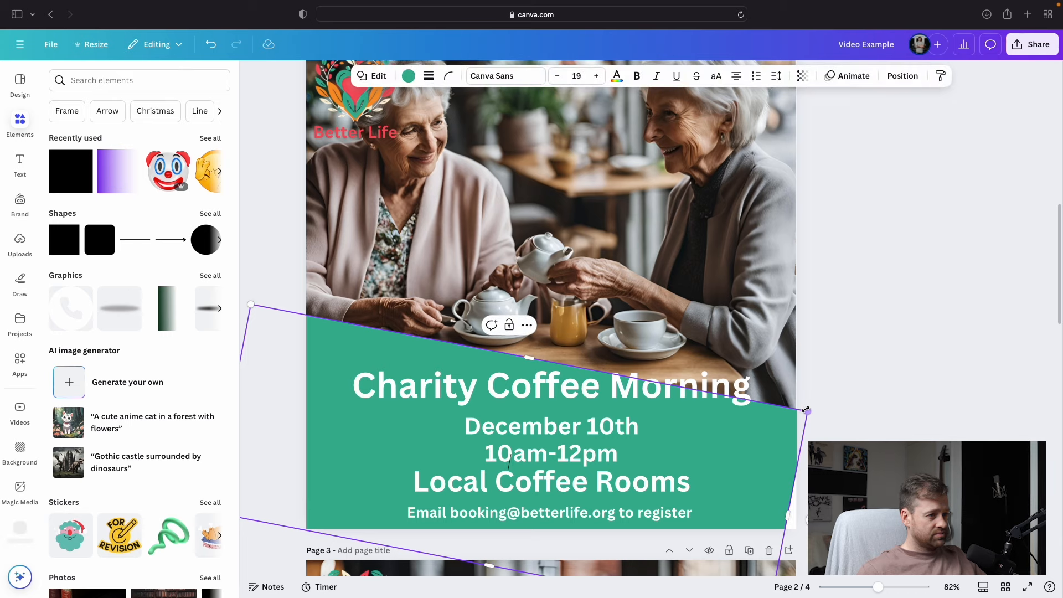
{"action": "left_click_drag", "start_coordinate": [808, 412], "coordinate": [847, 397]}
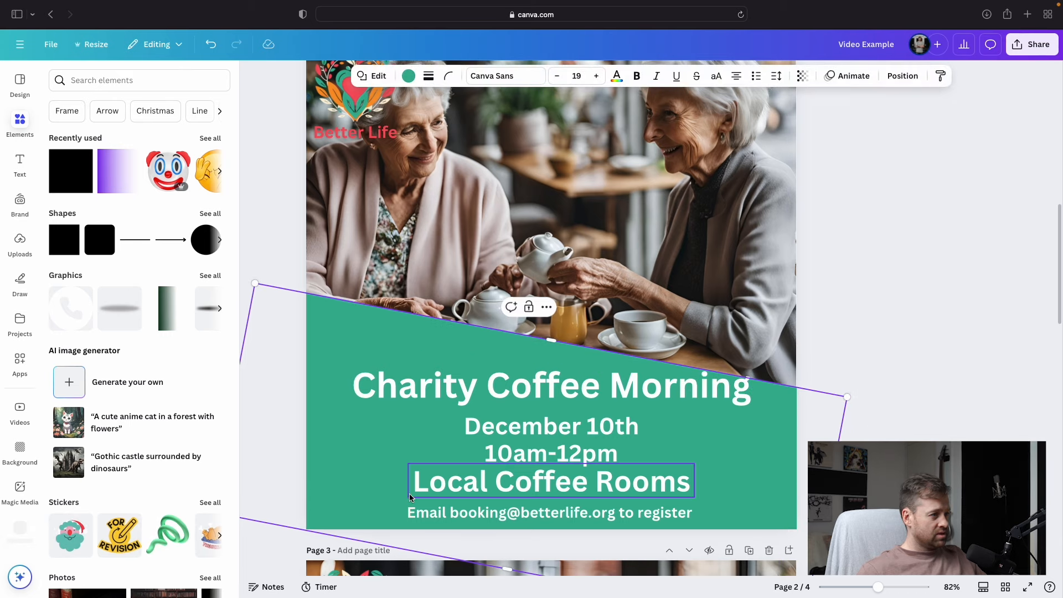
{"action": "left_click", "coordinate": [914, 281]}
{"action": "scroll", "coordinate": [911, 285], "scroll_direction": "up", "scroll_amount": 1}
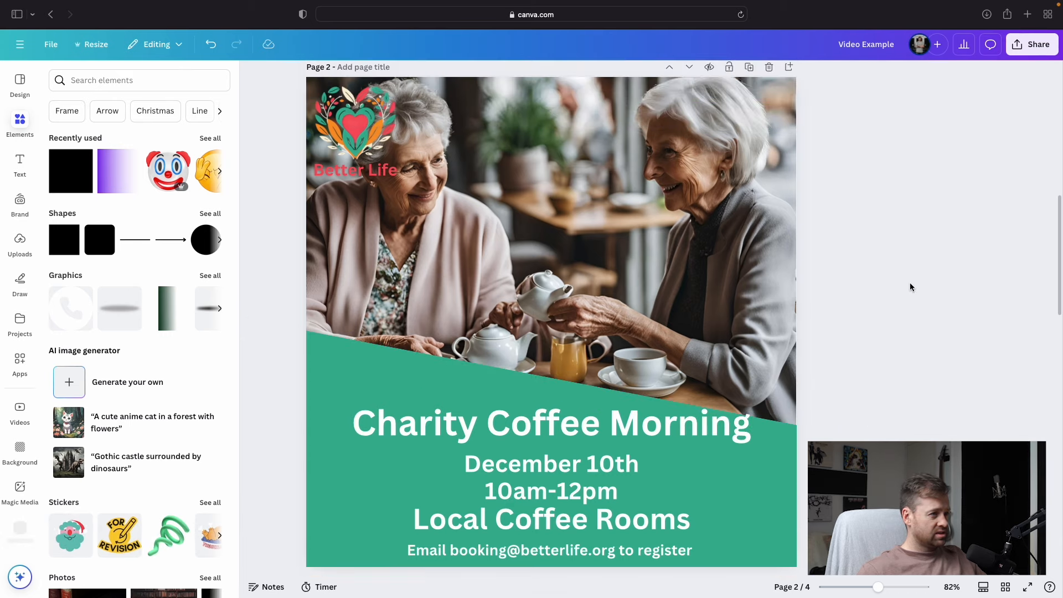
- Move the "Charity Coffee Morning" title on page 2 higher above the date line, keeping it horizontally centred
{"action": "left_click", "coordinate": [637, 425]}
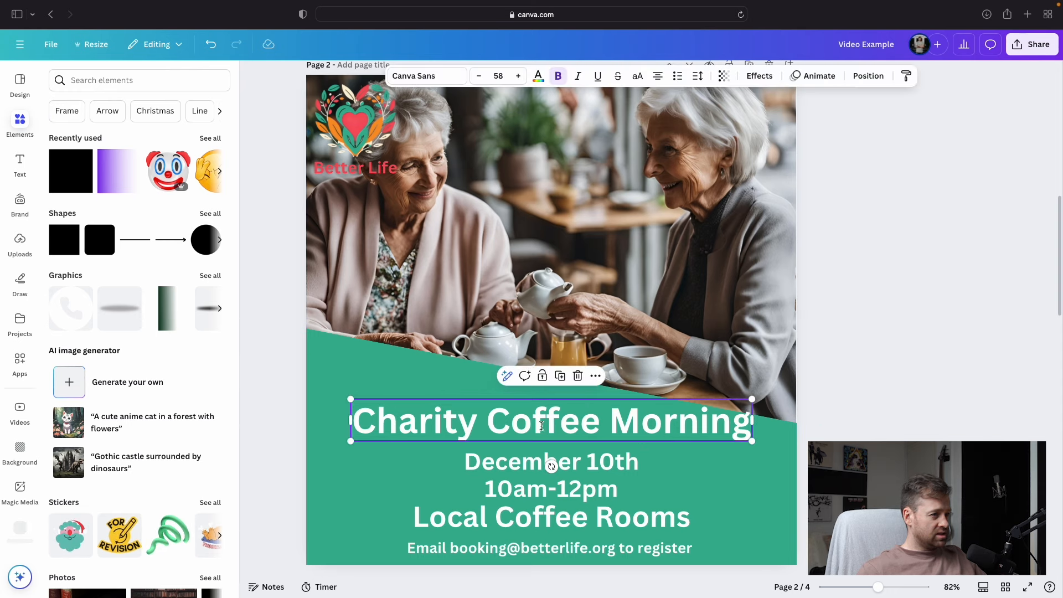
{"action": "left_click", "coordinate": [871, 439]}
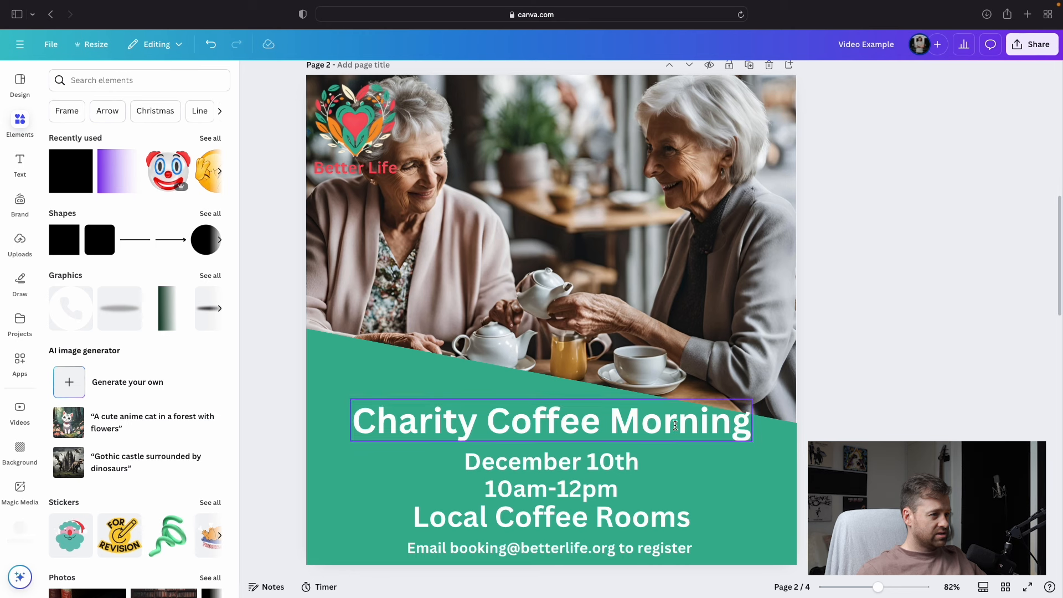
{"action": "left_click_drag", "start_coordinate": [675, 430], "coordinate": [675, 399]}
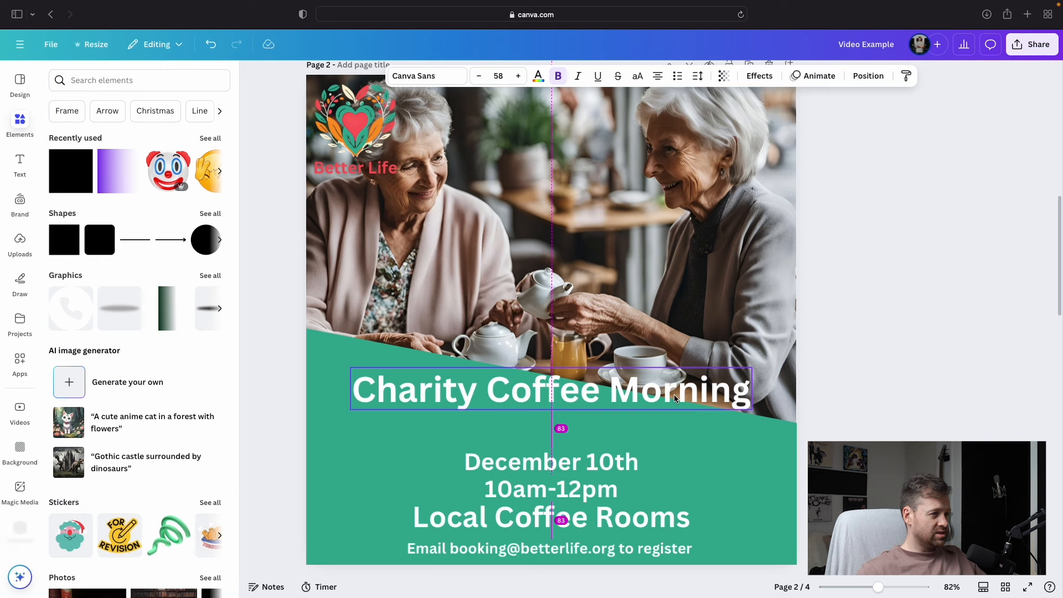
{"action": "left_click_drag", "start_coordinate": [673, 395], "coordinate": [674, 396]}
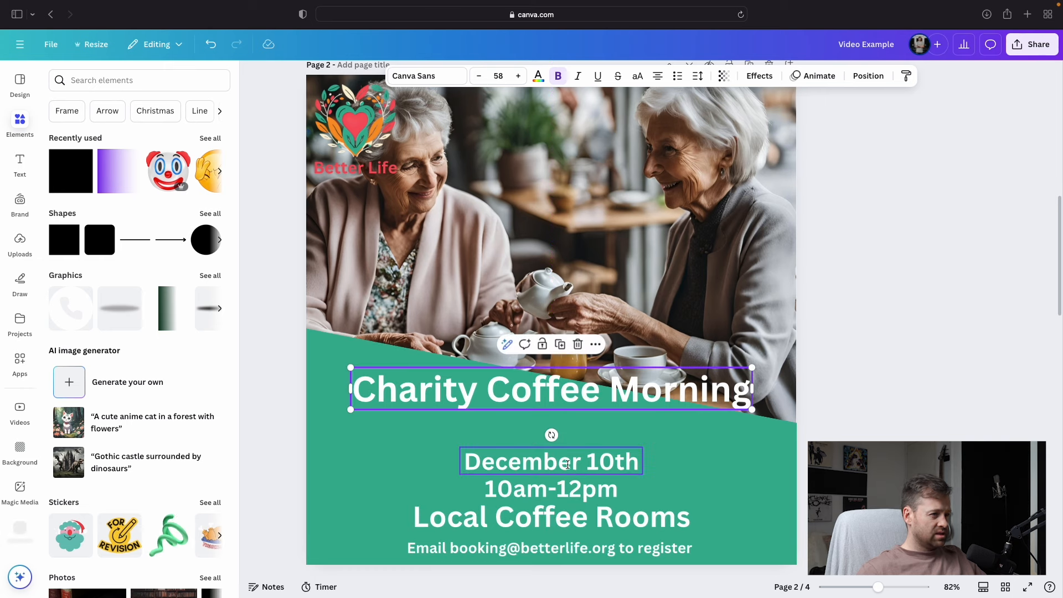
- Space out the page 2 details by moving the date and time up together and raising the venue and email lines slightly
{"action": "left_click", "coordinate": [590, 464]}
{"action": "left_click", "coordinate": [586, 494]}
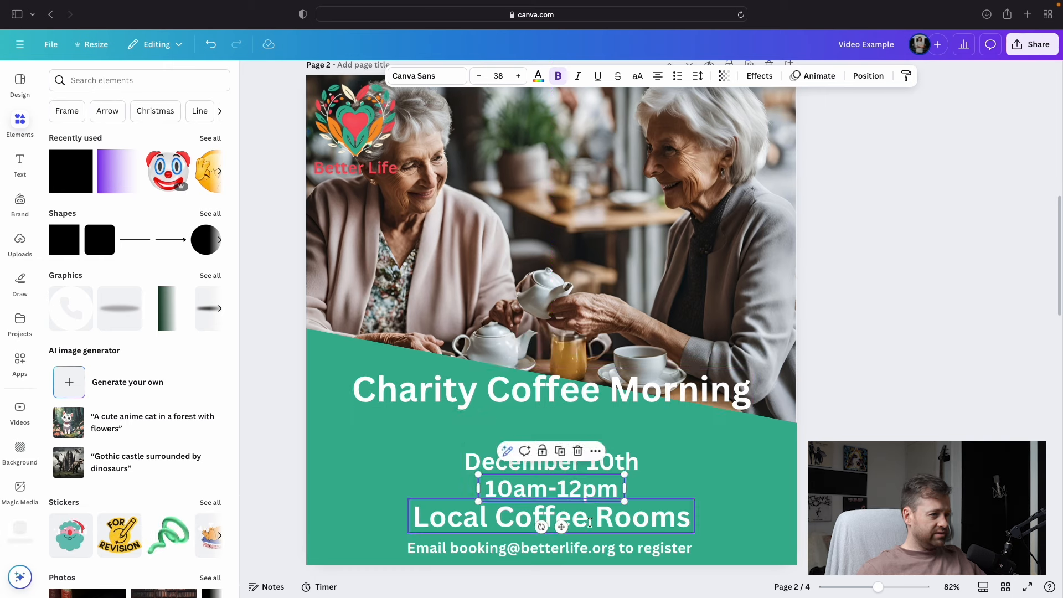
{"action": "left_click", "coordinate": [607, 461], "text": "shift"}
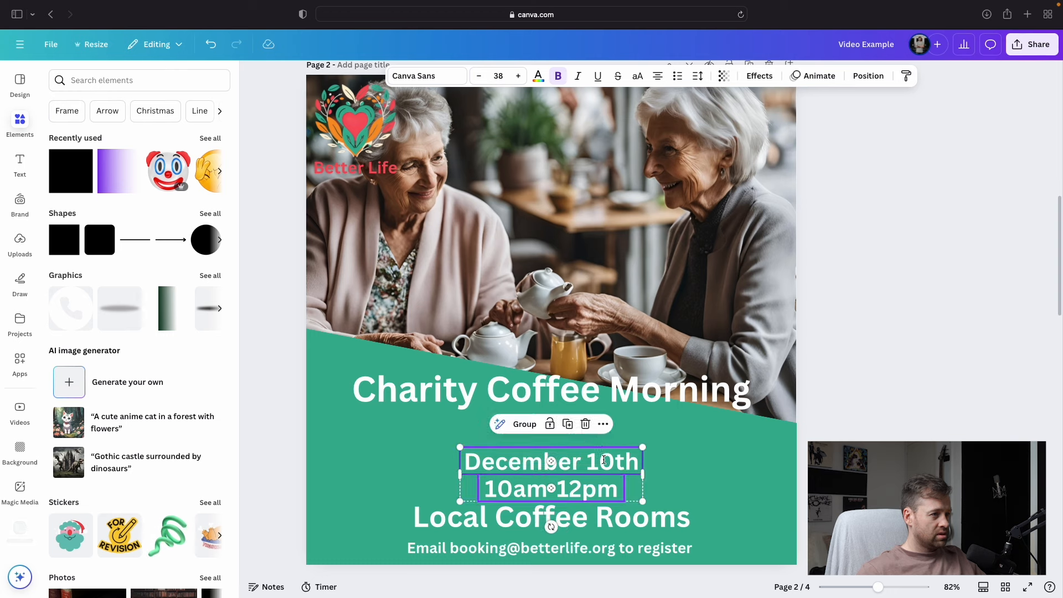
{"action": "left_click_drag", "start_coordinate": [604, 459], "coordinate": [605, 440]}
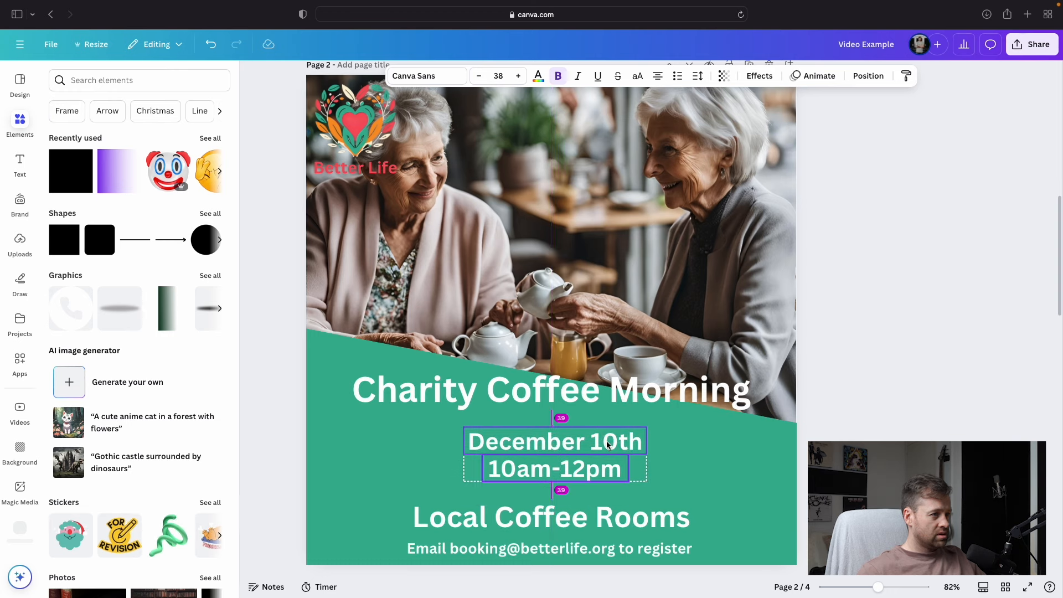
{"action": "left_click", "coordinate": [589, 516]}
{"action": "left_click_drag", "start_coordinate": [589, 516], "coordinate": [590, 505]}
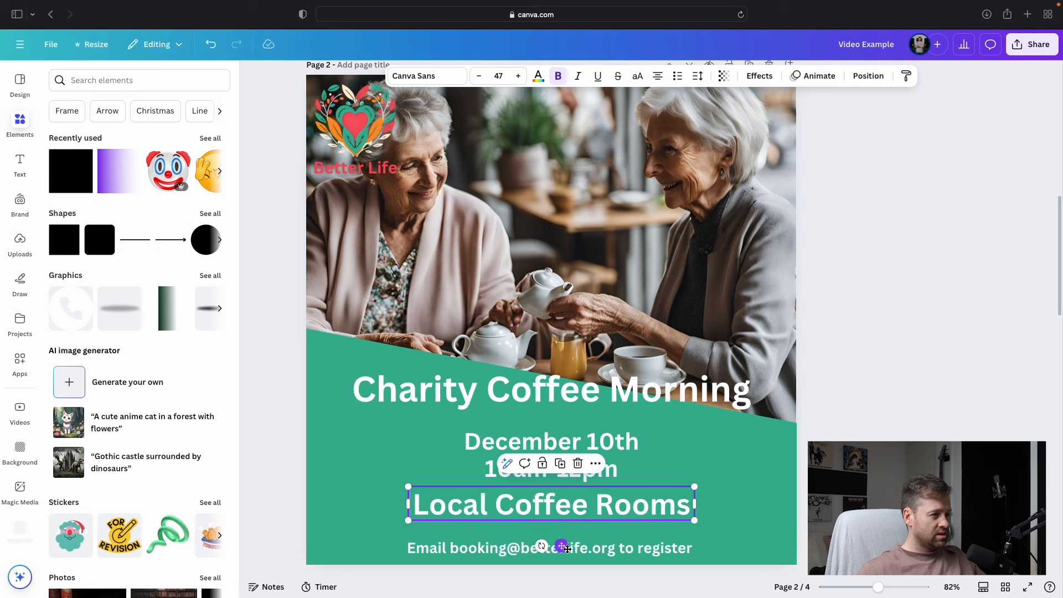
{"action": "left_click_drag", "start_coordinate": [605, 554], "coordinate": [605, 543]}
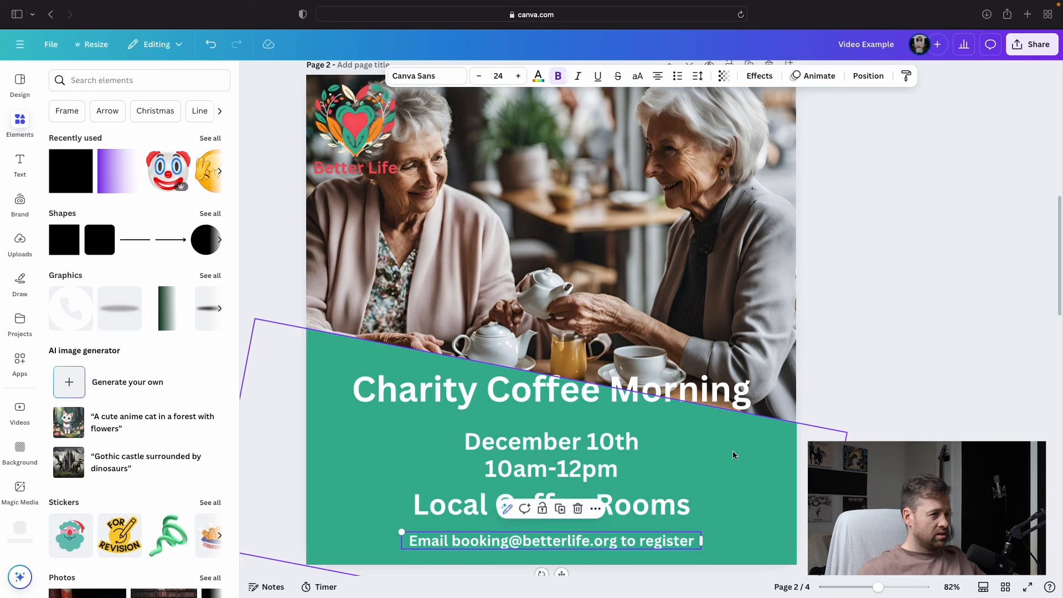
{"action": "left_click", "coordinate": [839, 407]}
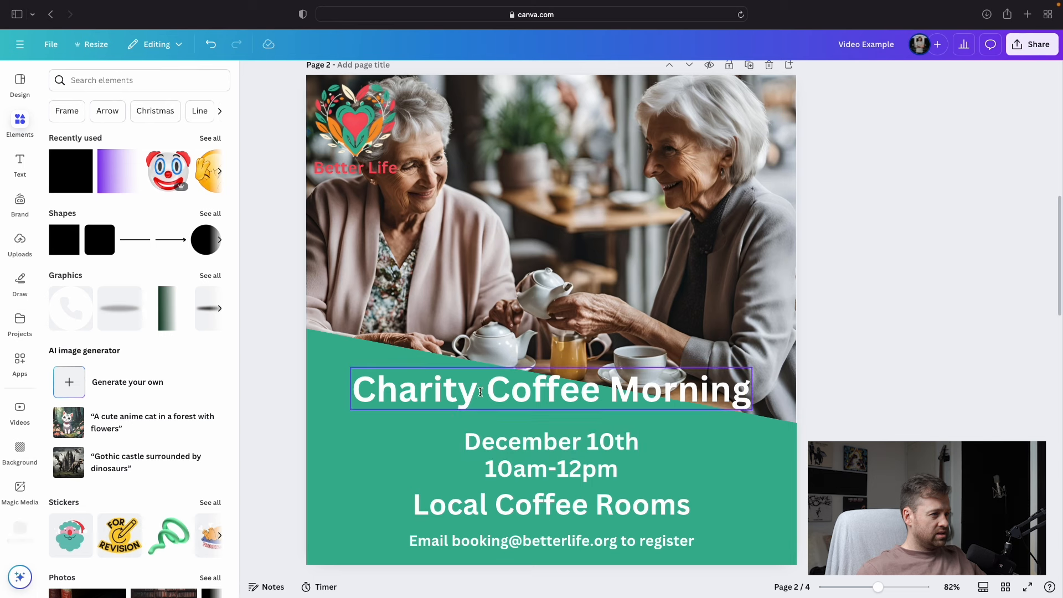
- Apply the Lift text effect to the title, date, time, venue and email lines on page 2 together
{"action": "left_click", "coordinate": [554, 403]}
{"action": "left_click", "coordinate": [551, 438], "text": "shift"}
{"action": "left_click", "coordinate": [567, 472], "text": "shift"}
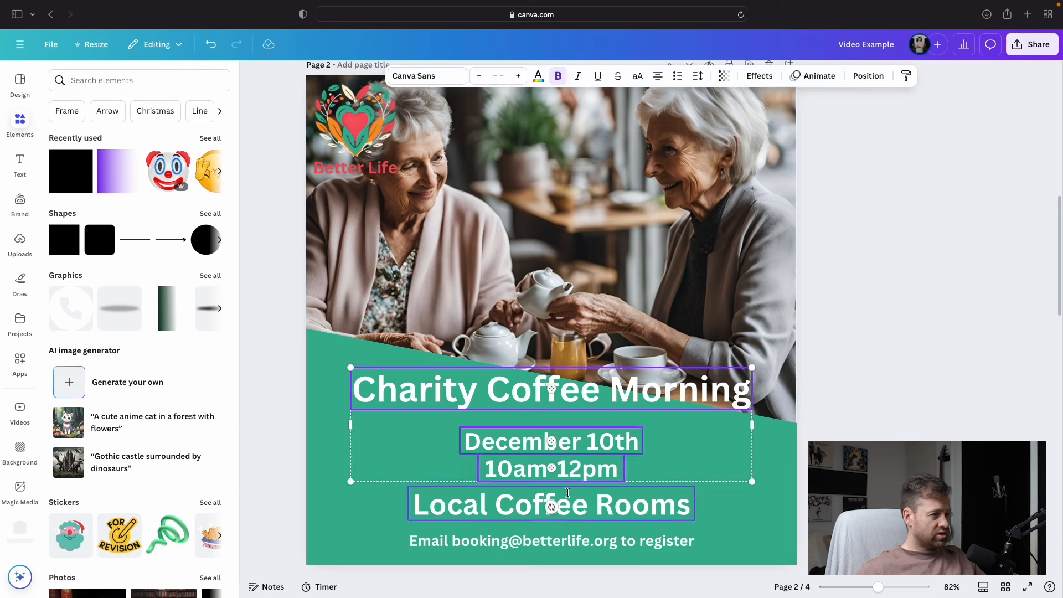
{"action": "left_click", "coordinate": [569, 500], "text": "shift"}
{"action": "left_click", "coordinate": [578, 546], "text": "shift"}
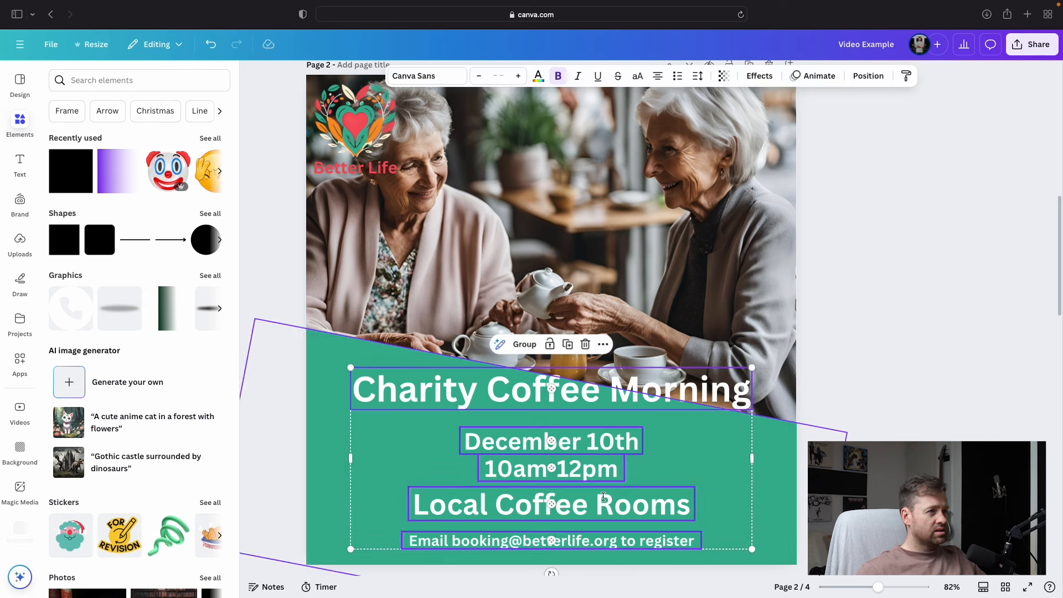
{"action": "left_click", "coordinate": [760, 77]}
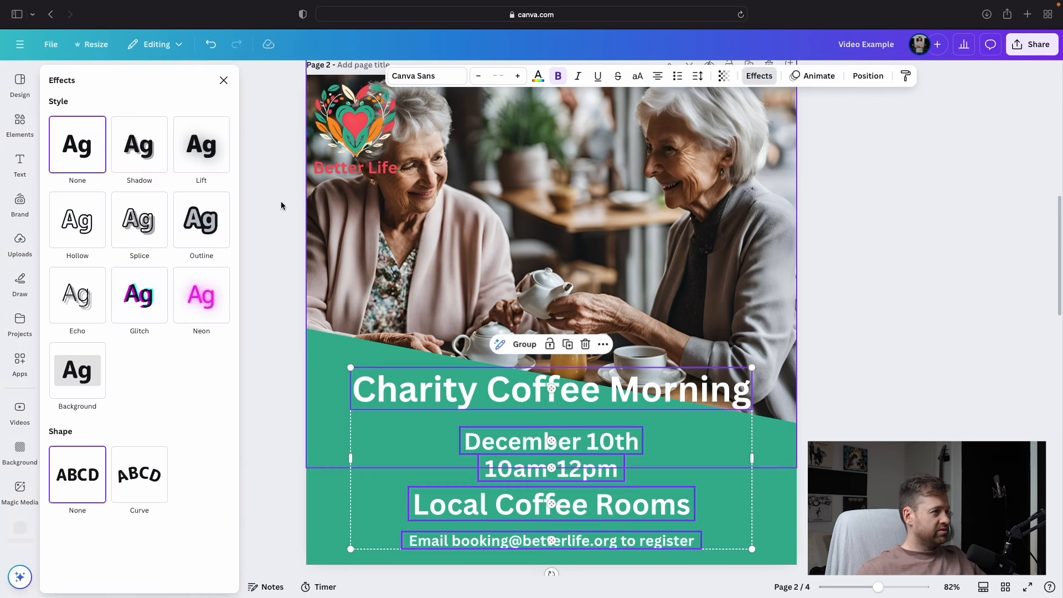
{"action": "left_click", "coordinate": [204, 162]}
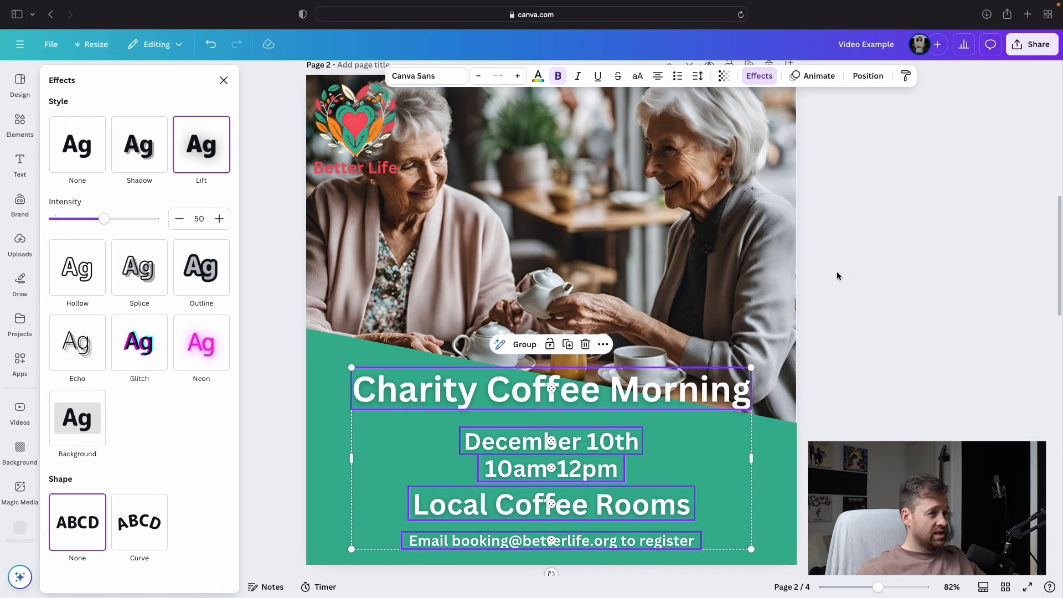
{"action": "left_click", "coordinate": [883, 265]}
{"action": "left_click", "coordinate": [882, 264]}
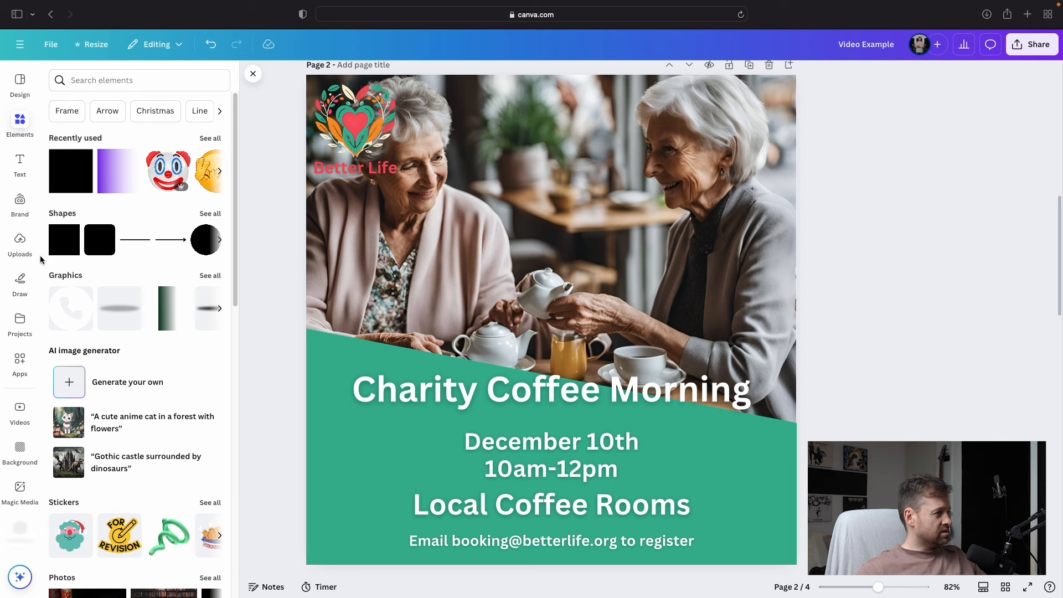
- Check the background colour choices for page 2 and set the transparency of its photo to 65
{"action": "left_click", "coordinate": [10, 452]}
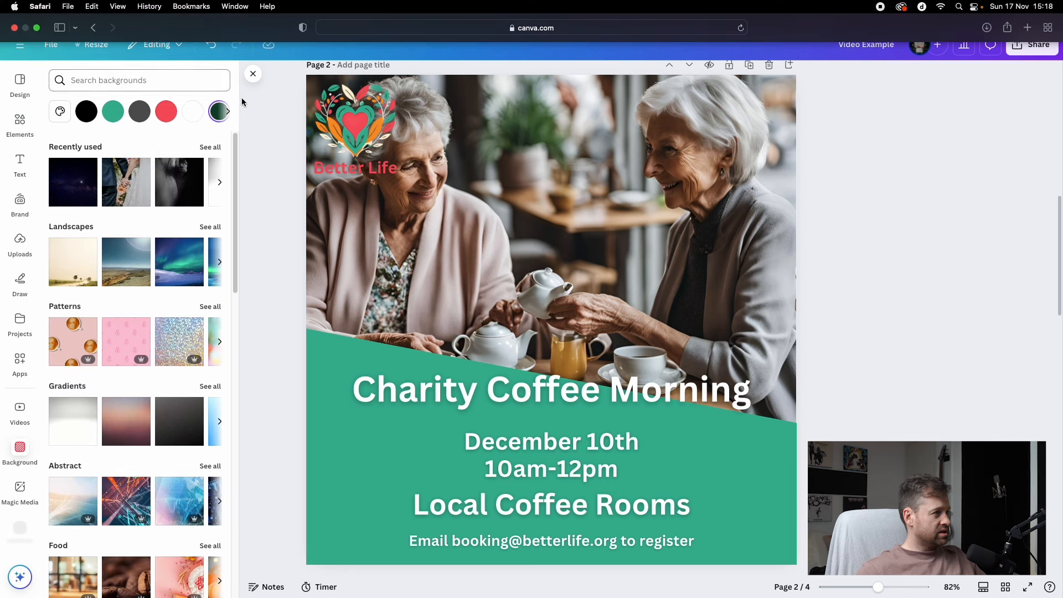
{"action": "left_click", "coordinate": [224, 113]}
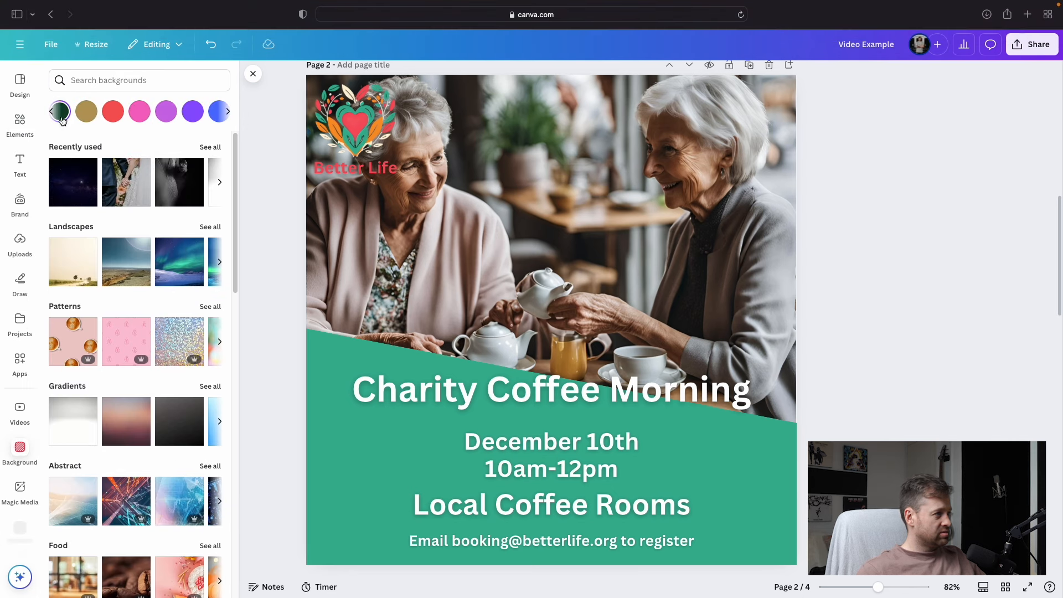
{"action": "left_click", "coordinate": [594, 174]}
{"action": "scroll", "coordinate": [670, 155], "scroll_direction": "up", "scroll_amount": 1}
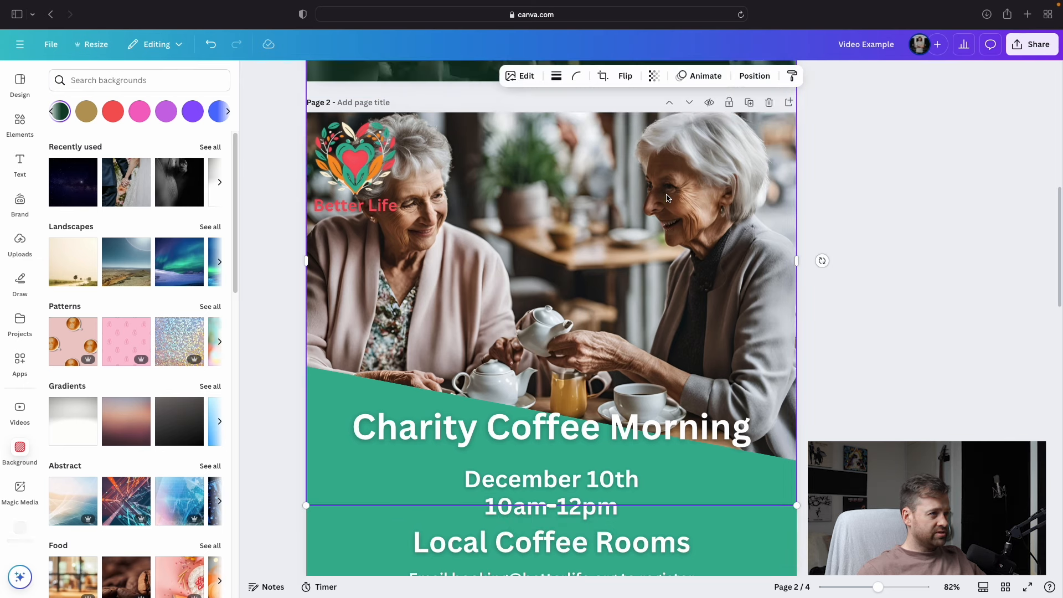
{"action": "scroll", "coordinate": [654, 111], "scroll_direction": "down", "scroll_amount": 2}
{"action": "left_click", "coordinate": [653, 75]}
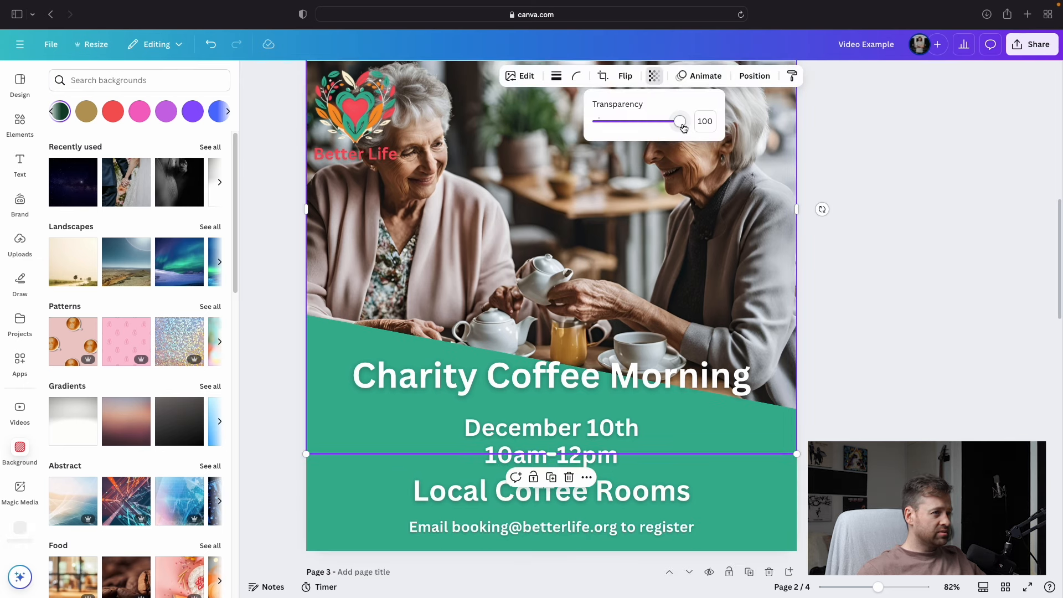
{"action": "left_click_drag", "start_coordinate": [682, 127], "coordinate": [653, 124]}
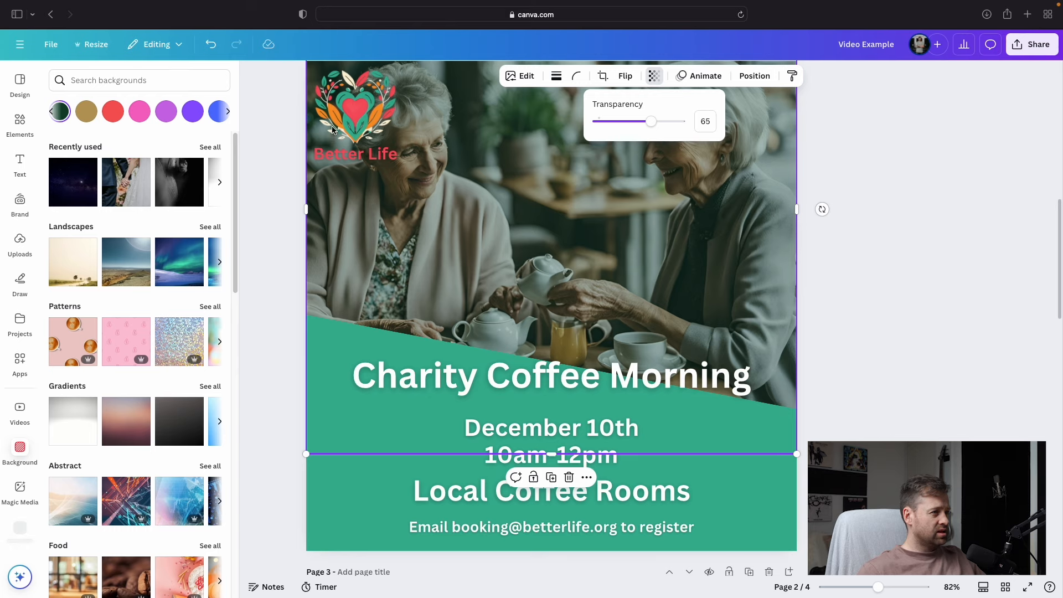
{"action": "left_click", "coordinate": [1013, 298]}
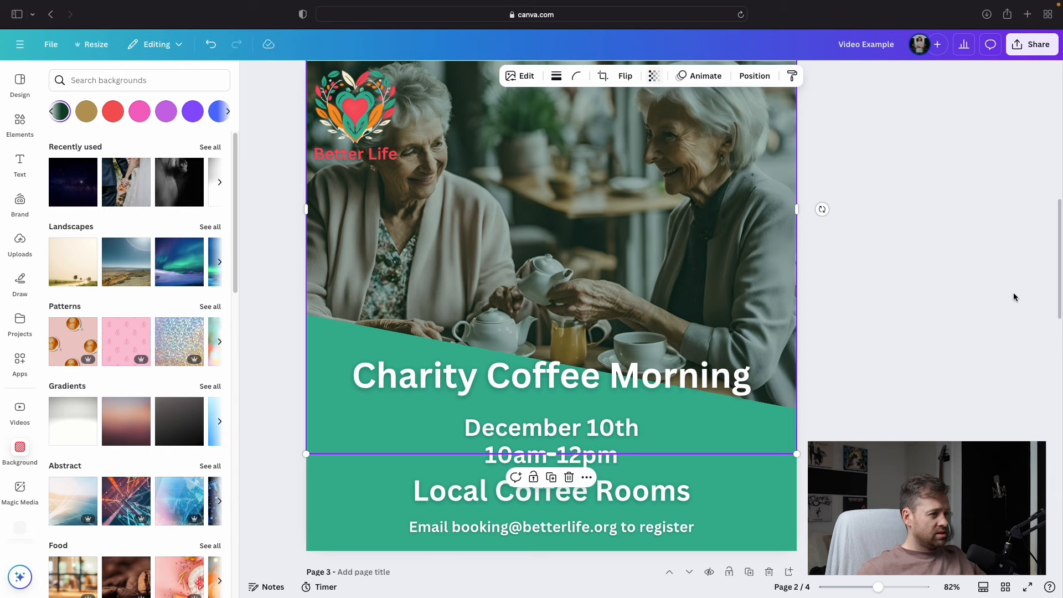
{"action": "left_click", "coordinate": [979, 344]}
{"action": "scroll", "coordinate": [935, 340], "scroll_direction": "up", "scroll_amount": 1}
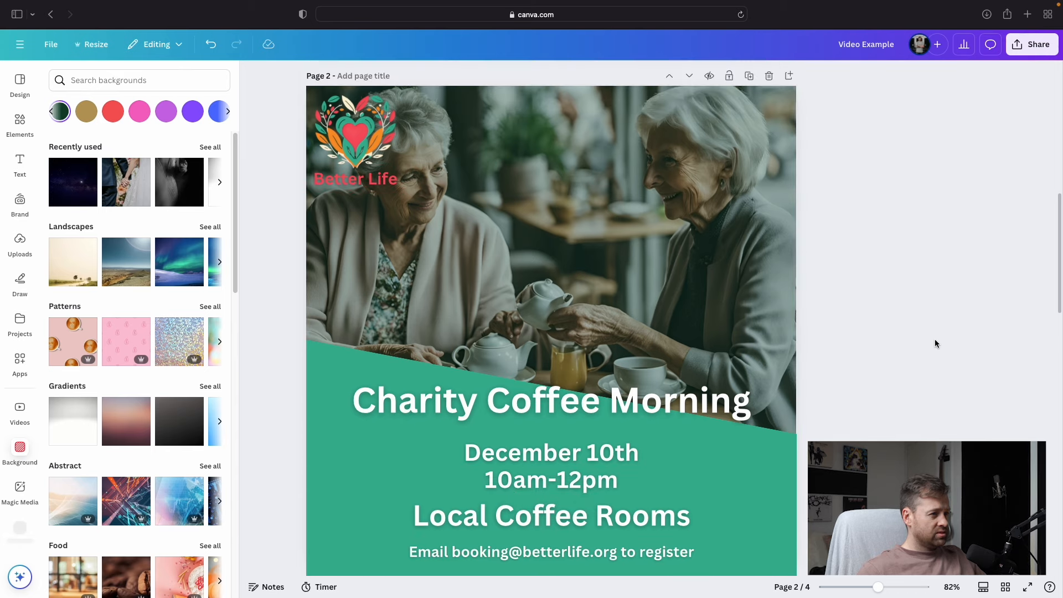
{"action": "scroll", "coordinate": [935, 343], "scroll_direction": "down", "scroll_amount": 1}
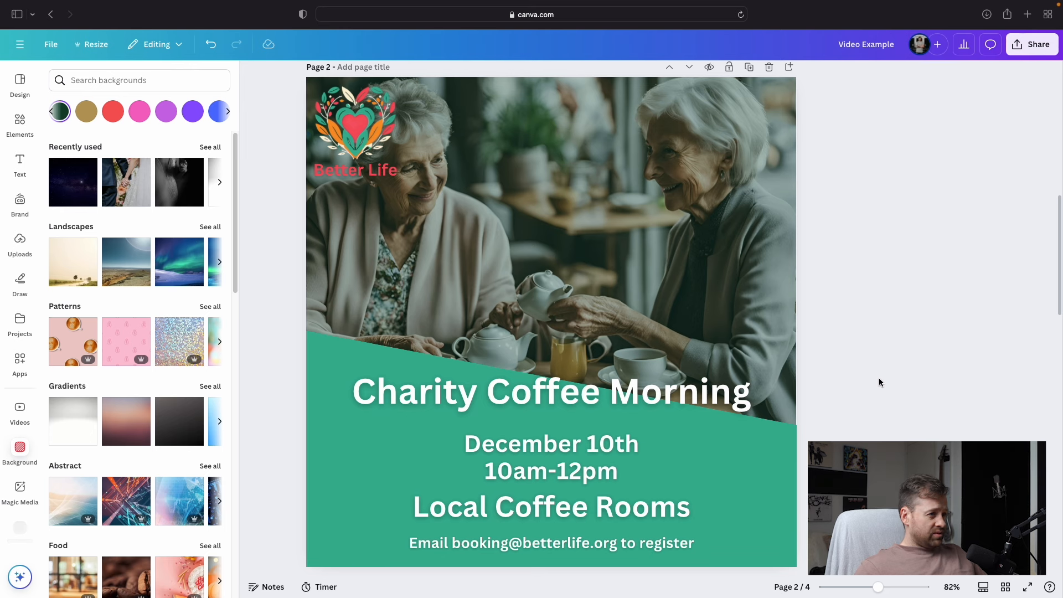
- Add a square shape to page 3 and resize it into a band behind the title, reaching the right page edge
{"action": "scroll", "coordinate": [912, 300], "scroll_direction": "down", "scroll_amount": 5}
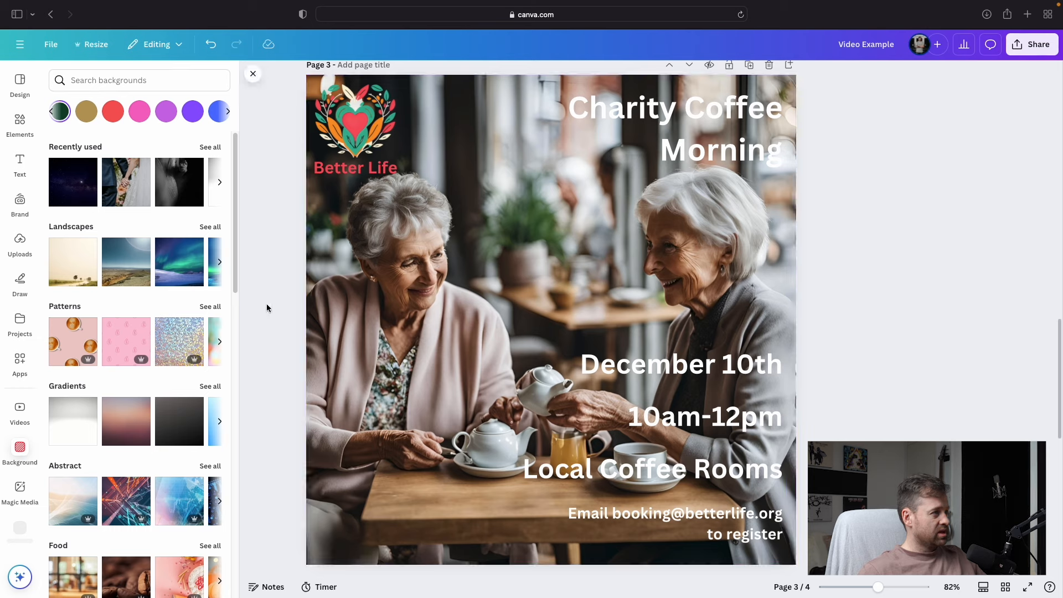
{"action": "left_click", "coordinate": [23, 125]}
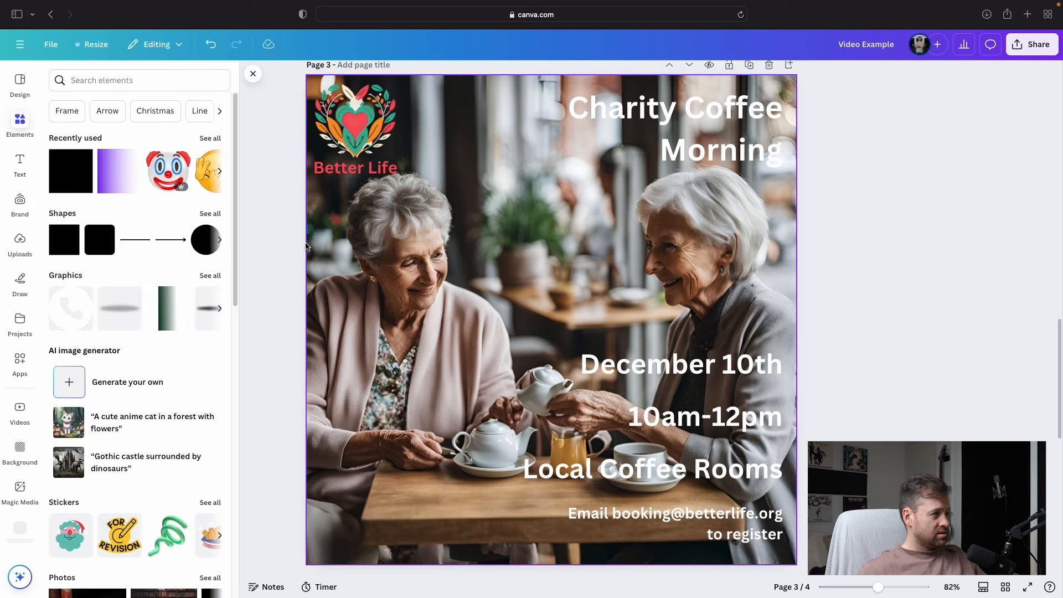
{"action": "left_click", "coordinate": [68, 181]}
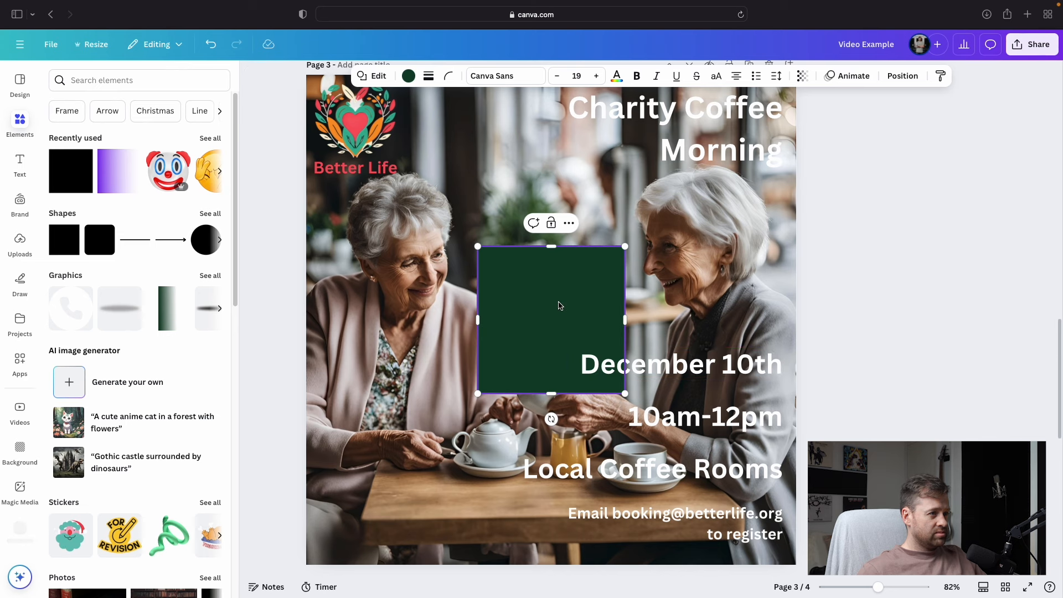
{"action": "left_click_drag", "start_coordinate": [560, 304], "coordinate": [590, 152]}
{"action": "scroll", "coordinate": [589, 156], "scroll_direction": "up", "scroll_amount": 1}
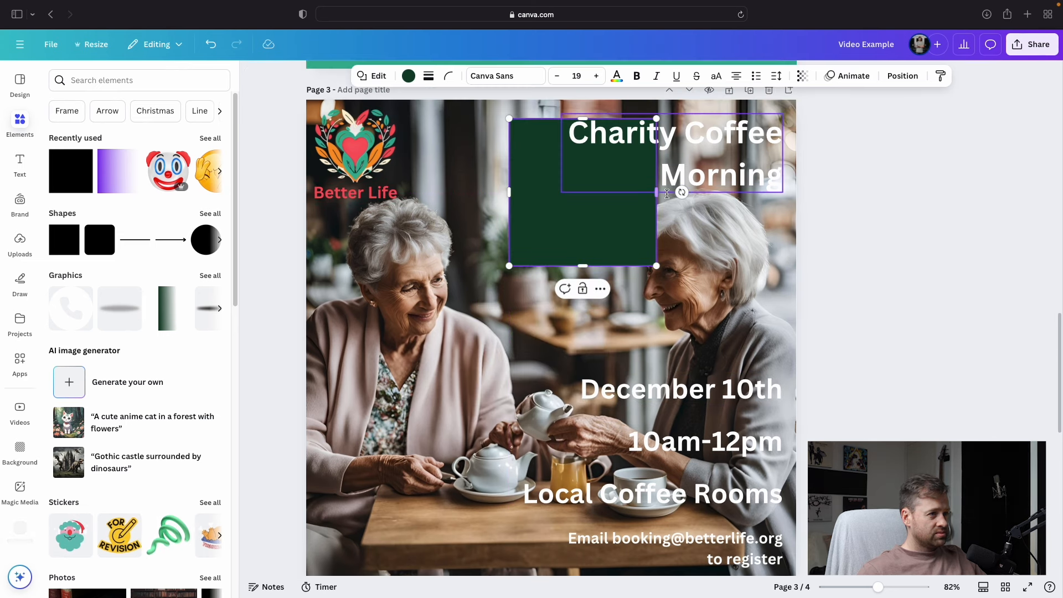
{"action": "left_click_drag", "start_coordinate": [657, 192], "coordinate": [797, 191]}
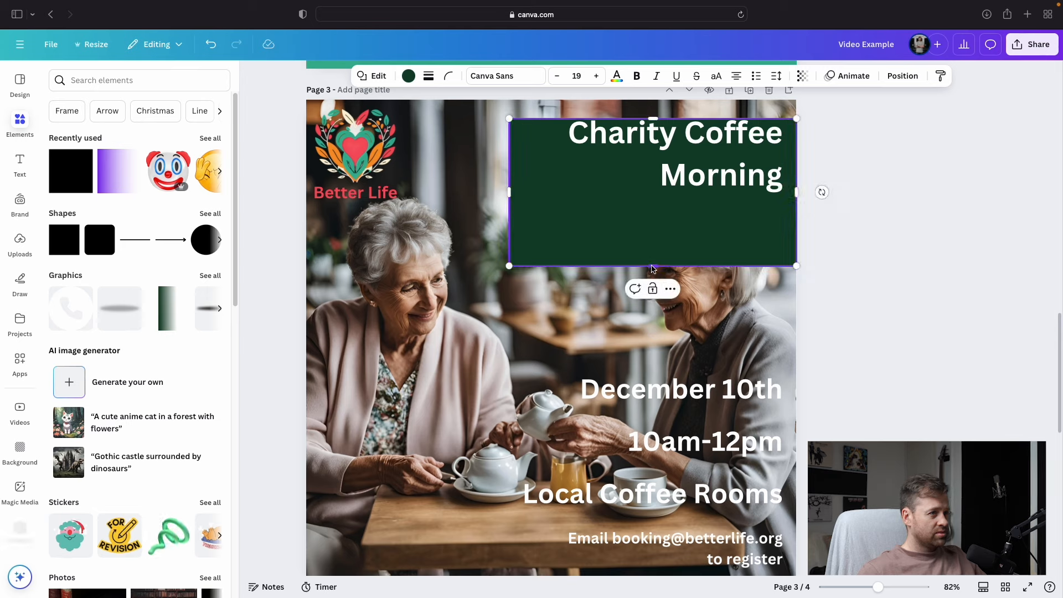
{"action": "left_click_drag", "start_coordinate": [654, 267], "coordinate": [659, 198]}
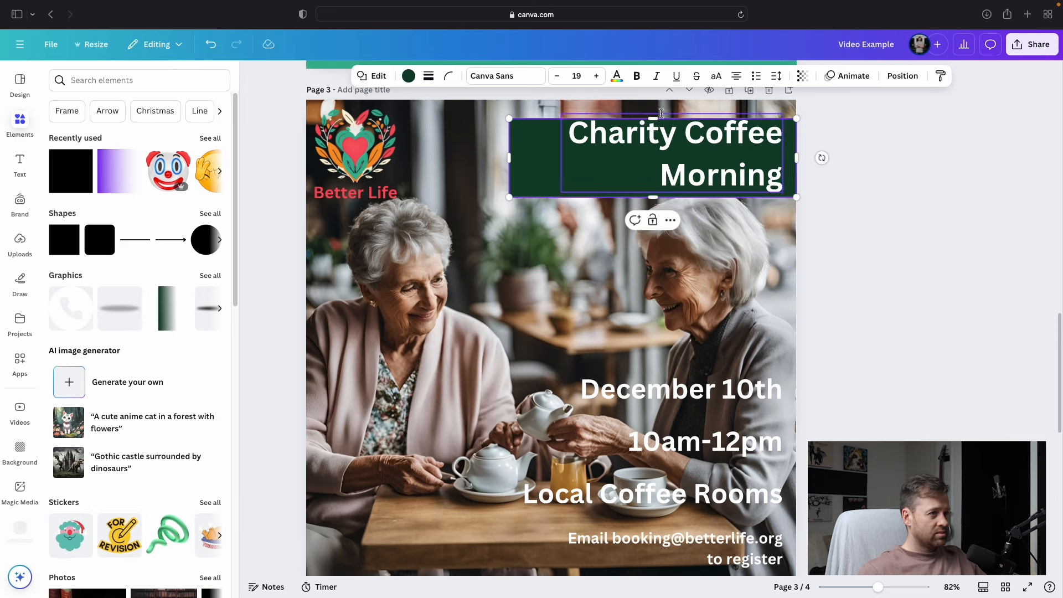
{"action": "left_click_drag", "start_coordinate": [655, 120], "coordinate": [659, 113]}
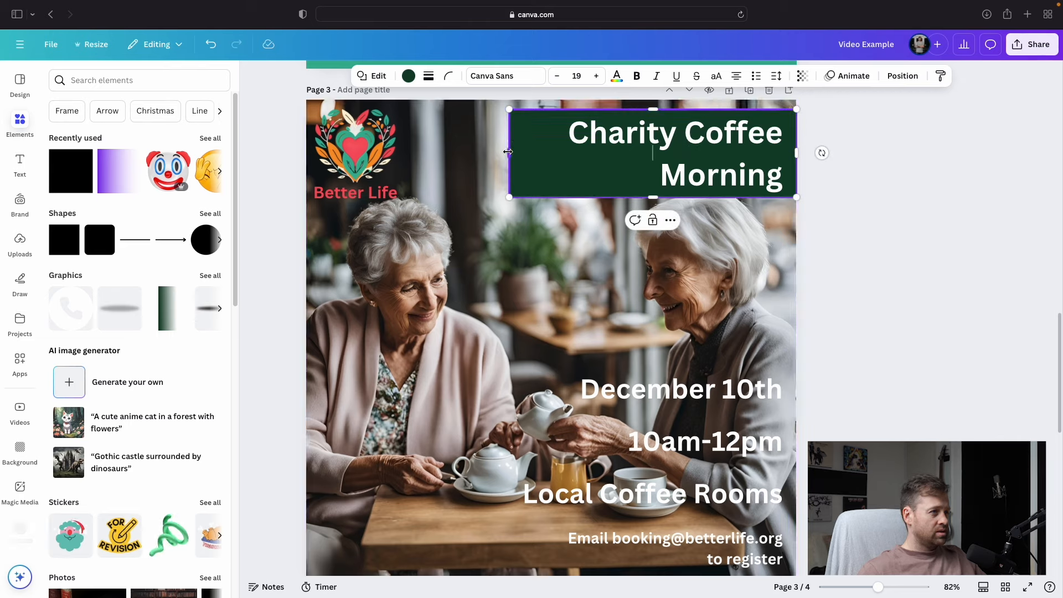
{"action": "left_click_drag", "start_coordinate": [504, 152], "coordinate": [500, 154]}
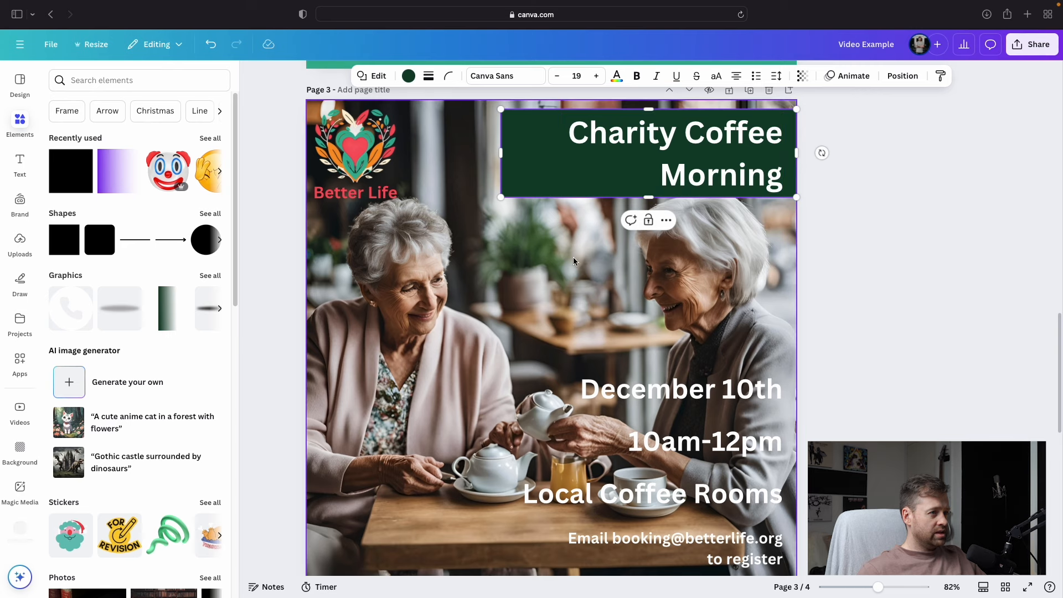
- Duplicate the dark green title band on page 3 and place the copy over the "December 10th" line, aligned with the original band
{"action": "left_click", "coordinate": [570, 226]}
{"action": "left_click", "coordinate": [577, 168]}
{"action": "left_click", "coordinate": [534, 176]}
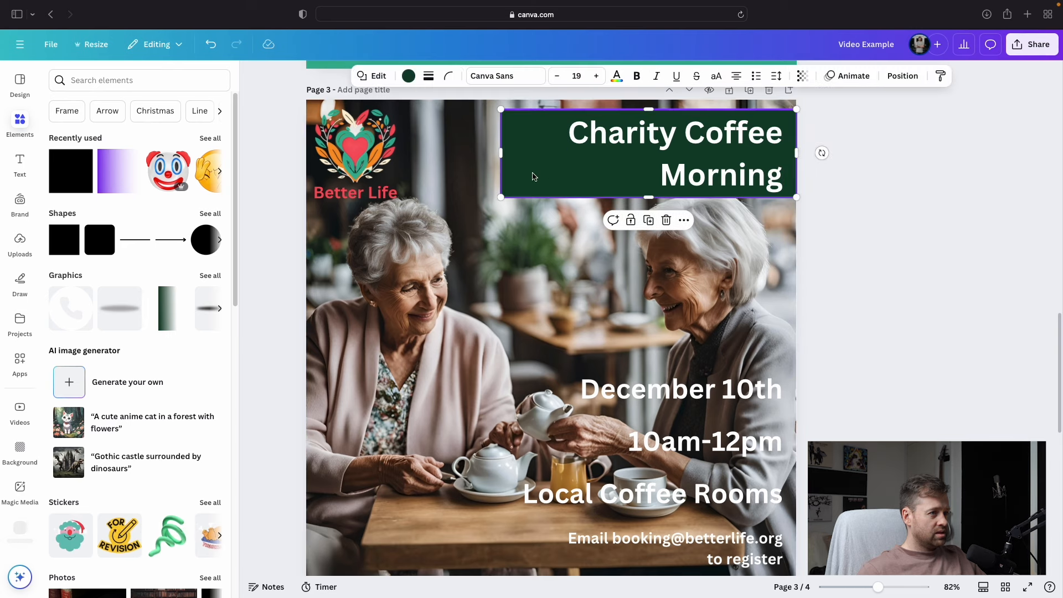
{"action": "left_click", "coordinate": [648, 220]}
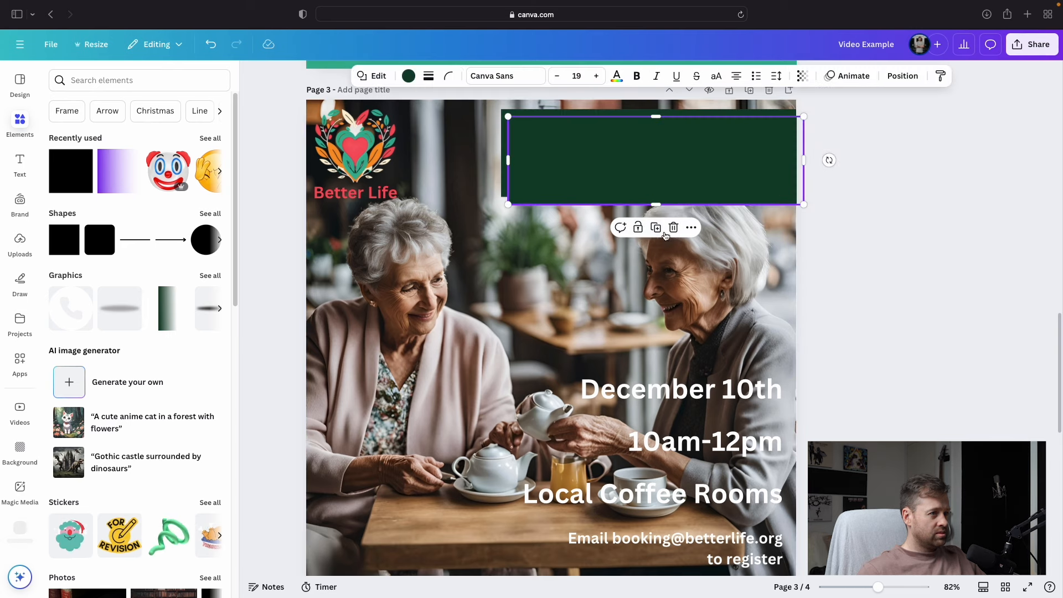
{"action": "left_click_drag", "start_coordinate": [676, 152], "coordinate": [668, 367]}
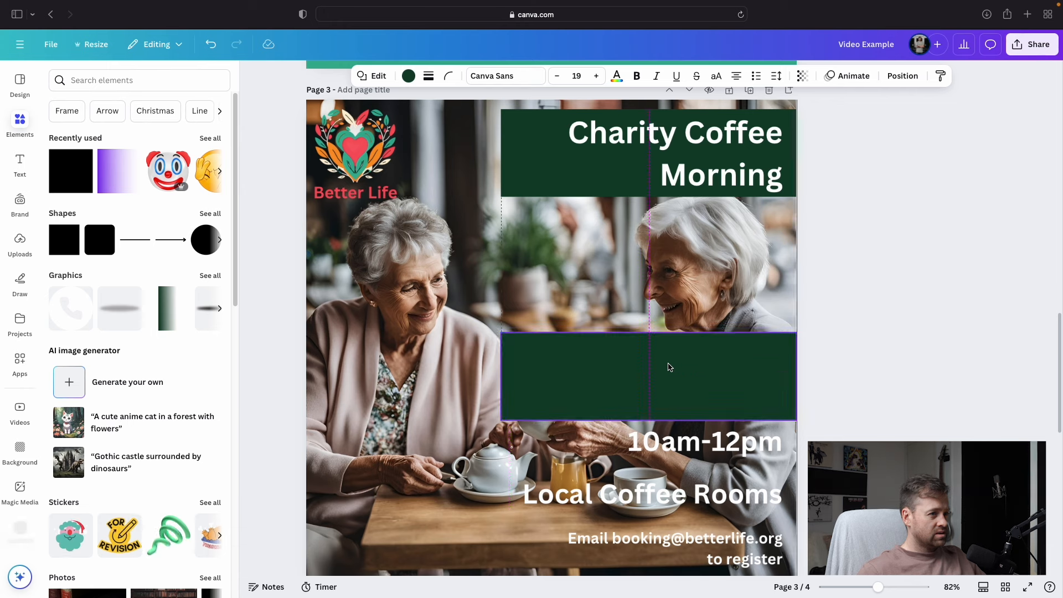
{"action": "left_click_drag", "start_coordinate": [669, 367], "coordinate": [669, 367]}
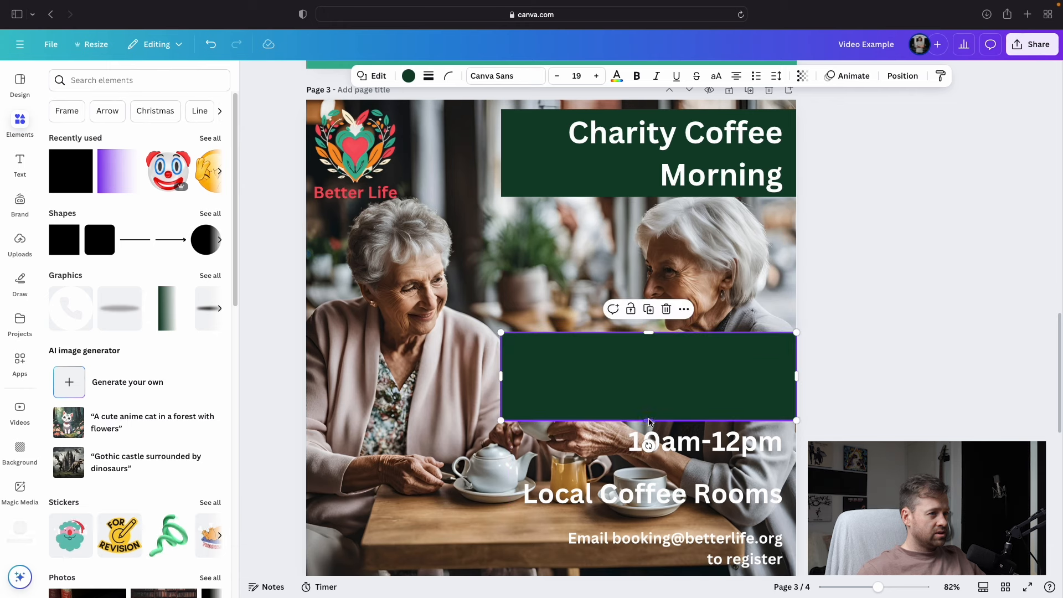
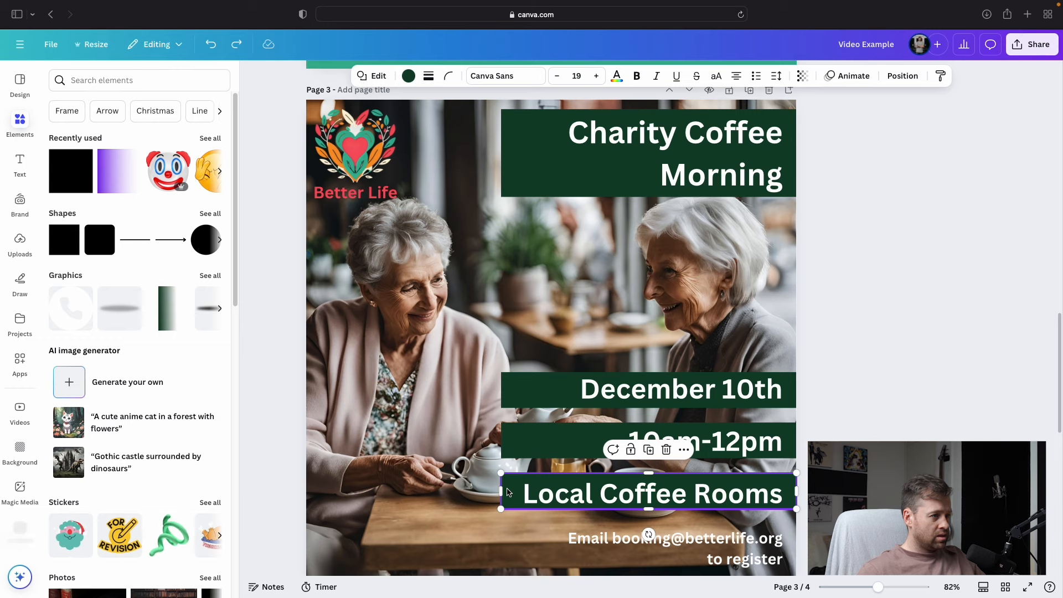
- Centre the dark green band behind "Local Coffee Rooms" on page 3 and place a duplicate of it over the email lines, aligned with the others
{"action": "left_click_drag", "start_coordinate": [509, 491], "coordinate": [509, 493]}
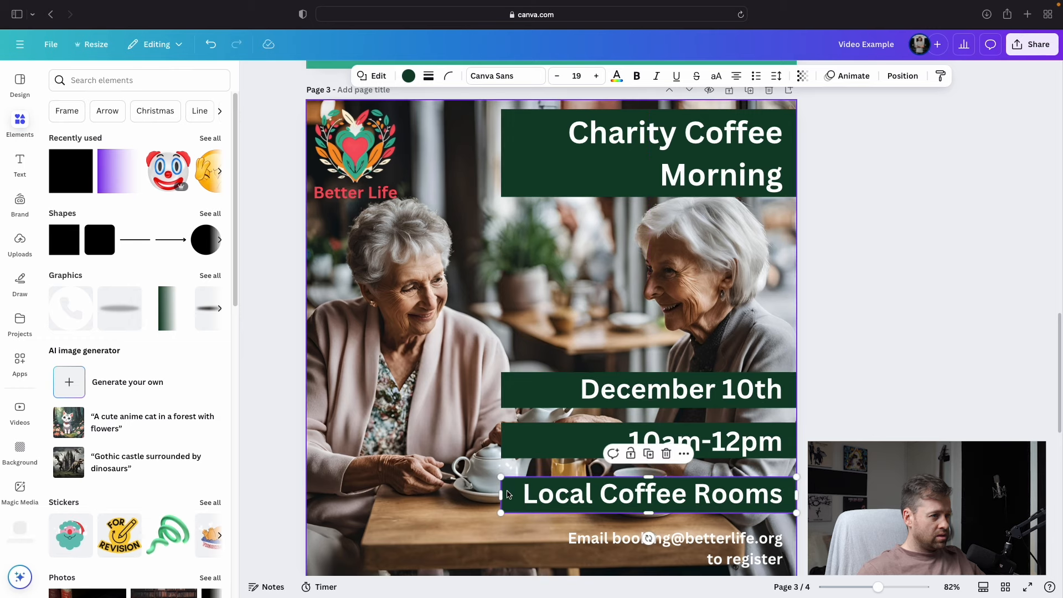
{"action": "left_click", "coordinate": [649, 461]}
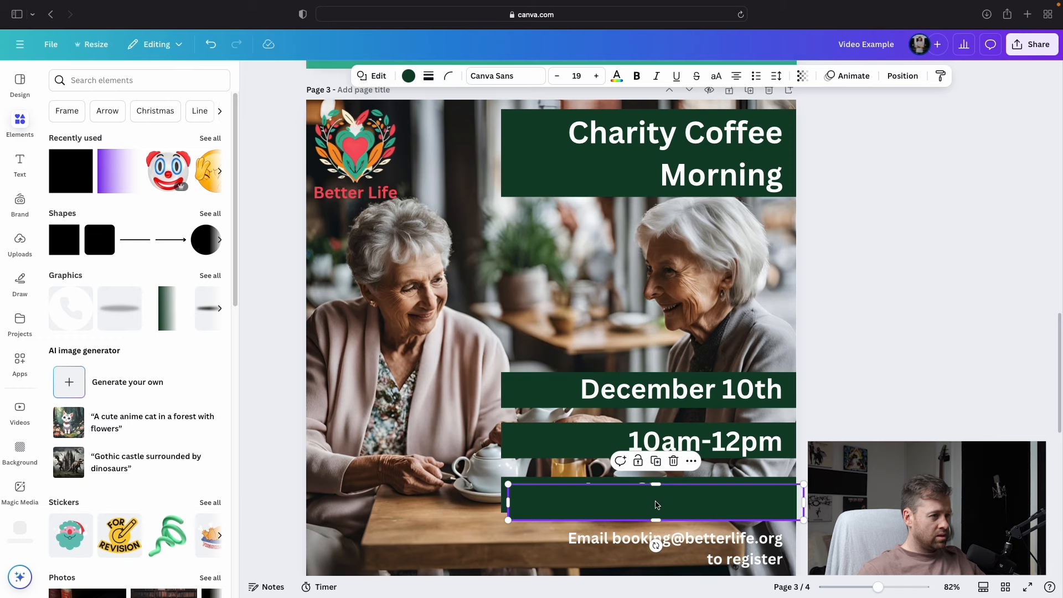
{"action": "left_click_drag", "start_coordinate": [657, 503], "coordinate": [649, 569]}
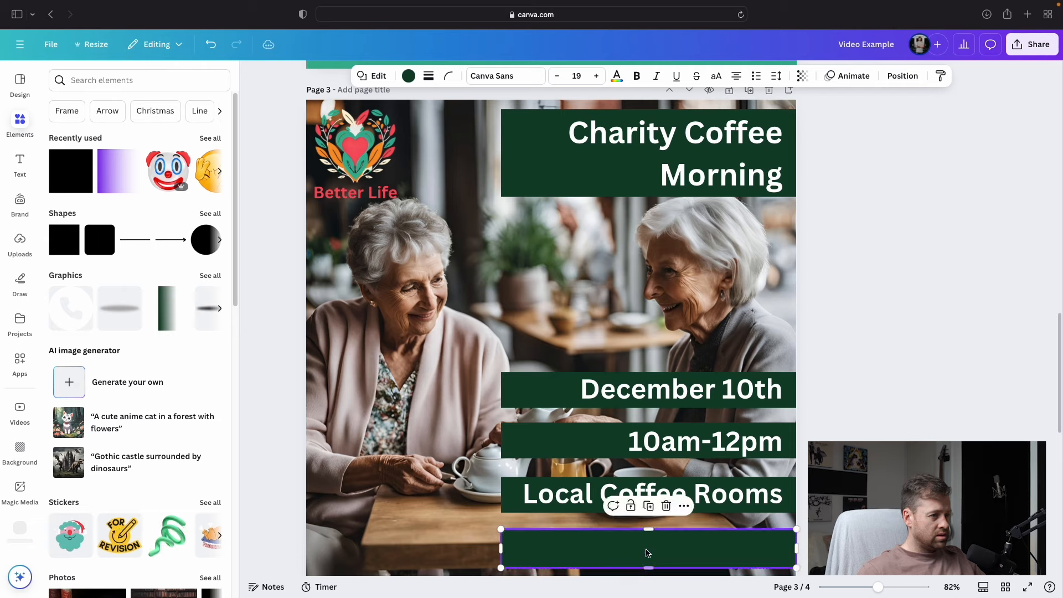
- Send the duplicated band backward behind the email text and enlarge it slightly so it surrounds both lines
{"action": "left_click", "coordinate": [684, 506]}
{"action": "mouse_move", "coordinate": [750, 304]}
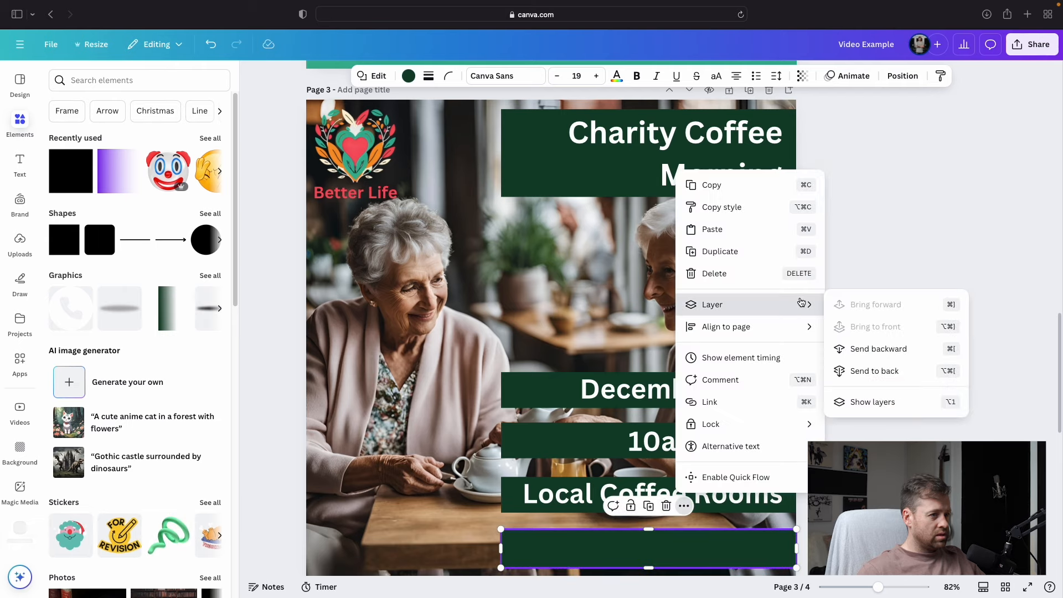
{"action": "left_click", "coordinate": [897, 353]}
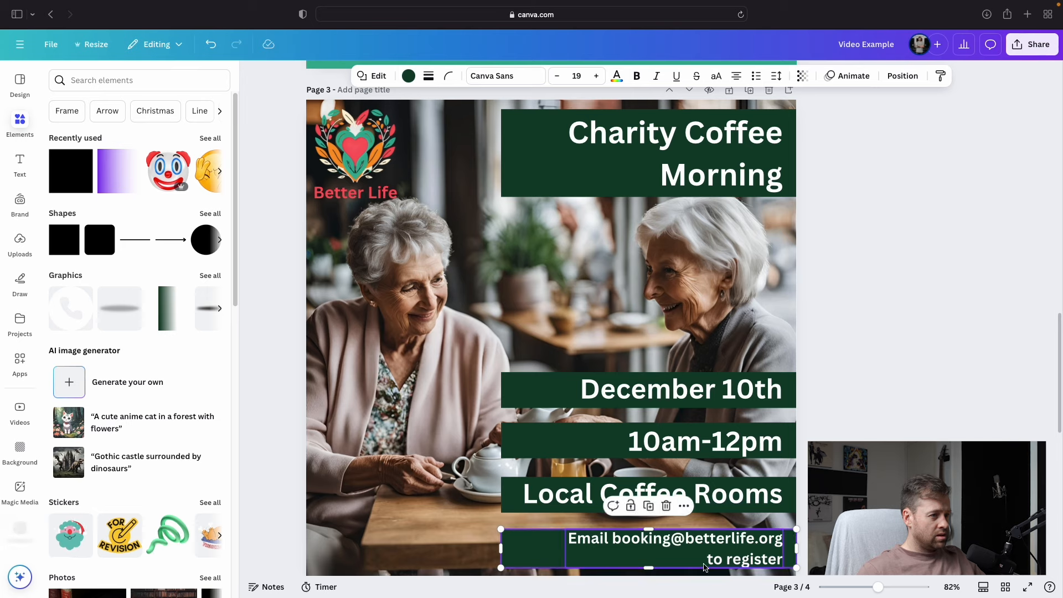
{"action": "left_click_drag", "start_coordinate": [652, 570], "coordinate": [652, 574]}
{"action": "left_click_drag", "start_coordinate": [543, 558], "coordinate": [544, 557]}
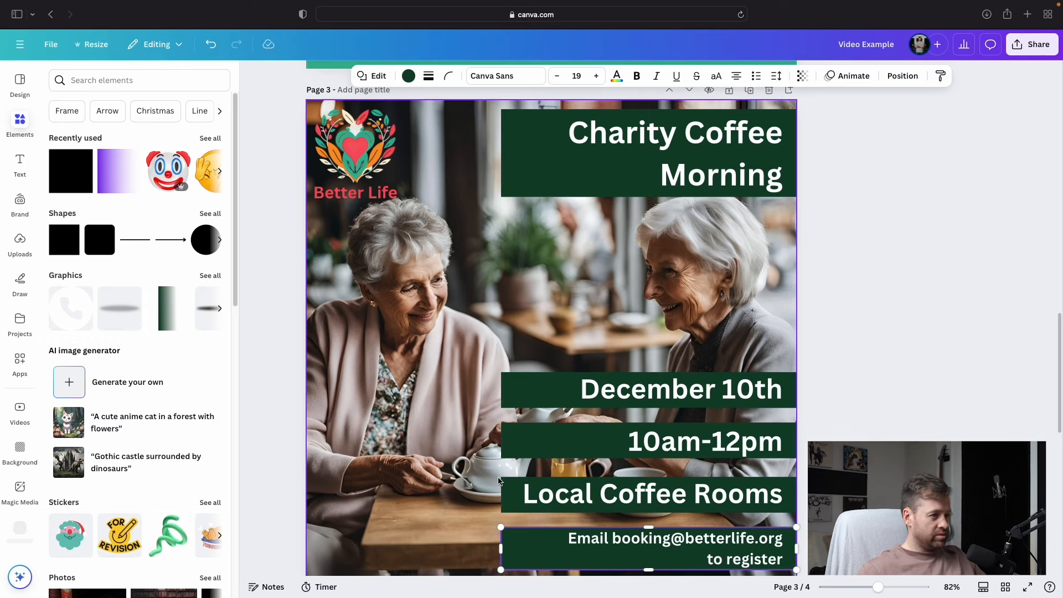
{"action": "left_click", "coordinate": [491, 515]}
- Recolour all five dark green bands on page 3 together with the lighter teal green from the document colours
{"action": "left_click", "coordinate": [511, 548]}
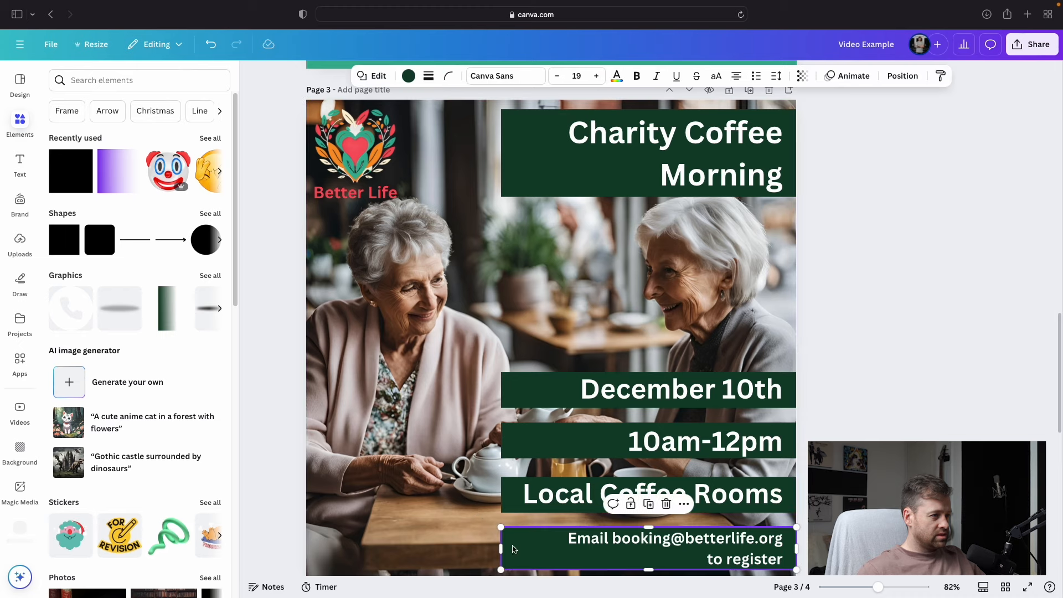
{"action": "left_click", "coordinate": [508, 501], "text": "shift"}
{"action": "left_click", "coordinate": [507, 453], "text": "shift"}
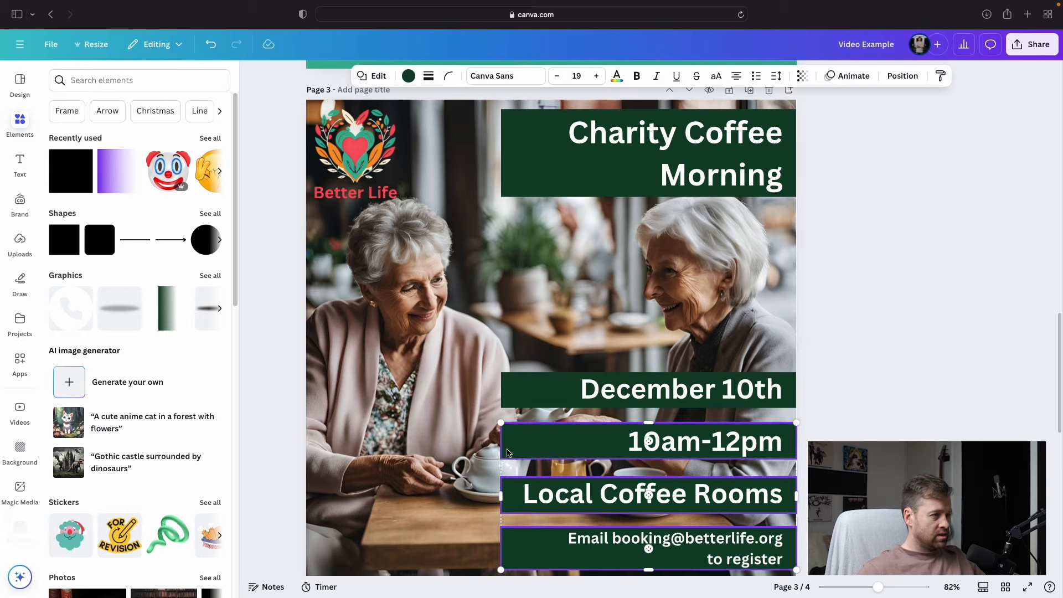
{"action": "left_click", "coordinate": [523, 387], "text": "shift"}
{"action": "left_click", "coordinate": [532, 187], "text": "shift"}
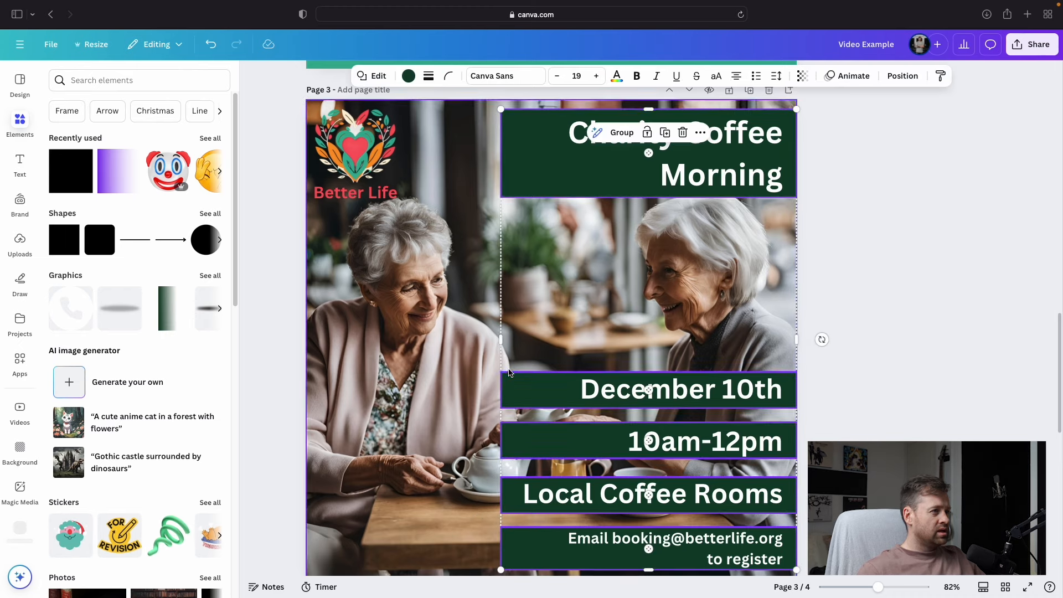
{"action": "left_click", "coordinate": [409, 76]}
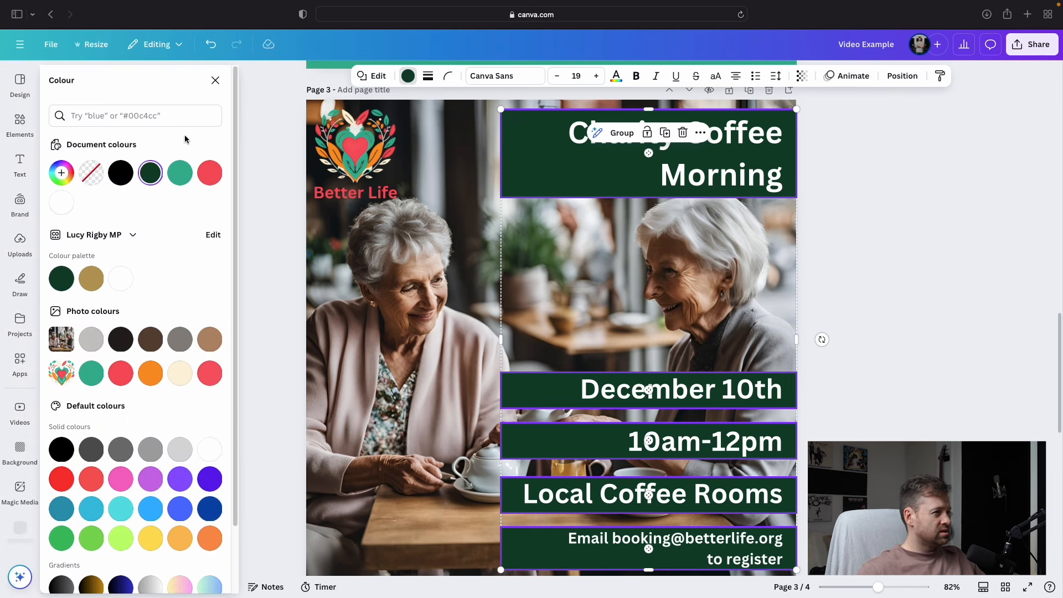
{"action": "left_click", "coordinate": [180, 172]}
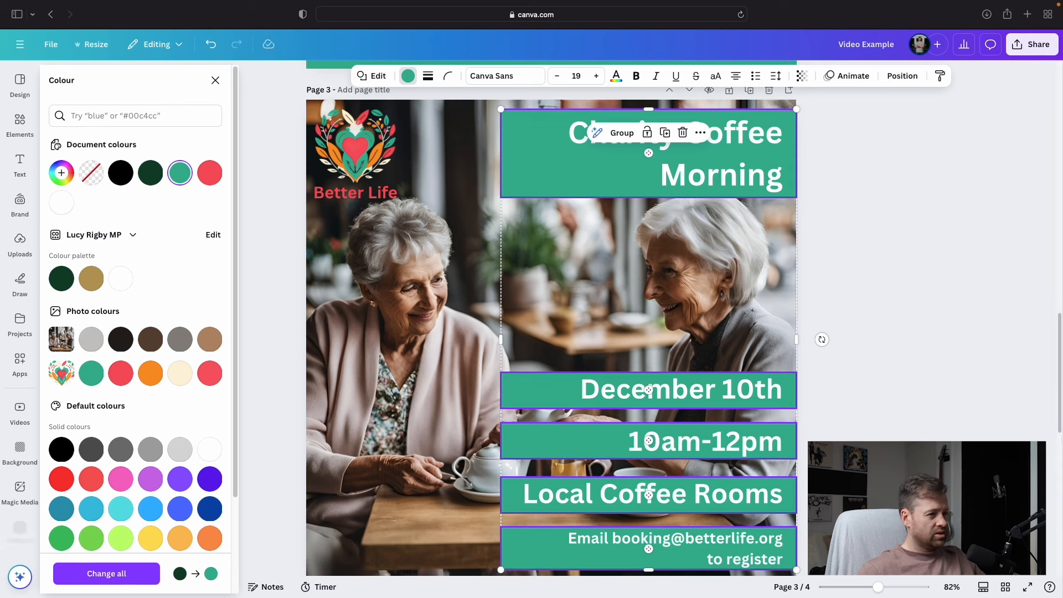
{"action": "left_click", "coordinate": [911, 395]}
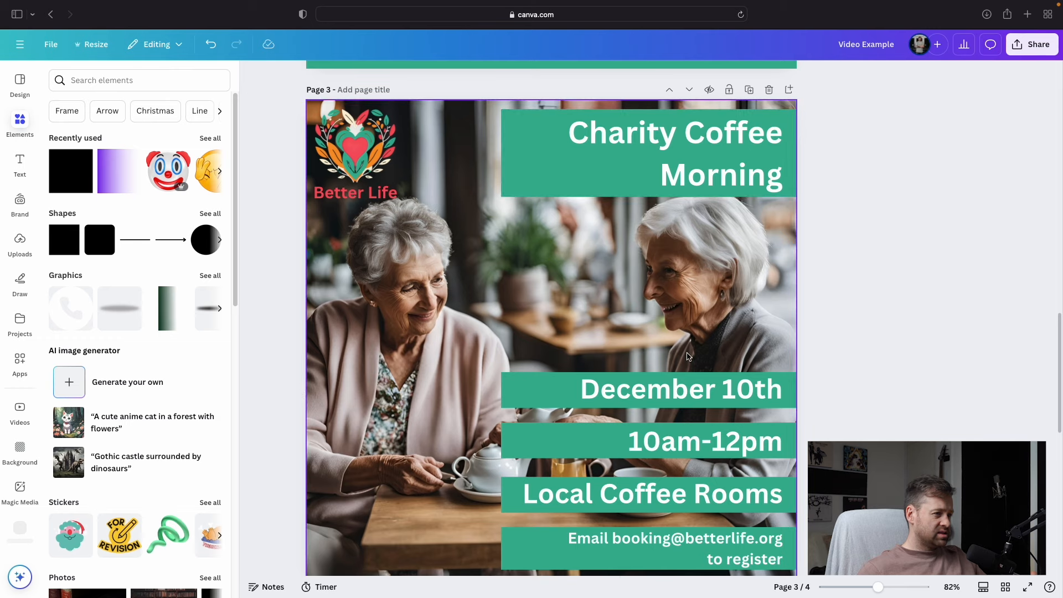
- Set the transparency of all five green bands on page 3 to 75
{"action": "left_click", "coordinate": [505, 550]}
{"action": "left_click", "coordinate": [506, 495], "text": "shift"}
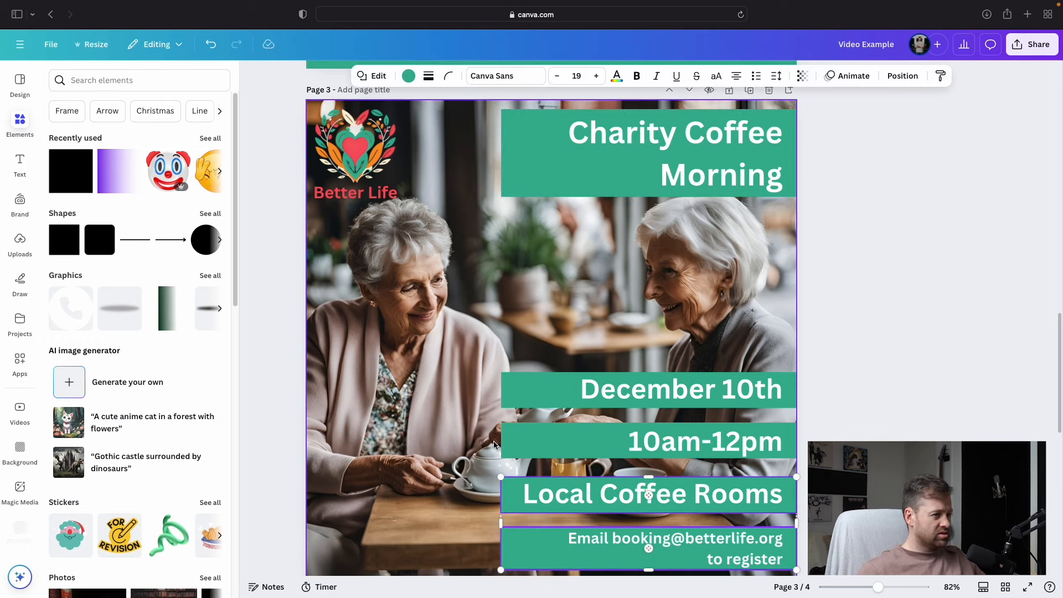
{"action": "left_click", "coordinate": [504, 440], "text": "shift"}
{"action": "left_click", "coordinate": [506, 390], "text": "shift"}
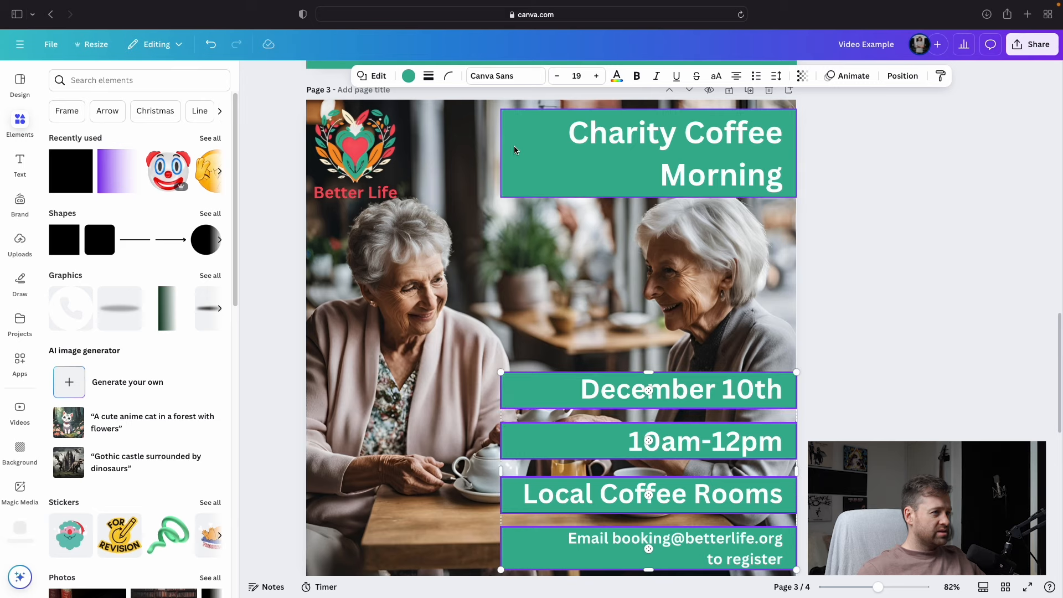
{"action": "left_click", "coordinate": [512, 157], "text": "shift"}
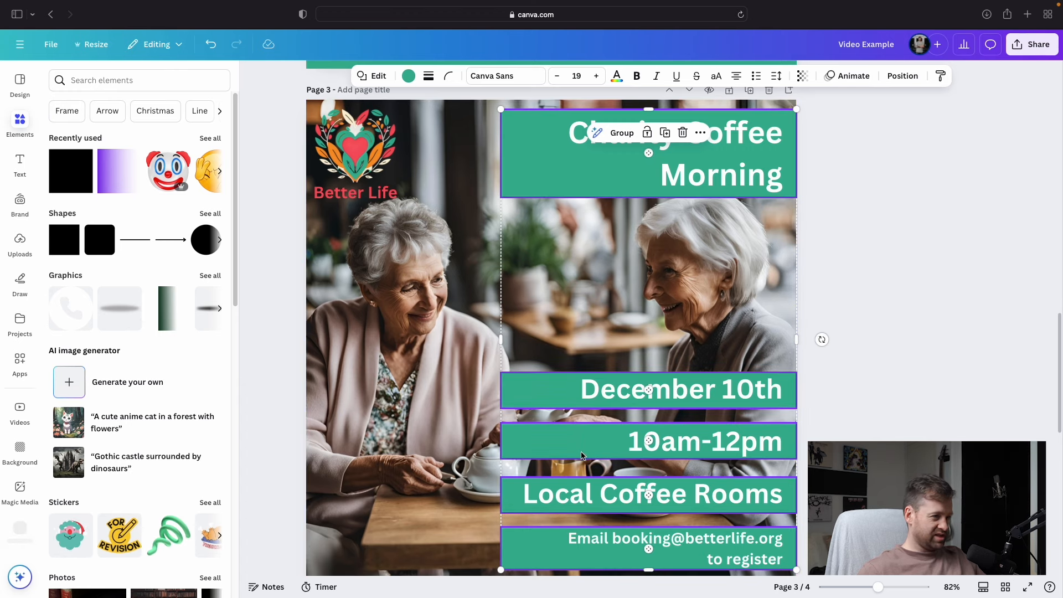
{"action": "left_click", "coordinate": [803, 76]}
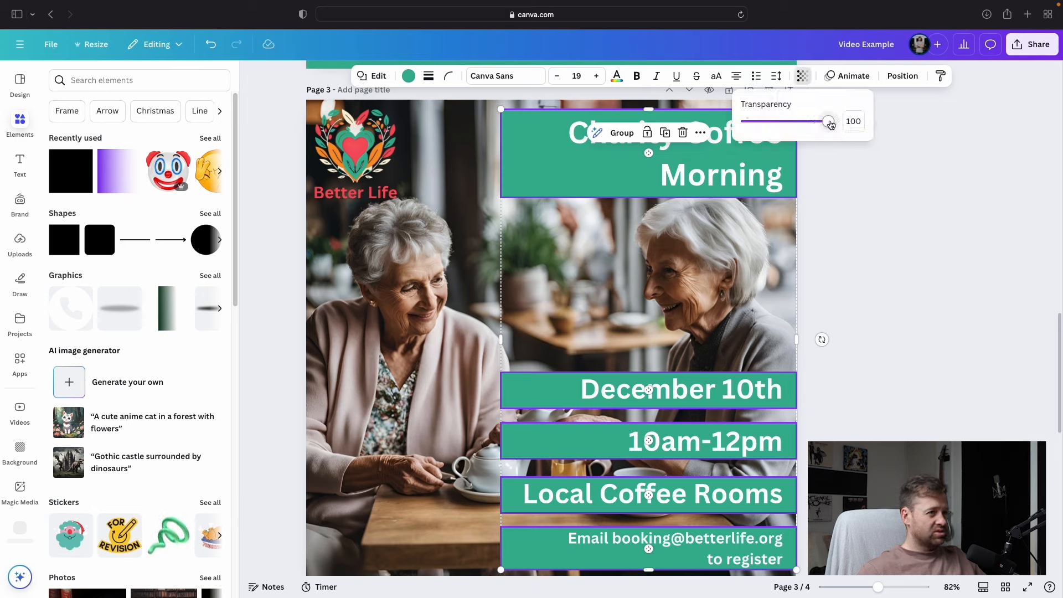
{"action": "left_click_drag", "start_coordinate": [829, 121], "coordinate": [809, 117]}
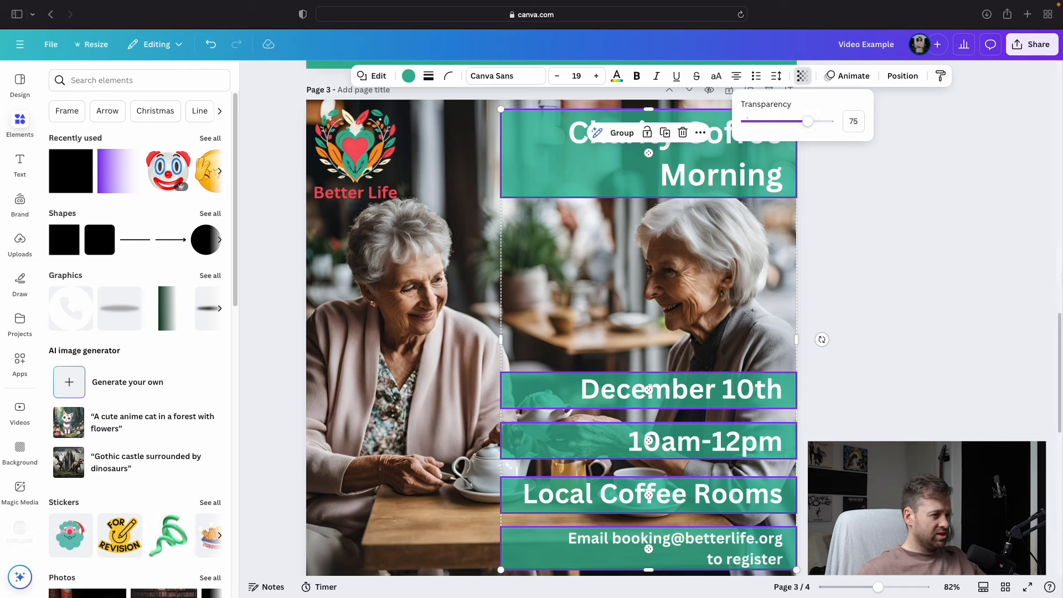
{"action": "left_click", "coordinate": [957, 301]}
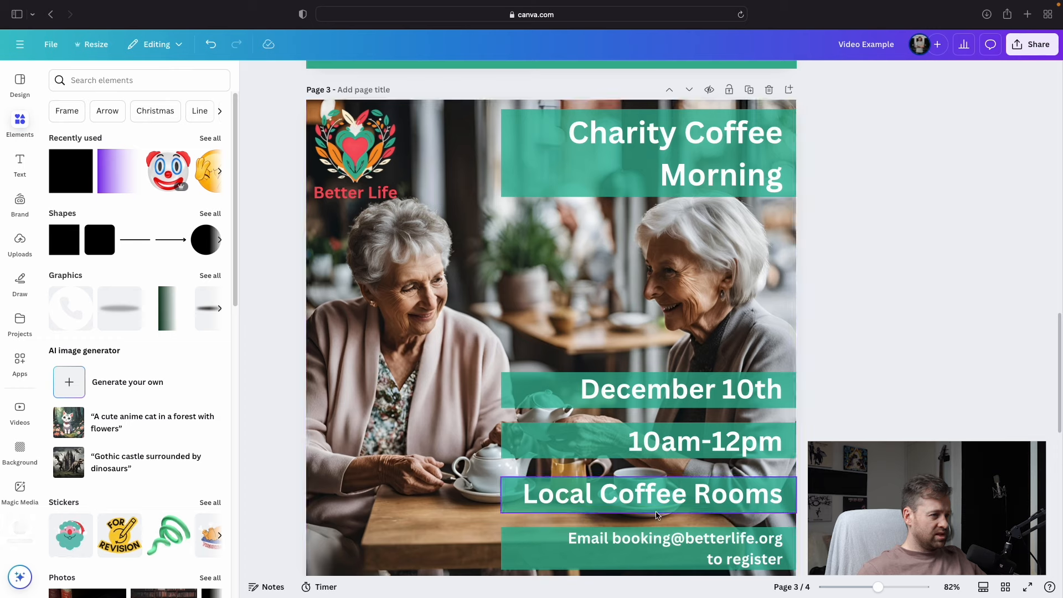
- Apply the Lift text effect to the title, date, time, venue and email lines on page 3 together
{"action": "left_click", "coordinate": [725, 537]}
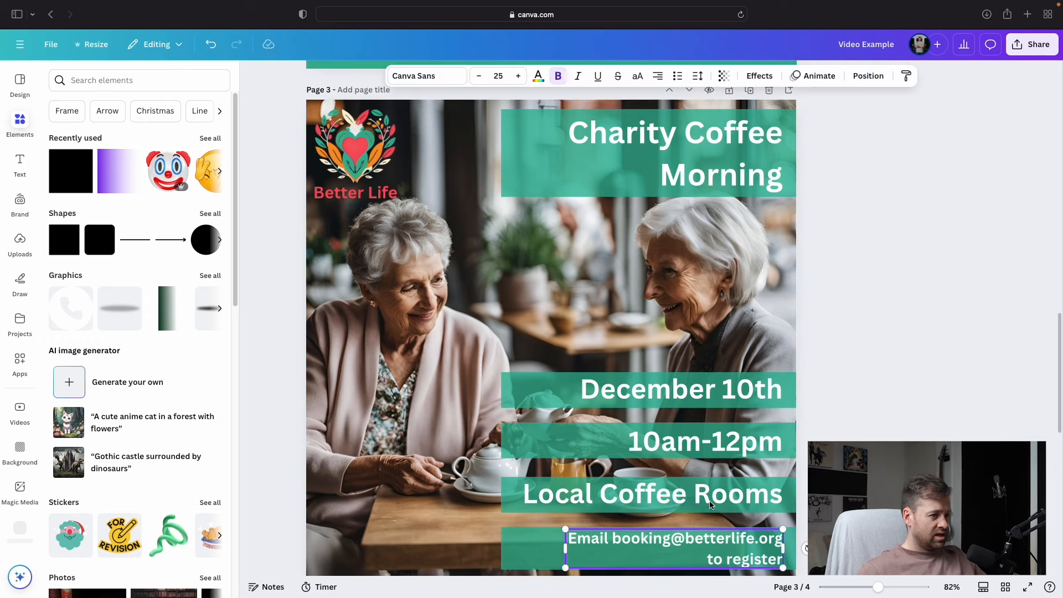
{"action": "left_click", "coordinate": [734, 492], "text": "shift"}
{"action": "left_click", "coordinate": [725, 441], "text": "shift"}
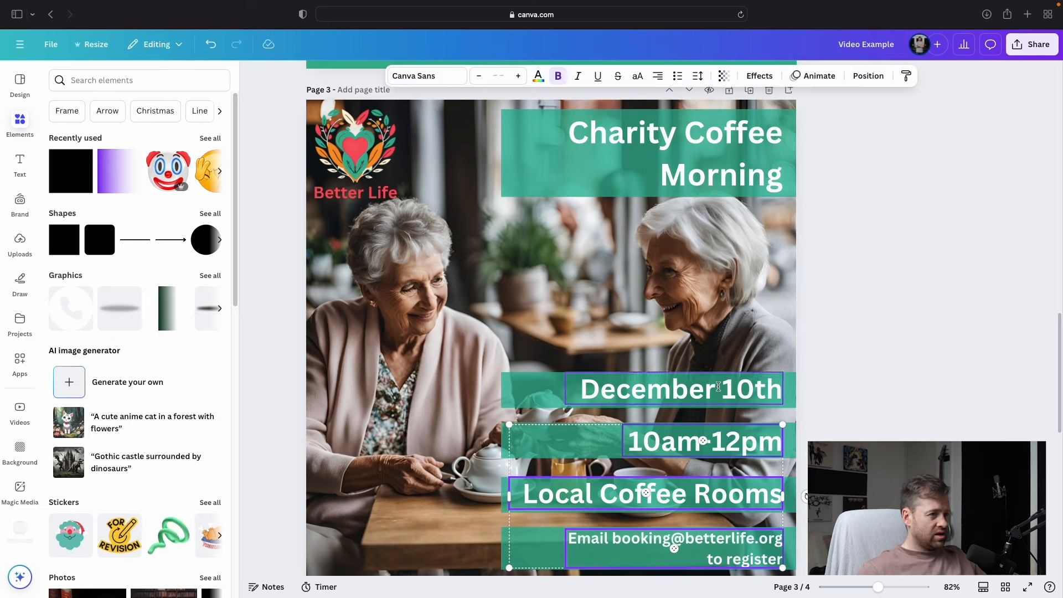
{"action": "left_click", "coordinate": [720, 389], "text": "shift"}
{"action": "left_click", "coordinate": [699, 141], "text": "shift"}
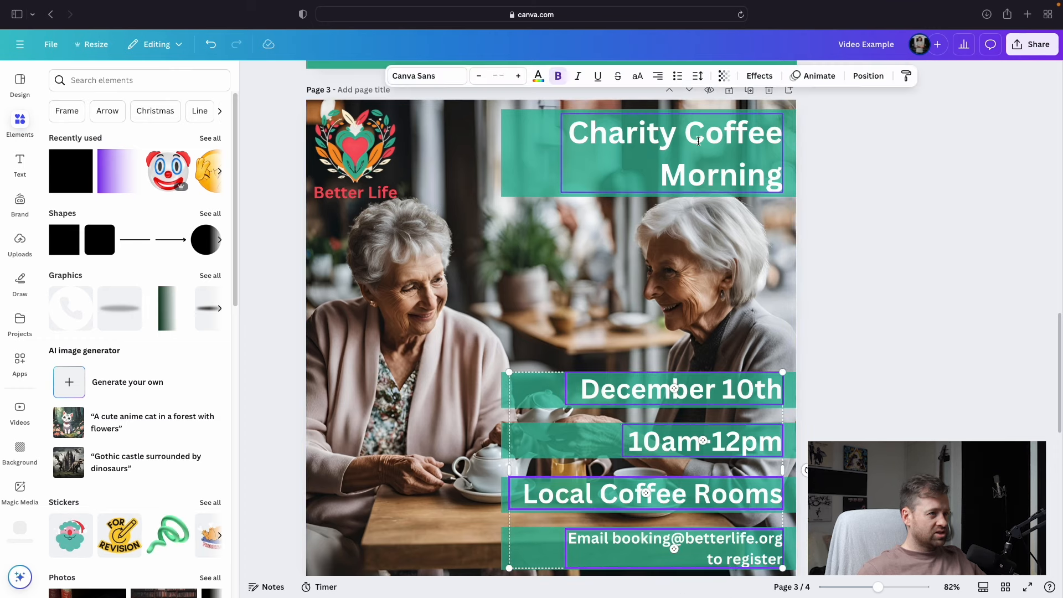
{"action": "left_click", "coordinate": [759, 76]}
{"action": "left_click", "coordinate": [197, 165]}
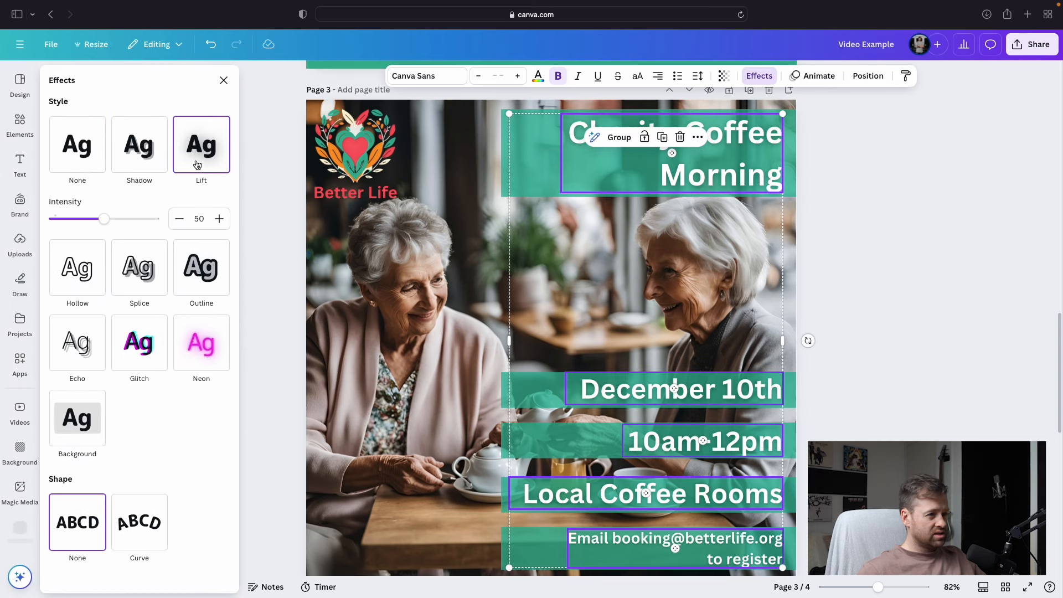
{"action": "left_click", "coordinate": [888, 424]}
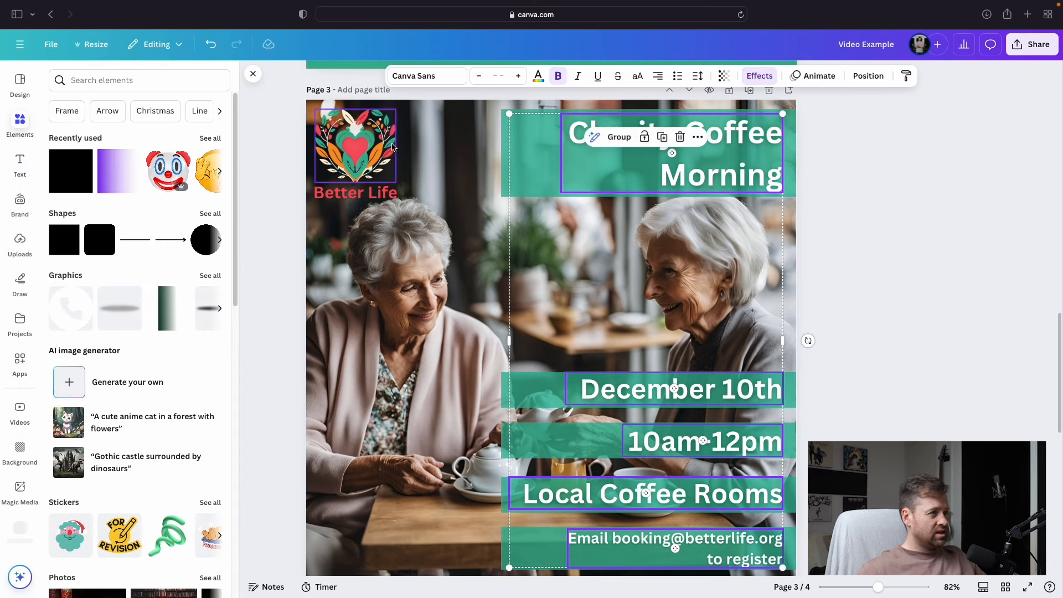
{"action": "left_click", "coordinate": [986, 371]}
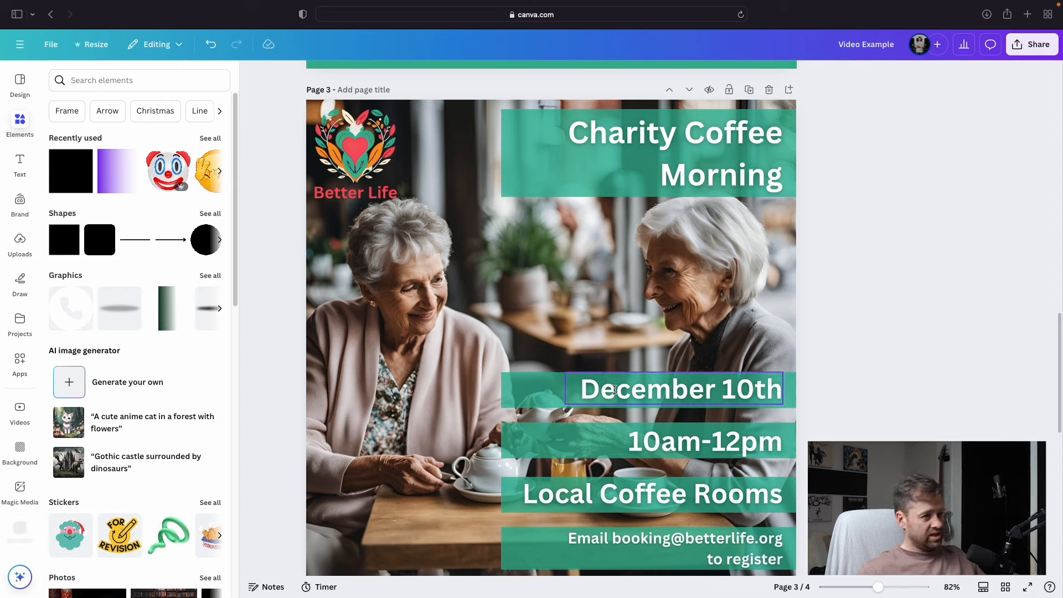
- Check the background colour choices for page 3 and set the transparency of its photo to 84
{"action": "left_click", "coordinate": [493, 343]}
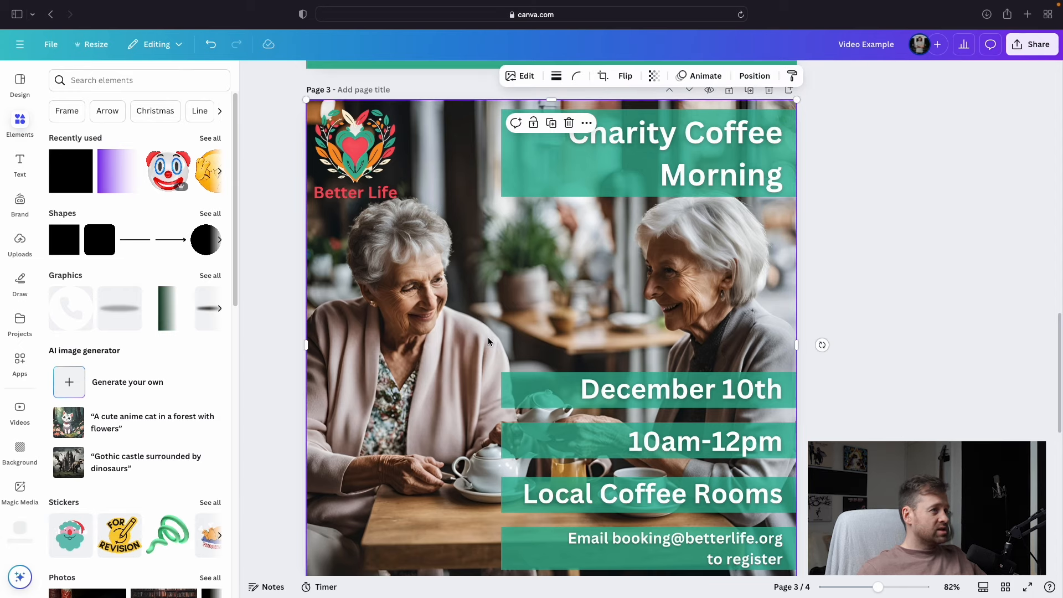
{"action": "left_click", "coordinate": [20, 448]}
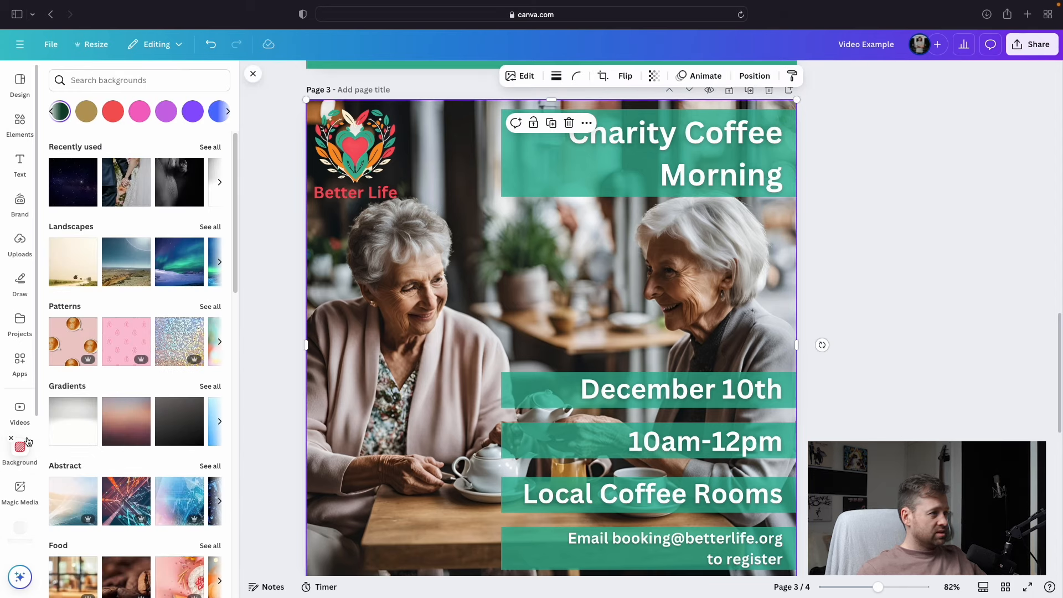
{"action": "left_click", "coordinate": [55, 113]}
{"action": "left_click", "coordinate": [220, 120]}
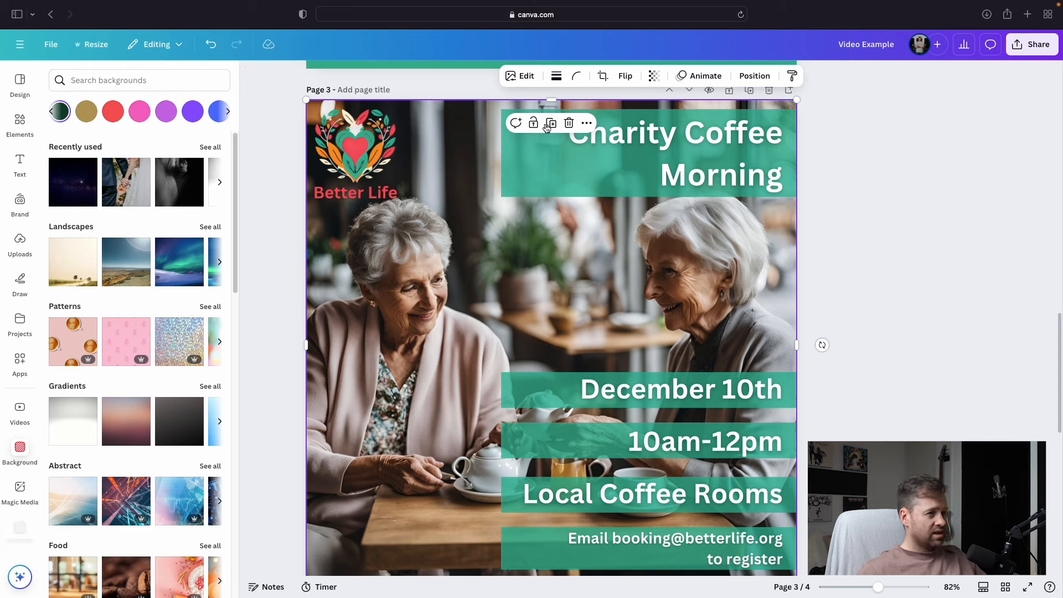
{"action": "left_click", "coordinate": [654, 76]}
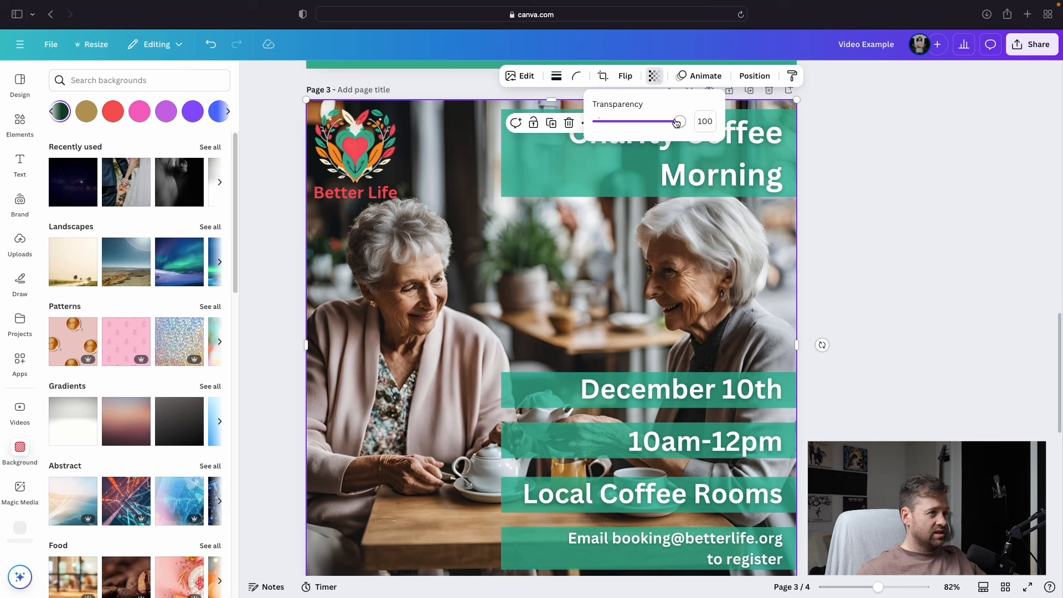
{"action": "mouse_move", "coordinate": [676, 123]}
{"action": "left_mouse_down"}
{"action": "mouse_move", "coordinate": [659, 120]}
{"action": "mouse_move", "coordinate": [669, 120]}
{"action": "left_mouse_up"}
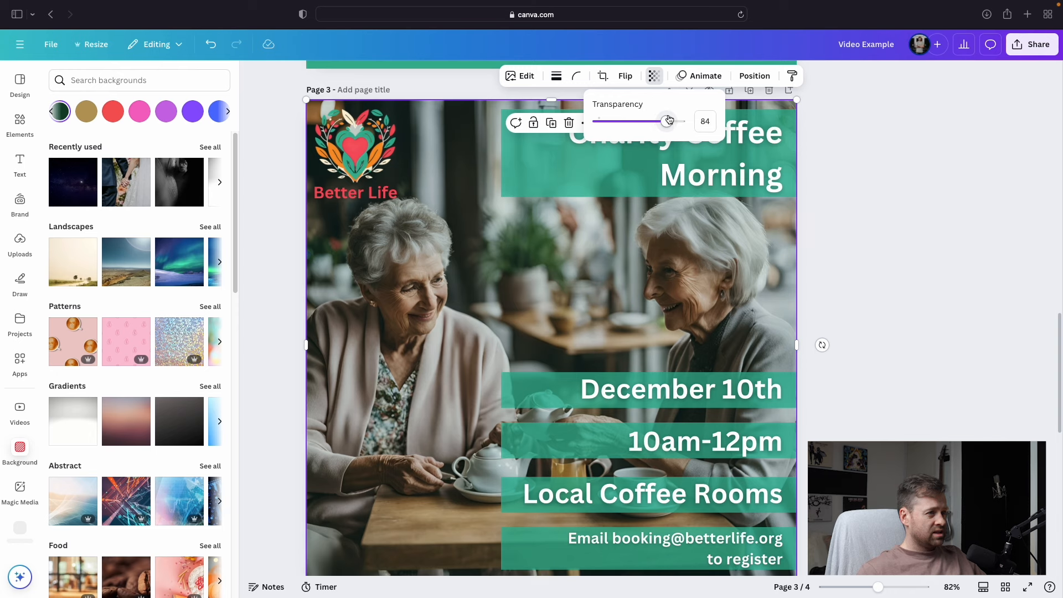
{"action": "left_click", "coordinate": [1050, 351]}
{"action": "left_click", "coordinate": [935, 344]}
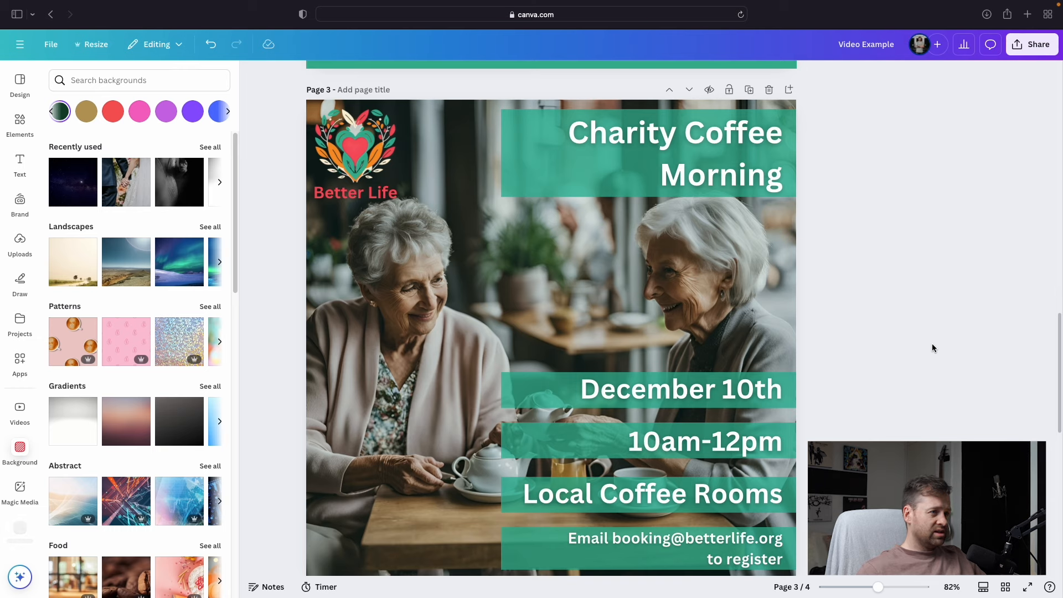
- Search the elements for "fade to transparent gradient" and add the purple fading gradient graphic to page 4
{"action": "scroll", "coordinate": [856, 339], "scroll_direction": "down", "scroll_amount": 1}
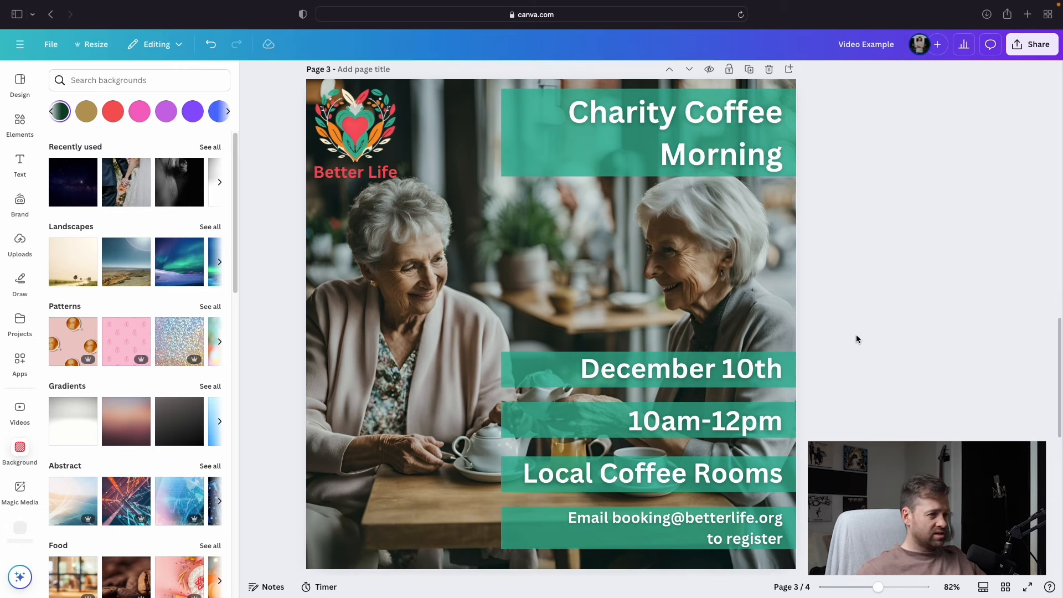
{"action": "scroll", "coordinate": [856, 339], "scroll_direction": "down", "scroll_amount": 1}
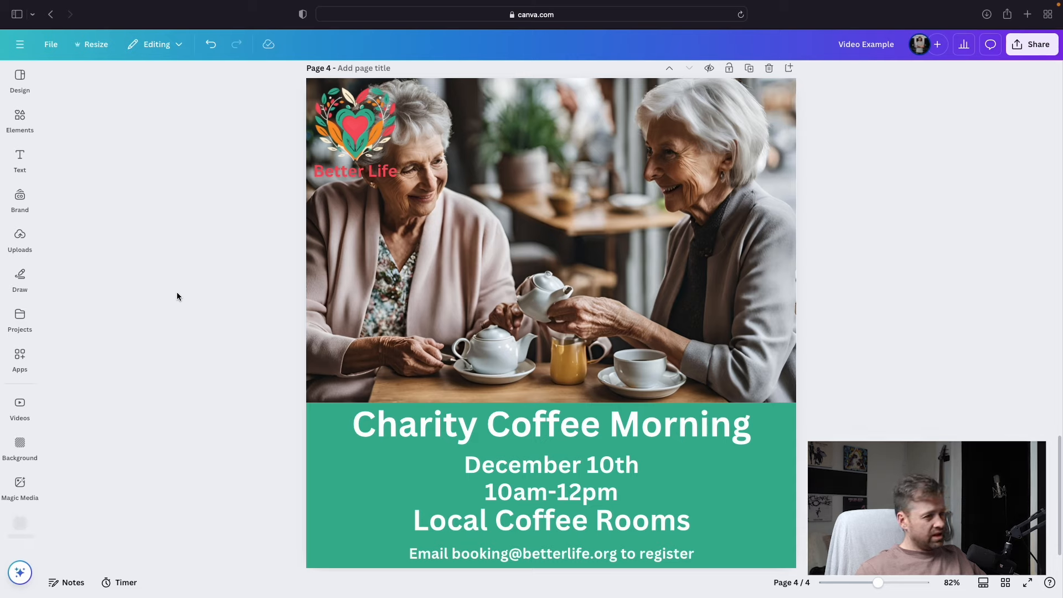
{"action": "left_click", "coordinate": [20, 318]}
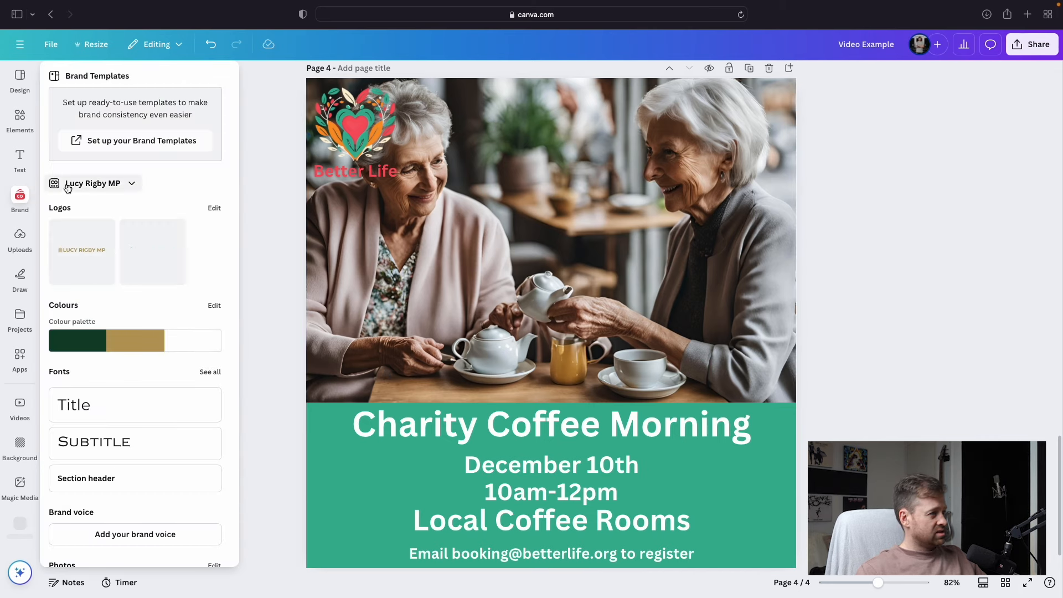
{"action": "mouse_move", "coordinate": [22, 119]}
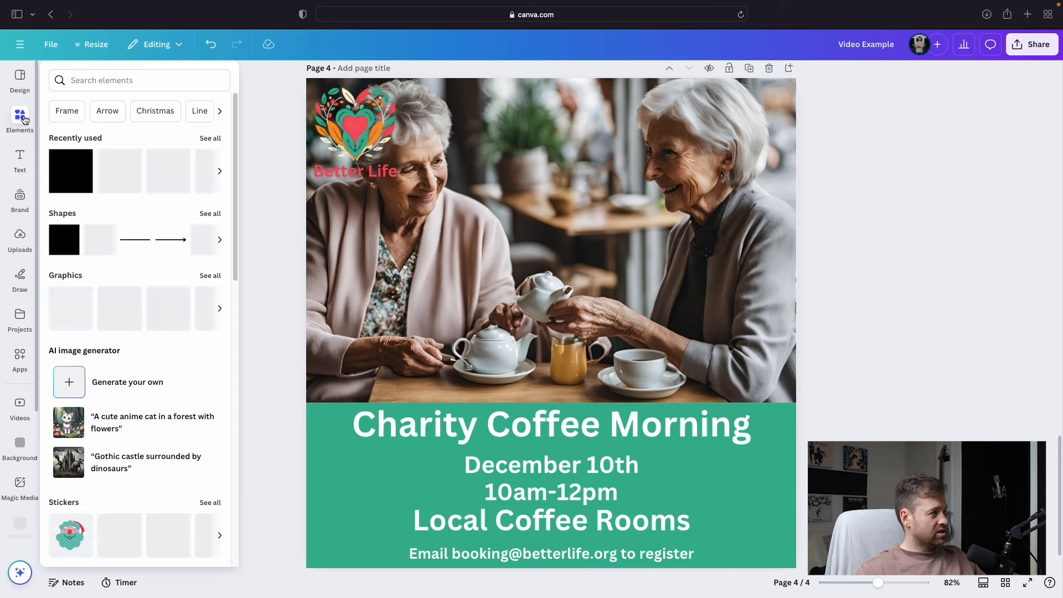
{"action": "left_click", "coordinate": [90, 76]}
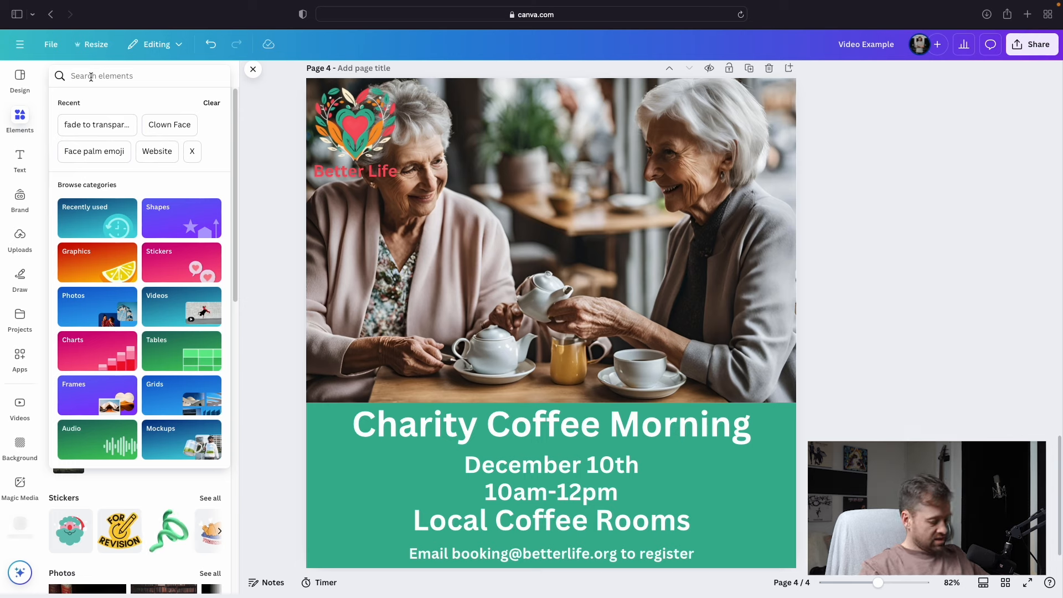
{"action": "type", "text": "f"}
{"action": "type", "text": "a"}
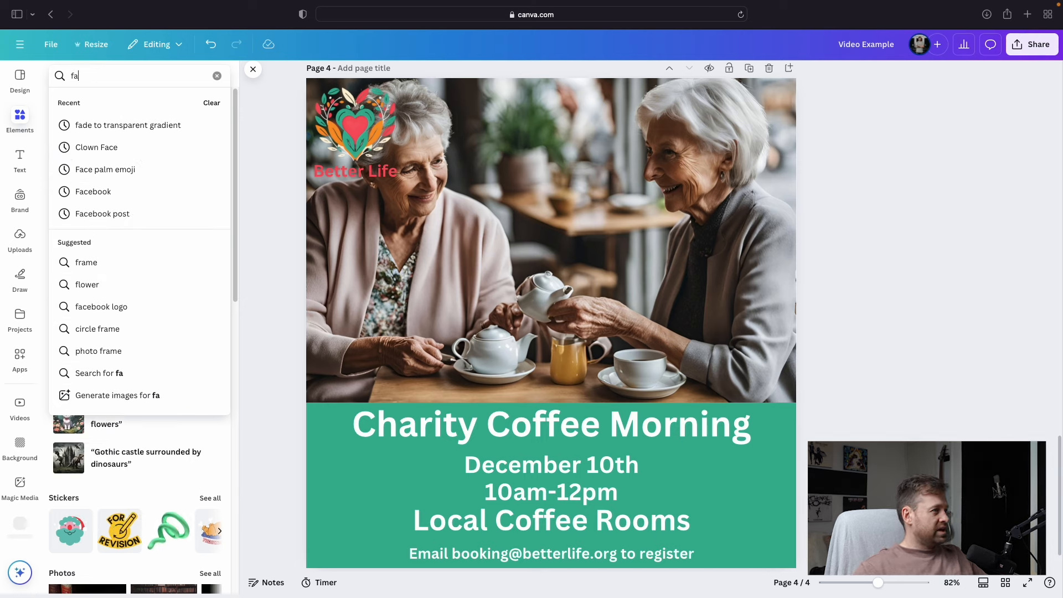
{"action": "type", "text": "de to"}
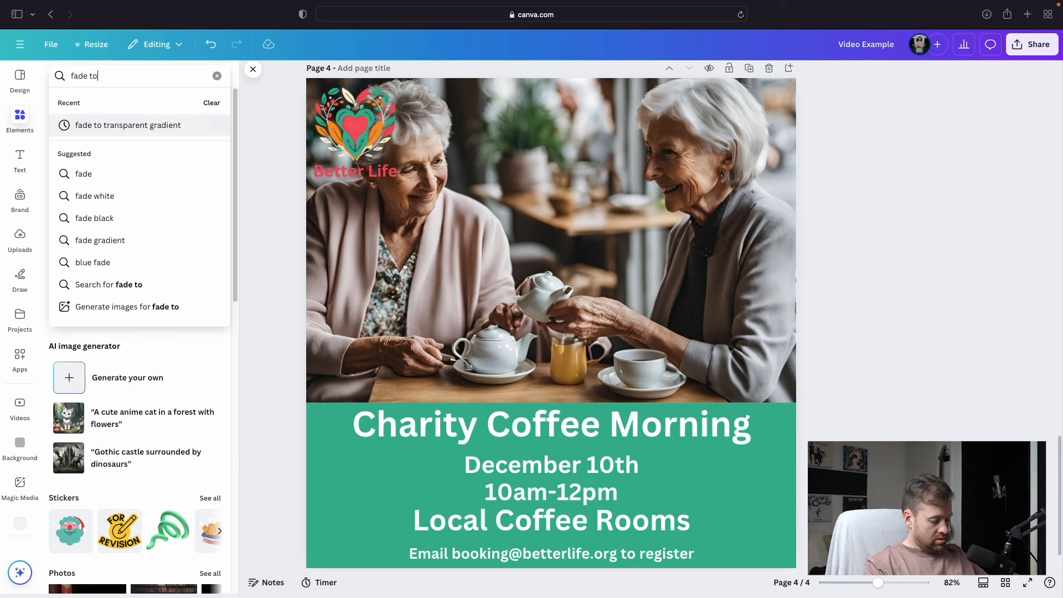
{"action": "type", "text": " transparent"}
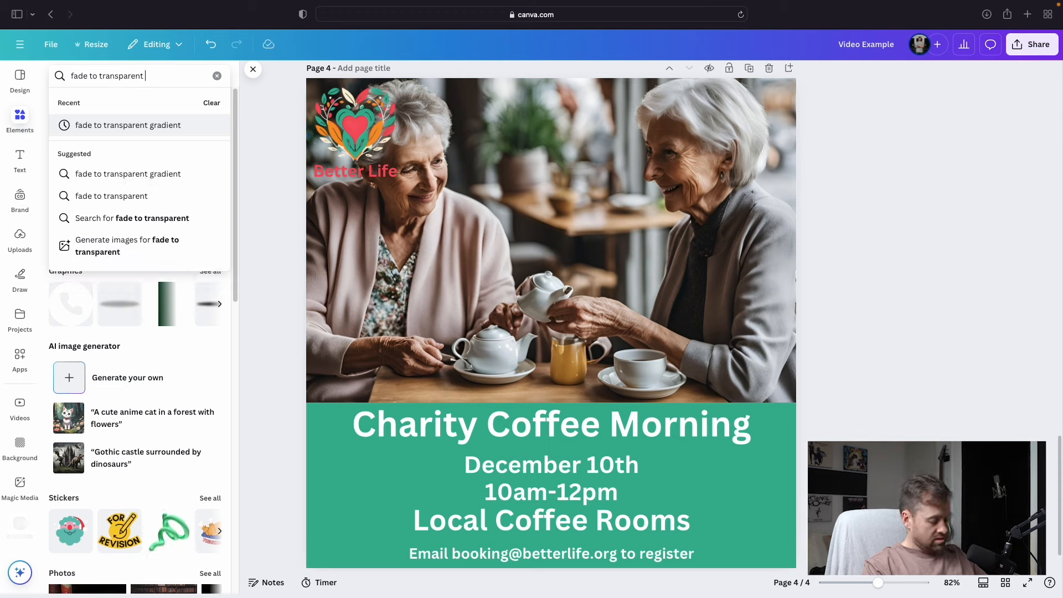
{"action": "type", "text": " gradient"}
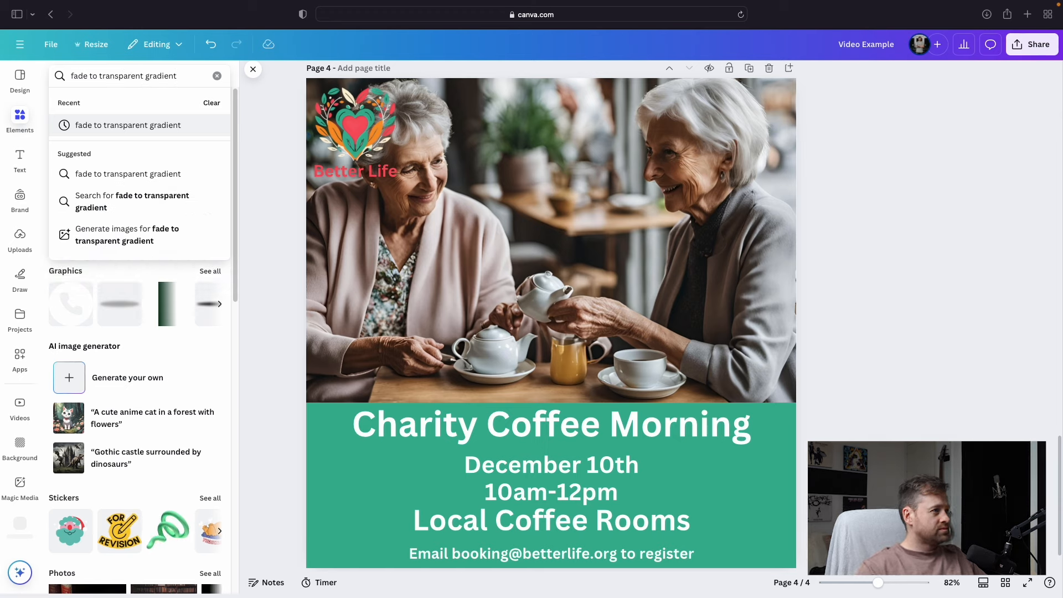
{"action": "left_click", "coordinate": [107, 125]}
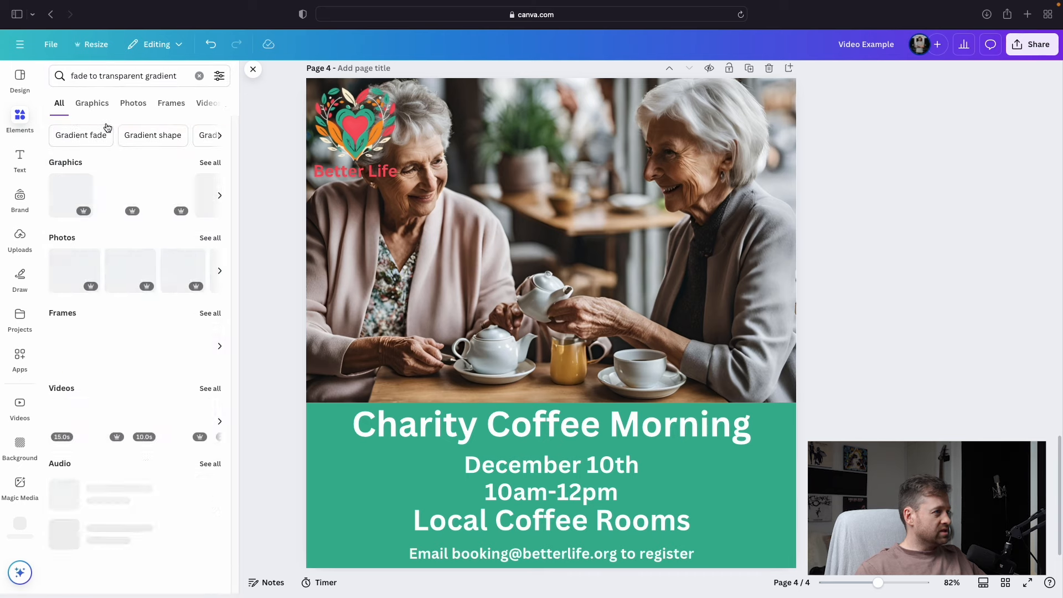
{"action": "left_click", "coordinate": [213, 164]}
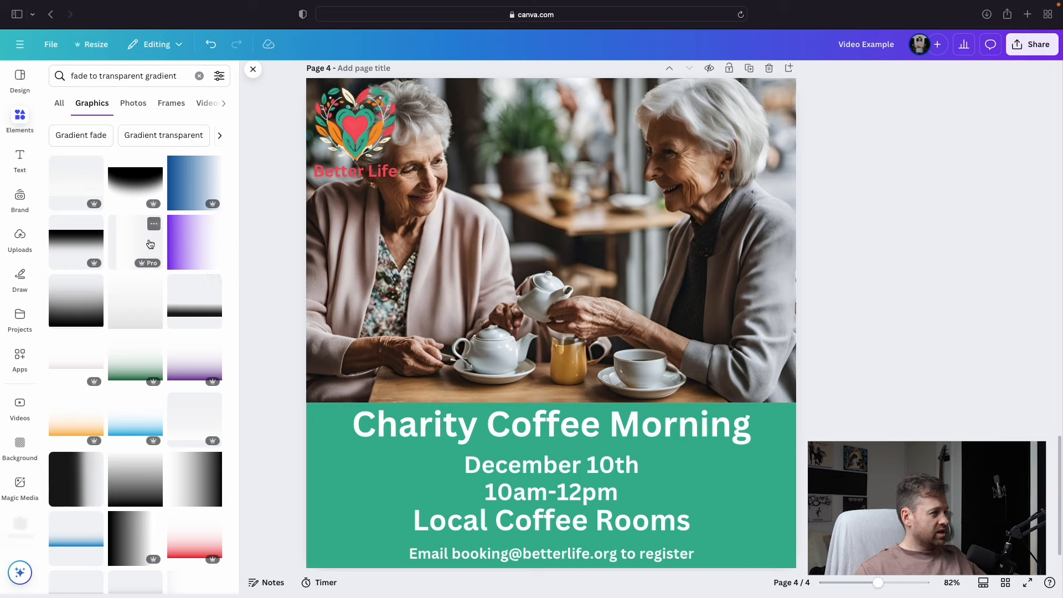
{"action": "left_click", "coordinate": [195, 243]}
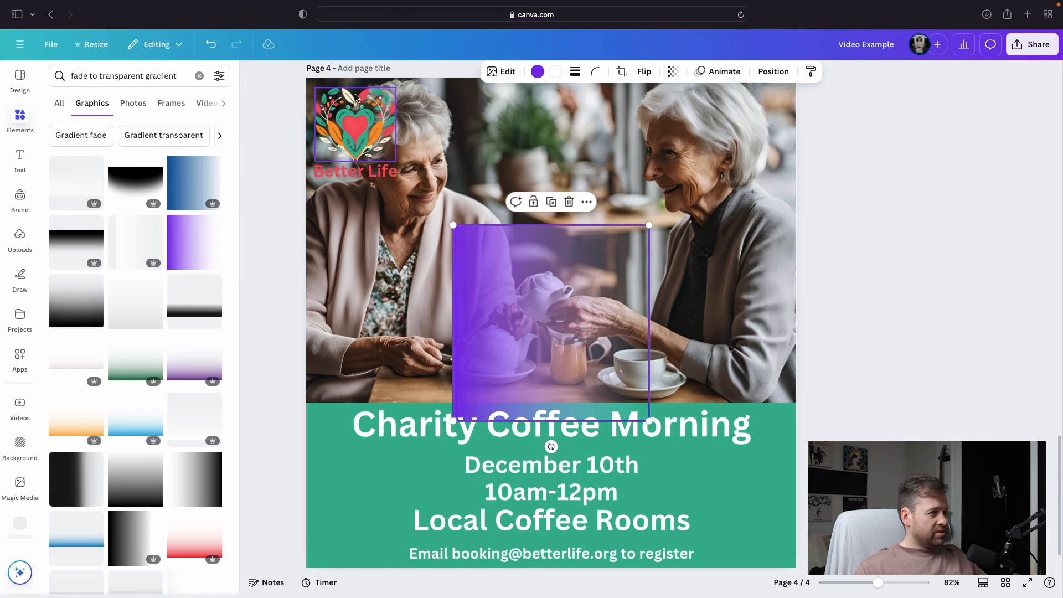
{"action": "left_click", "coordinate": [253, 69]}
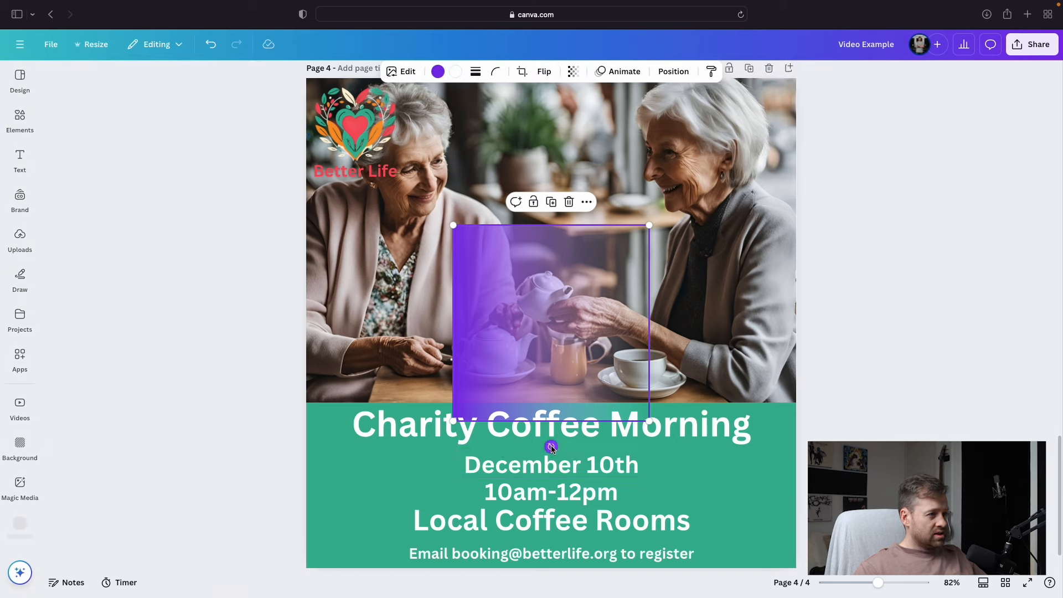
- Rotate the purple gradient on page 4 so its solid side faces down and enlarge it to cover the whole page
{"action": "left_click_drag", "start_coordinate": [551, 448], "coordinate": [648, 324]}
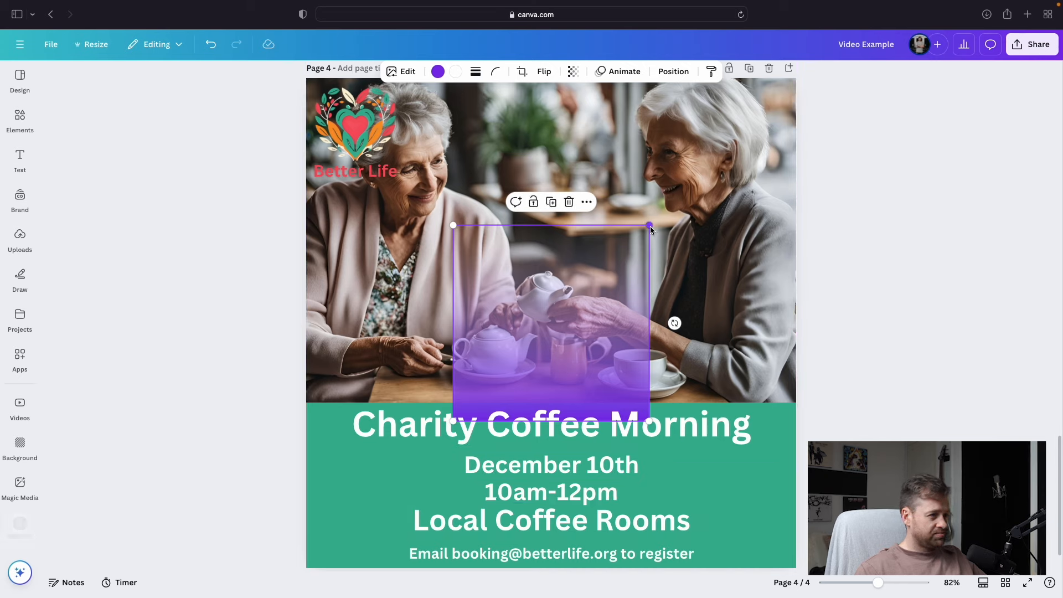
{"action": "left_click_drag", "start_coordinate": [650, 226], "coordinate": [812, 96]}
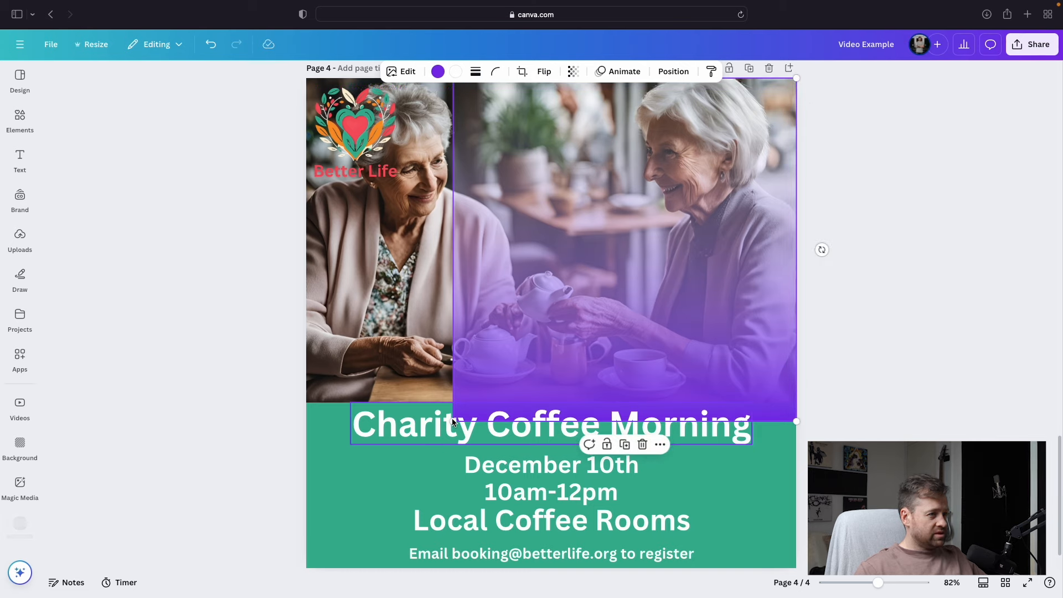
{"action": "left_click_drag", "start_coordinate": [452, 421], "coordinate": [309, 570]}
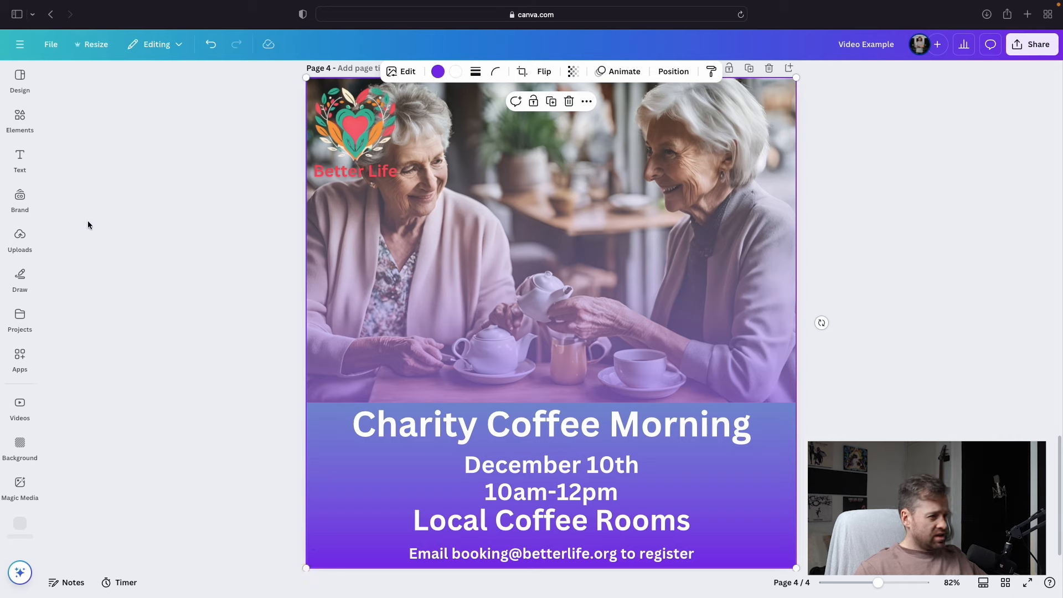
- Recolour the page 4 gradient with the teal green from the document colours
{"action": "mouse_move", "coordinate": [451, 50]}
{"action": "left_click", "coordinate": [438, 72]}
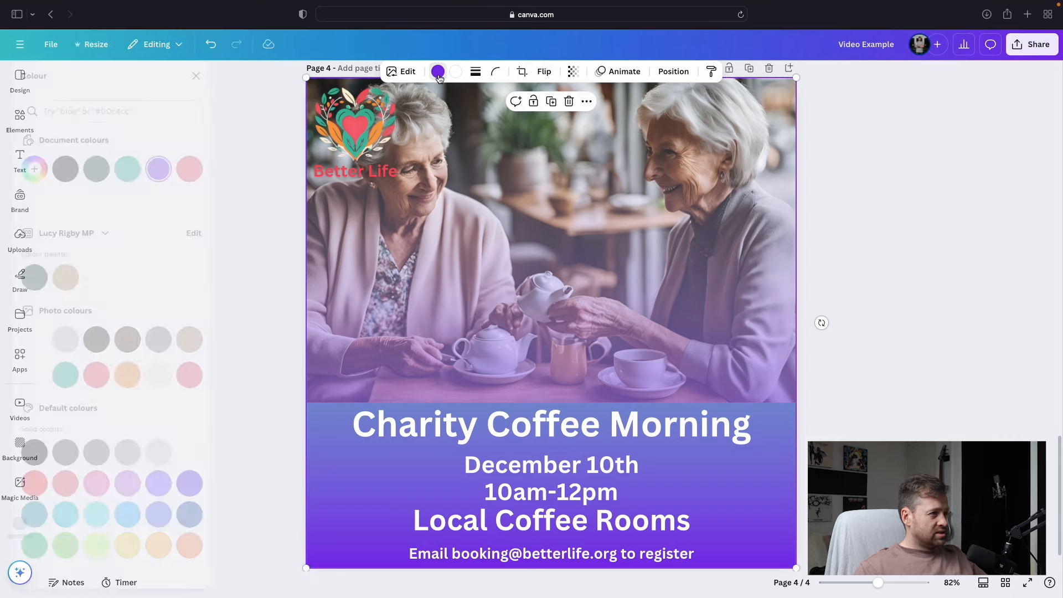
{"action": "left_click", "coordinate": [152, 172]}
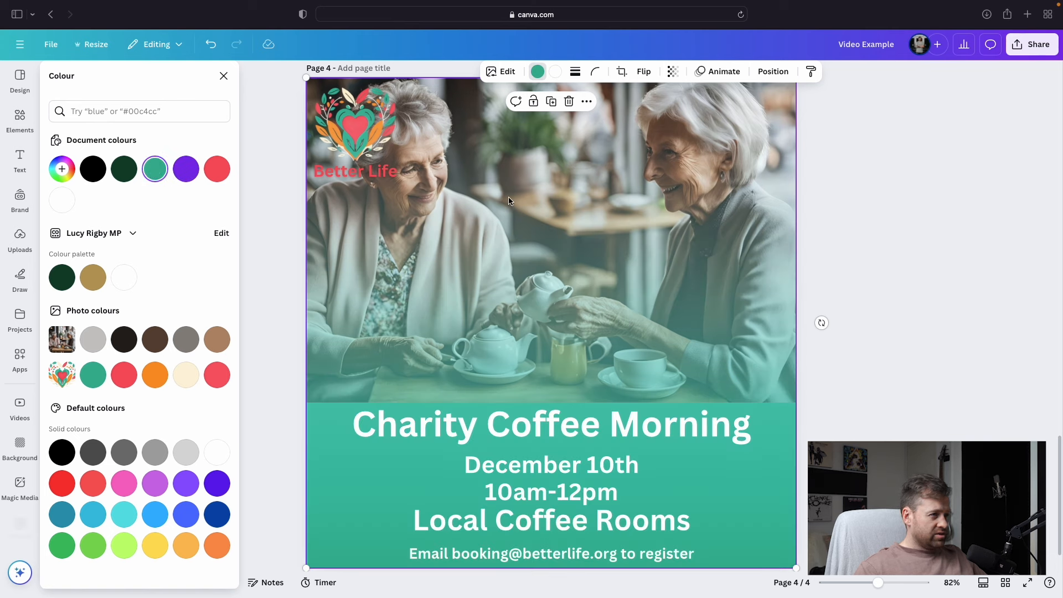
- Duplicate the teal gradient three times to strengthen the fade, shifting the first copy slightly above the original within the page's side edges
{"action": "left_click", "coordinate": [552, 103]}
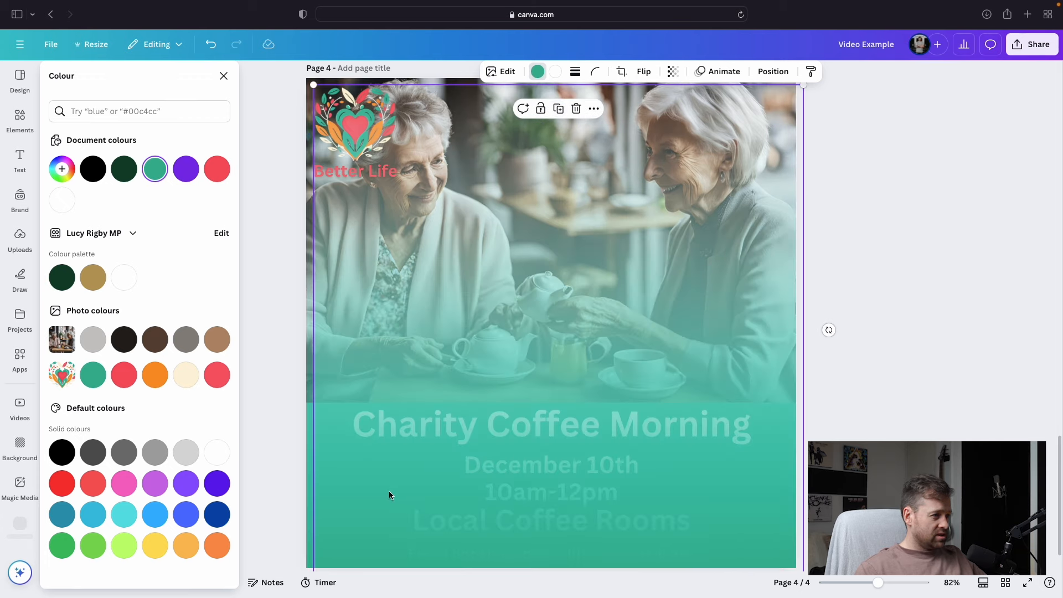
{"action": "left_click_drag", "start_coordinate": [389, 490], "coordinate": [384, 477]}
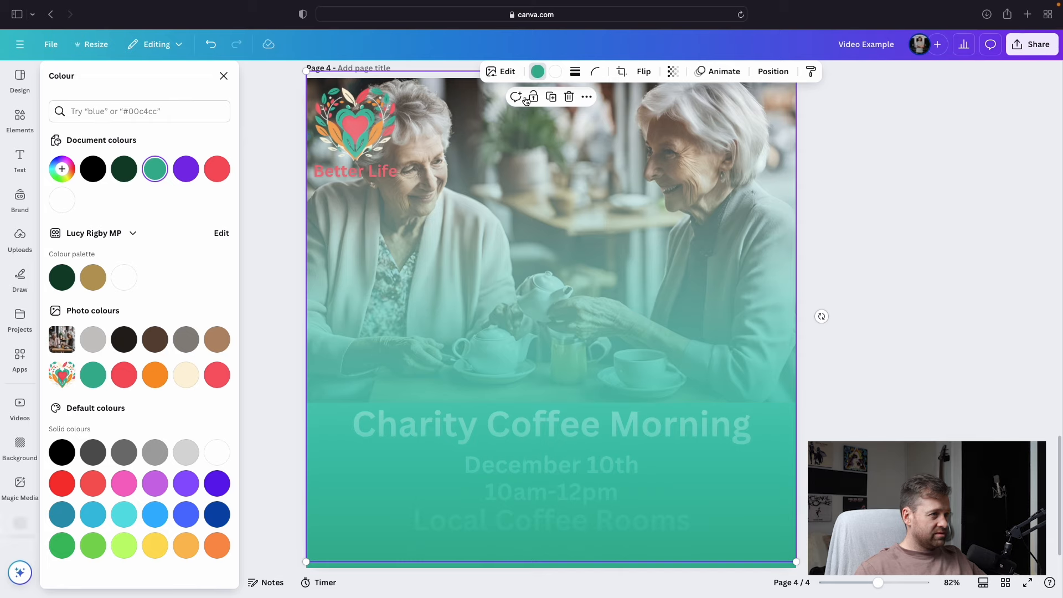
{"action": "left_click", "coordinate": [551, 96]}
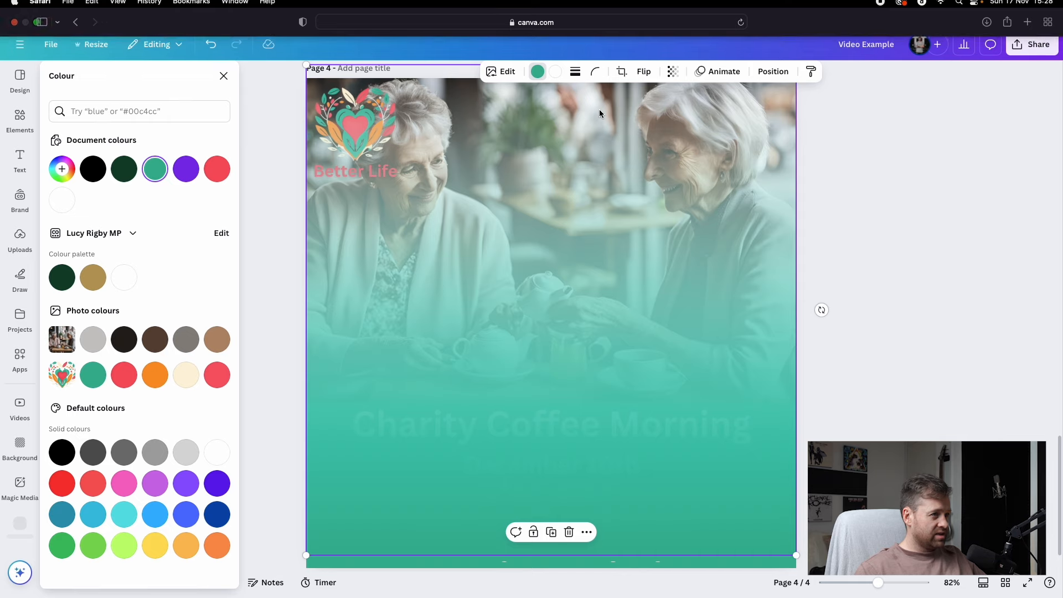
{"action": "left_click", "coordinate": [551, 533]}
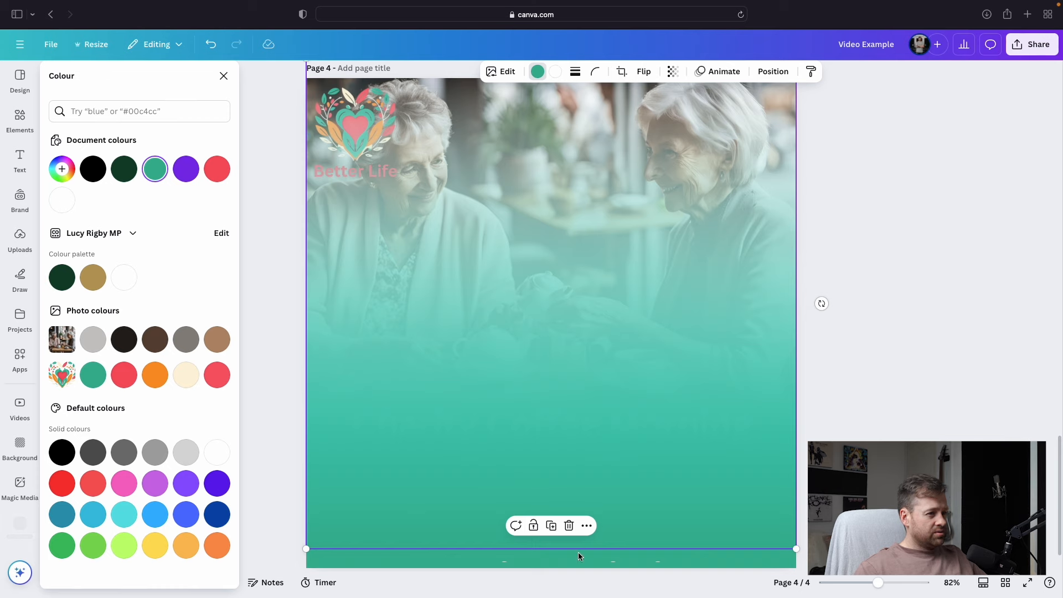
- Move the original gradient's layer on page 4 directly beneath its three copies, above the email text layer
{"action": "left_click", "coordinate": [588, 530]}
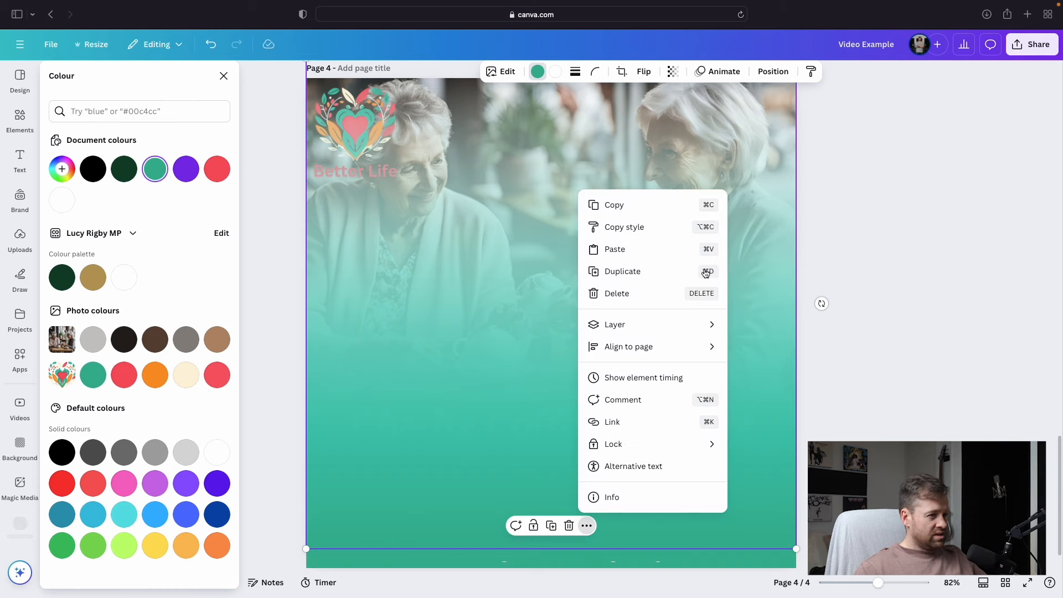
{"action": "mouse_move", "coordinate": [649, 328]}
{"action": "left_click", "coordinate": [773, 71]}
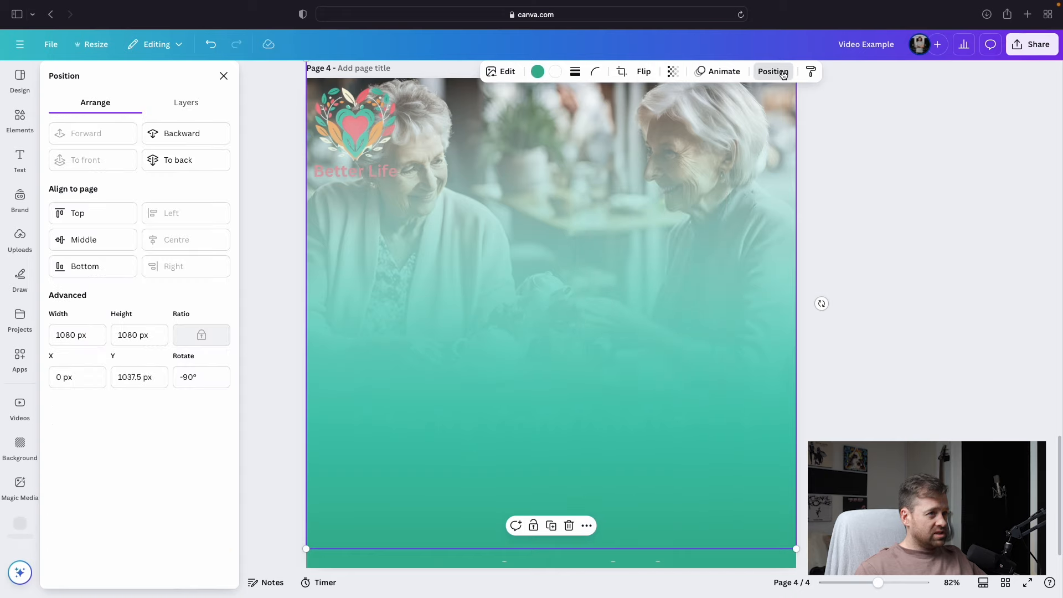
{"action": "left_click", "coordinate": [773, 70]}
{"action": "left_click", "coordinate": [191, 103]}
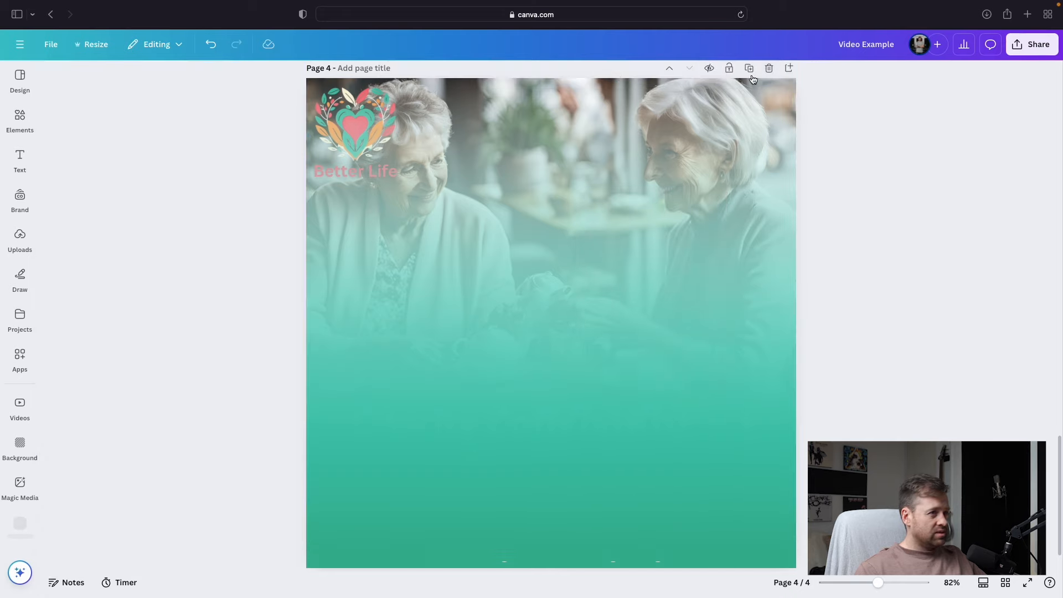
{"action": "left_click", "coordinate": [695, 525]}
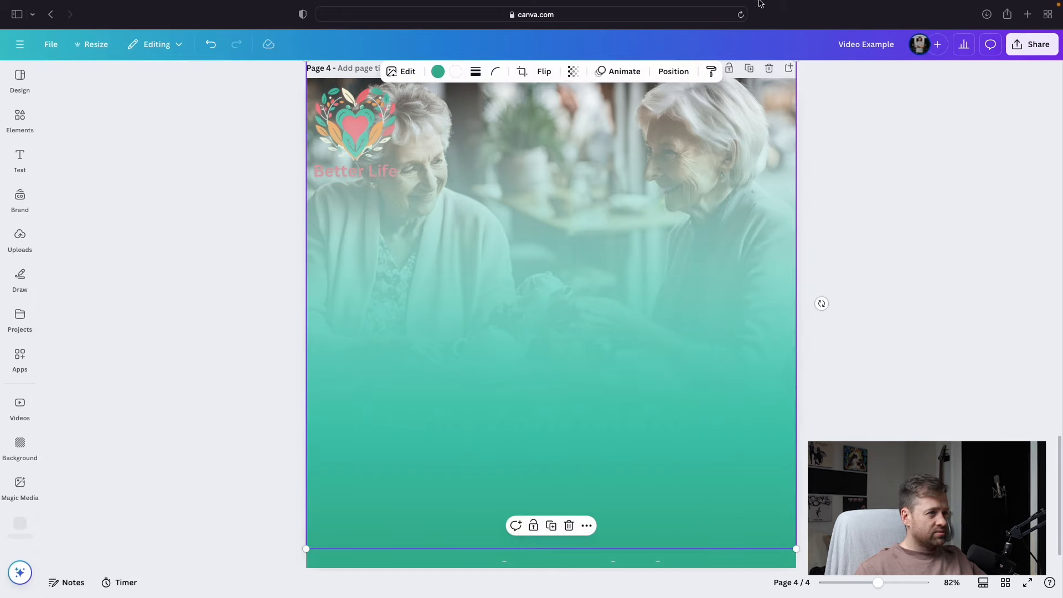
{"action": "left_click", "coordinate": [673, 71]}
{"action": "left_click", "coordinate": [193, 110]}
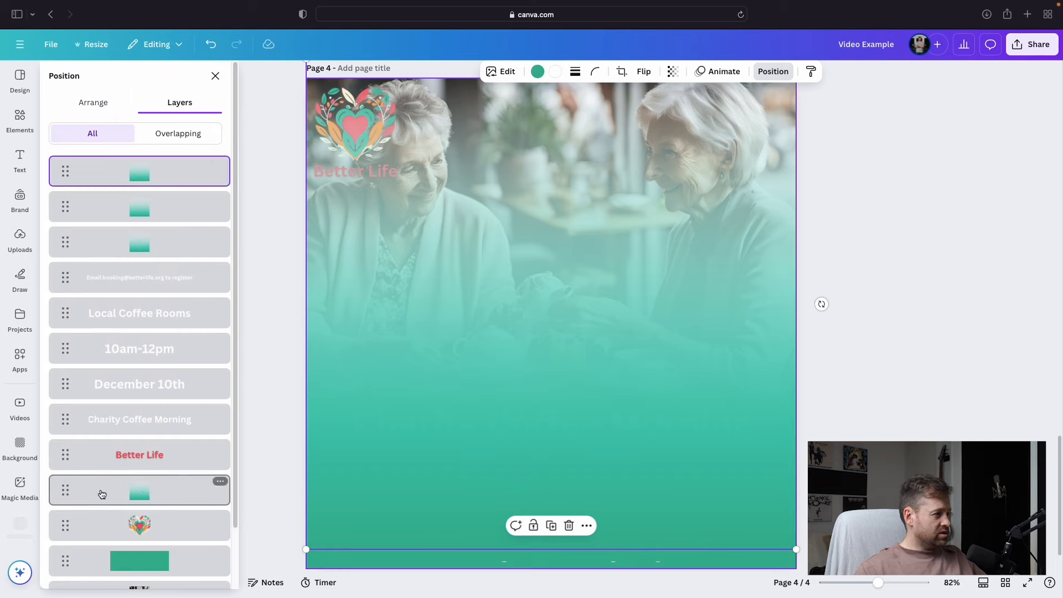
{"action": "left_click", "coordinate": [72, 499]}
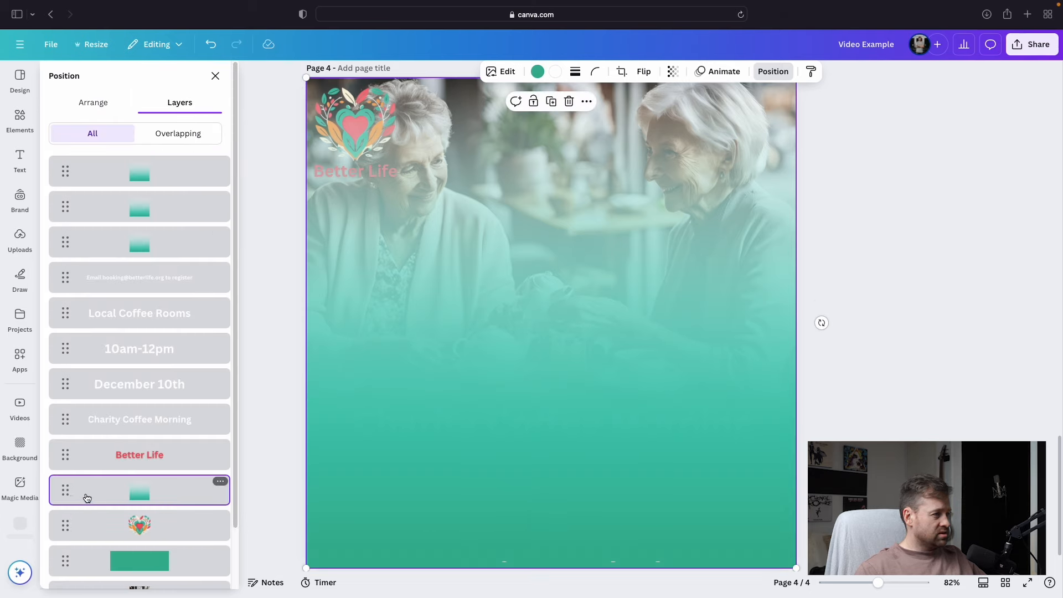
{"action": "left_click_drag", "start_coordinate": [81, 499], "coordinate": [71, 275]}
{"action": "left_click", "coordinate": [215, 76]}
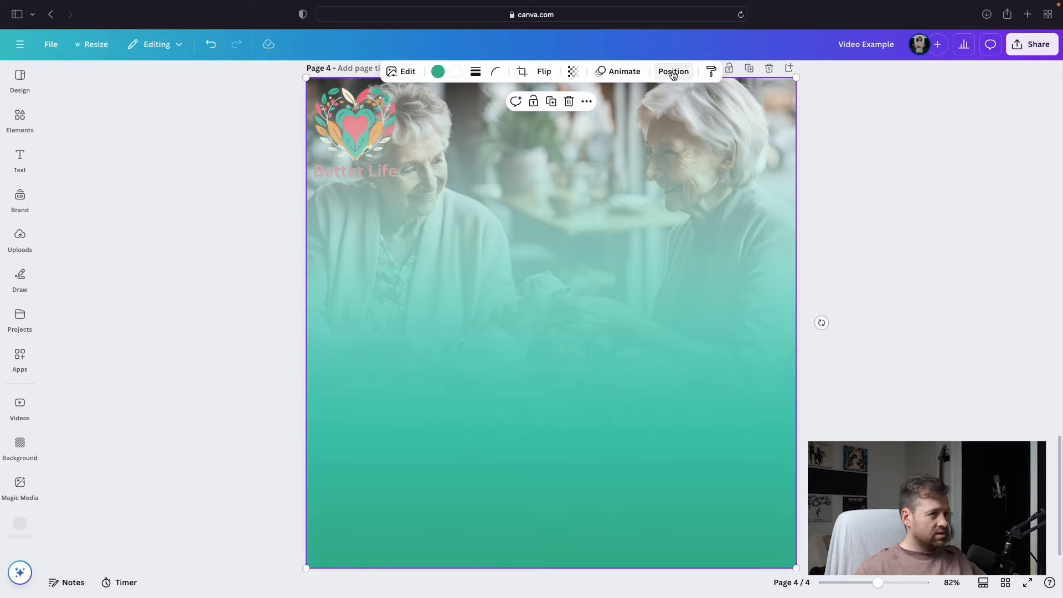
- Select all four gradient layers on page 4 and group them
{"action": "left_click", "coordinate": [674, 71]}
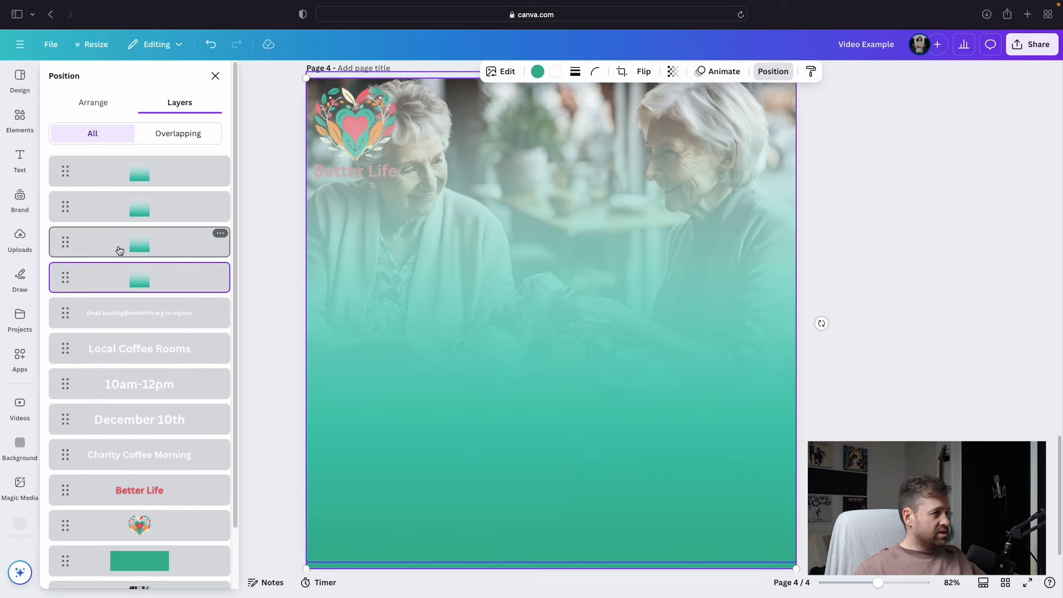
{"action": "left_click", "coordinate": [118, 246], "text": "shift"}
{"action": "left_click", "coordinate": [119, 209], "text": "shift"}
{"action": "left_click", "coordinate": [121, 176], "text": "shift"}
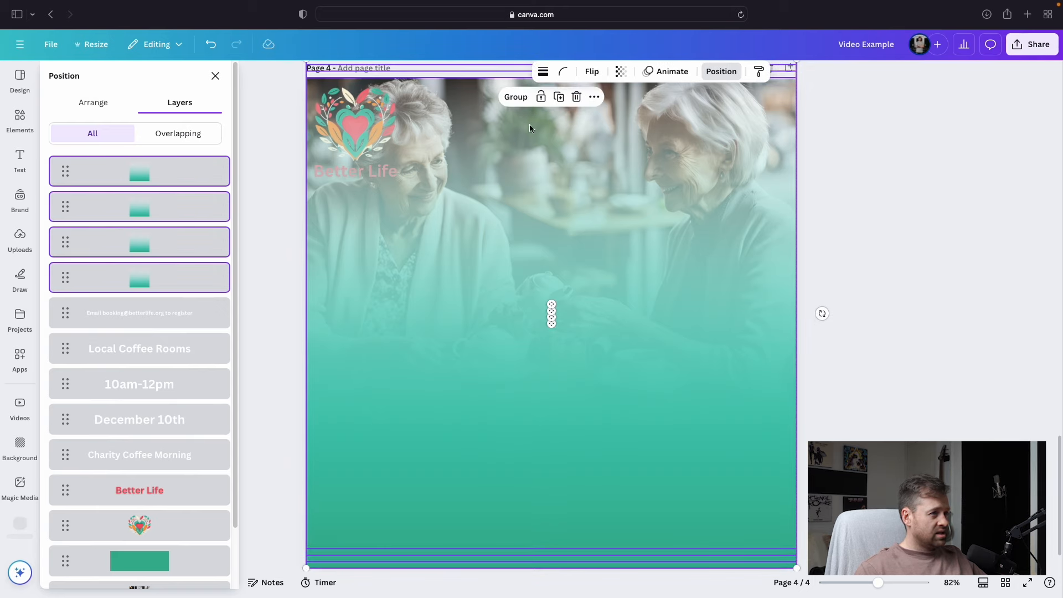
{"action": "scroll", "coordinate": [652, 327], "scroll_direction": "up", "scroll_amount": 1}
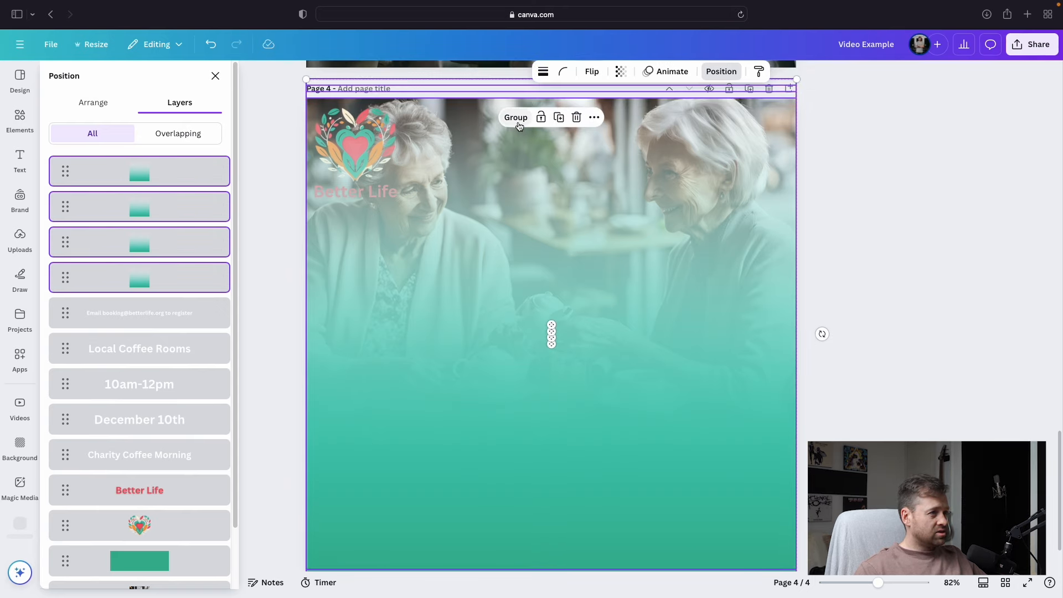
{"action": "left_click", "coordinate": [518, 119]}
- Make the green rectangle behind the page 4 text partly transparent
{"action": "scroll", "coordinate": [467, 462], "scroll_direction": "down", "scroll_amount": 2}
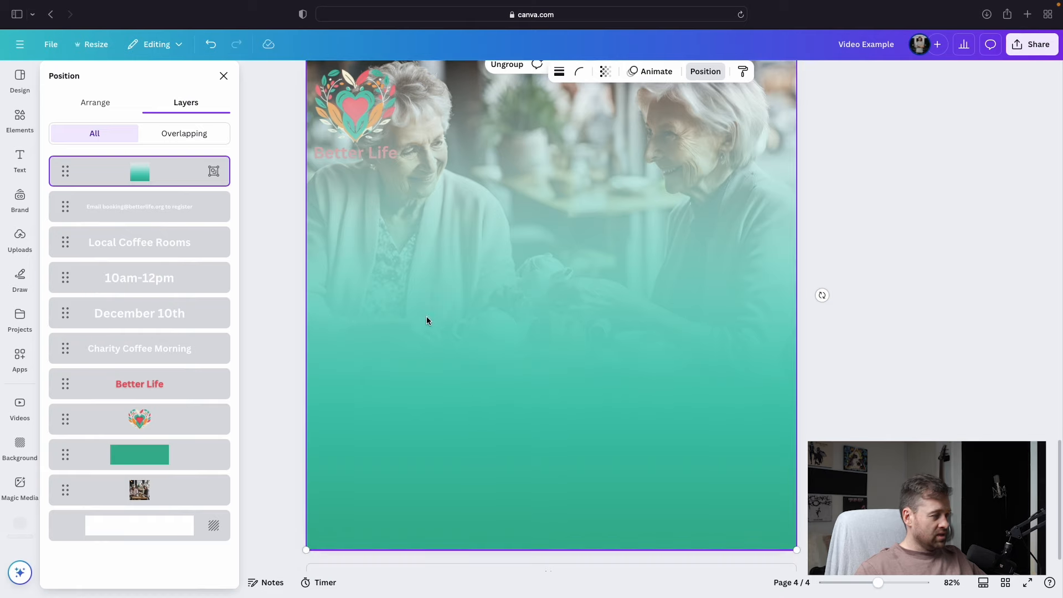
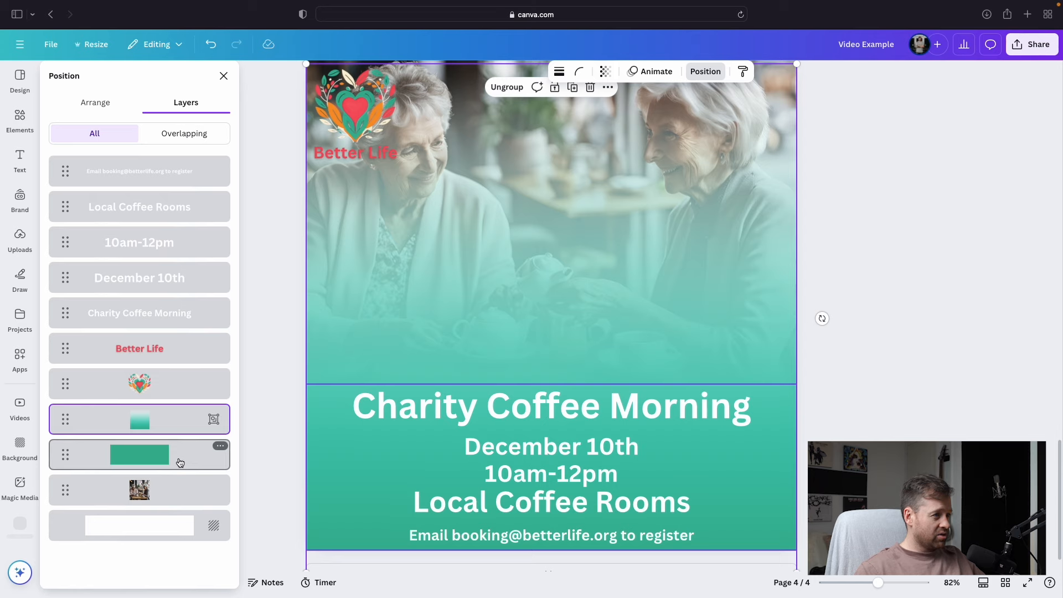
{"action": "left_click", "coordinate": [180, 463]}
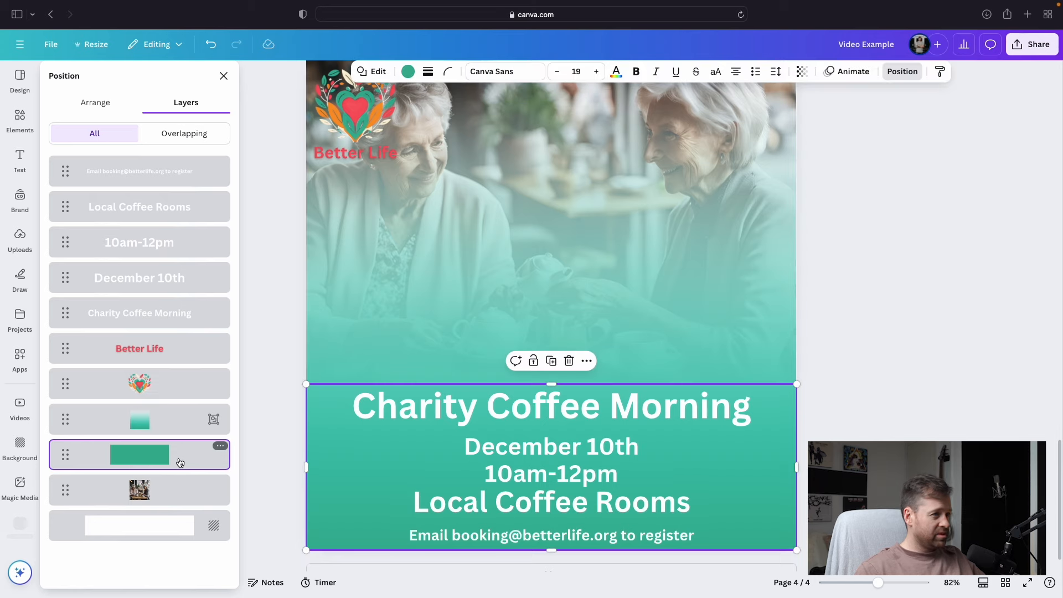
{"action": "left_click", "coordinate": [801, 71]}
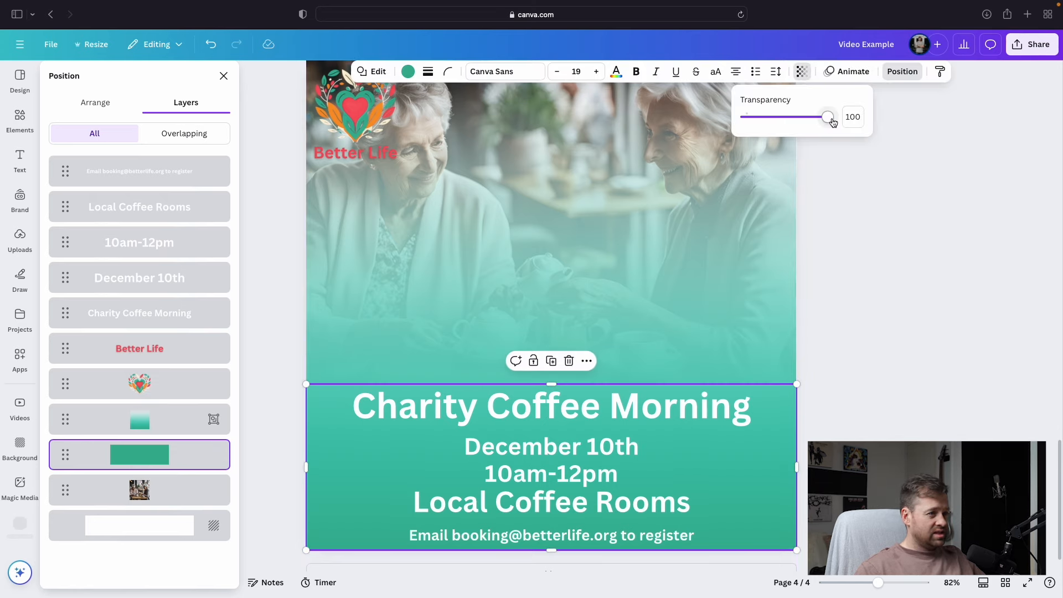
{"action": "left_click_drag", "start_coordinate": [832, 120], "coordinate": [798, 118]}
{"action": "left_click", "coordinate": [855, 301]}
{"action": "left_click", "coordinate": [902, 299]}
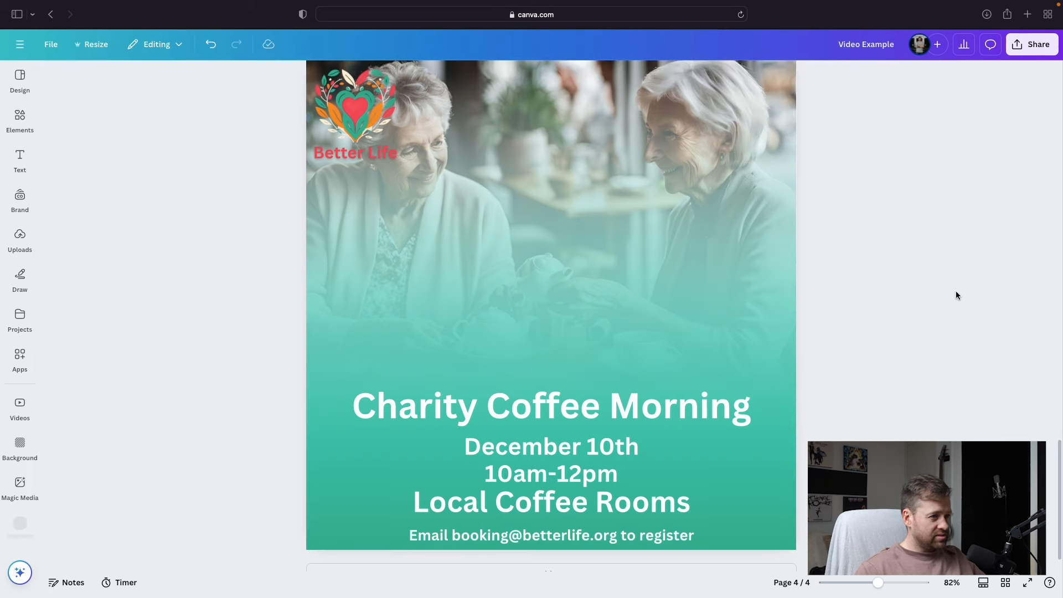
- Set the page 4 background to the dark green colour
{"action": "left_click", "coordinate": [20, 447]}
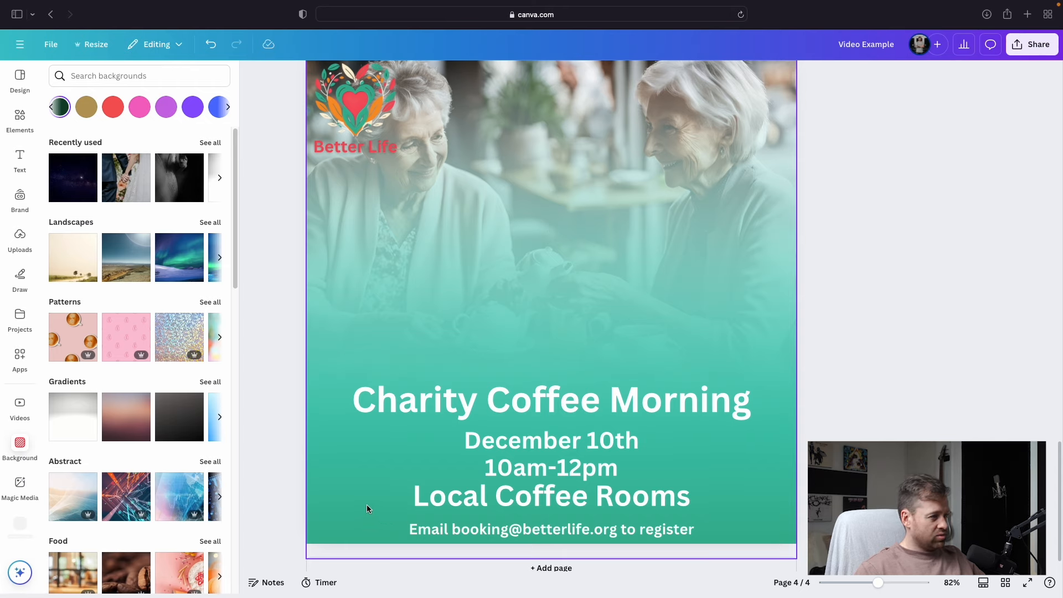
{"action": "scroll", "coordinate": [659, 258], "scroll_direction": "up", "scroll_amount": 2}
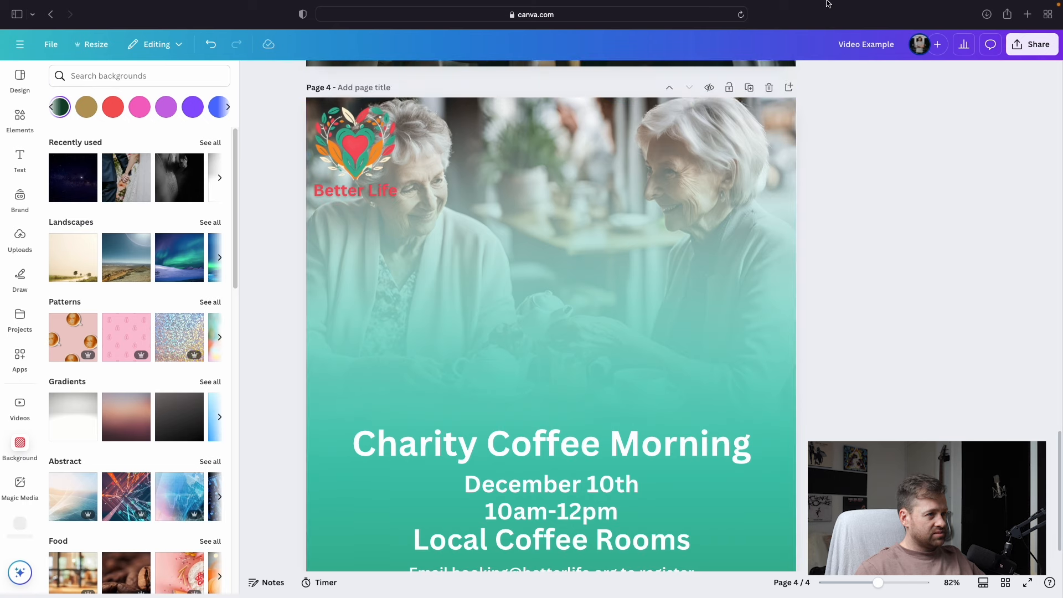
- Move the page 4 green rectangle down slightly so it extends past the page's bottom edge, undoing any accidental shift of the gradient
{"action": "left_click", "coordinate": [703, 271]}
{"action": "left_click", "coordinate": [773, 71]}
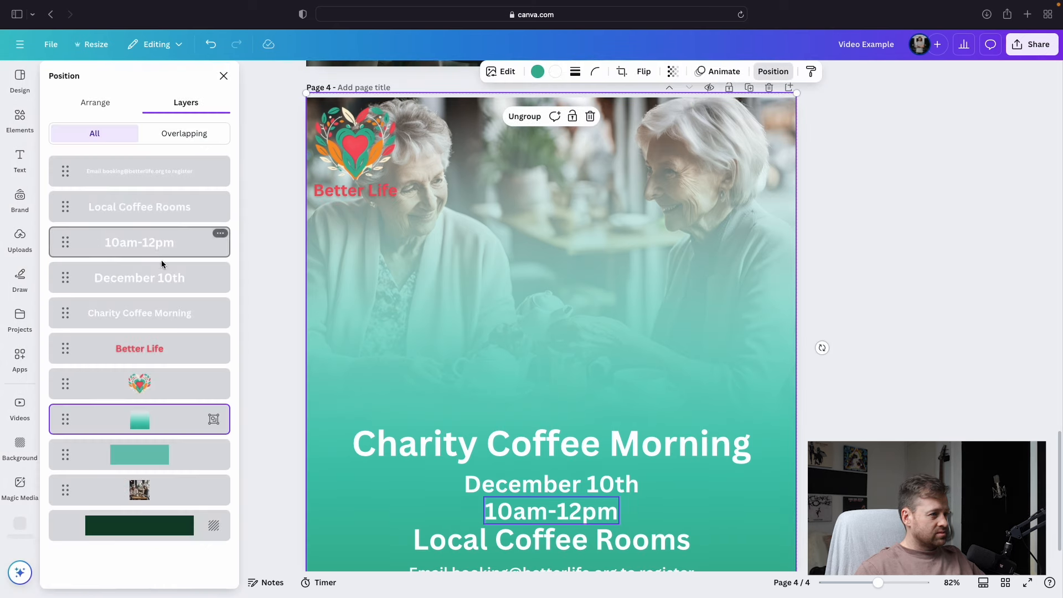
{"action": "left_click", "coordinate": [155, 454]}
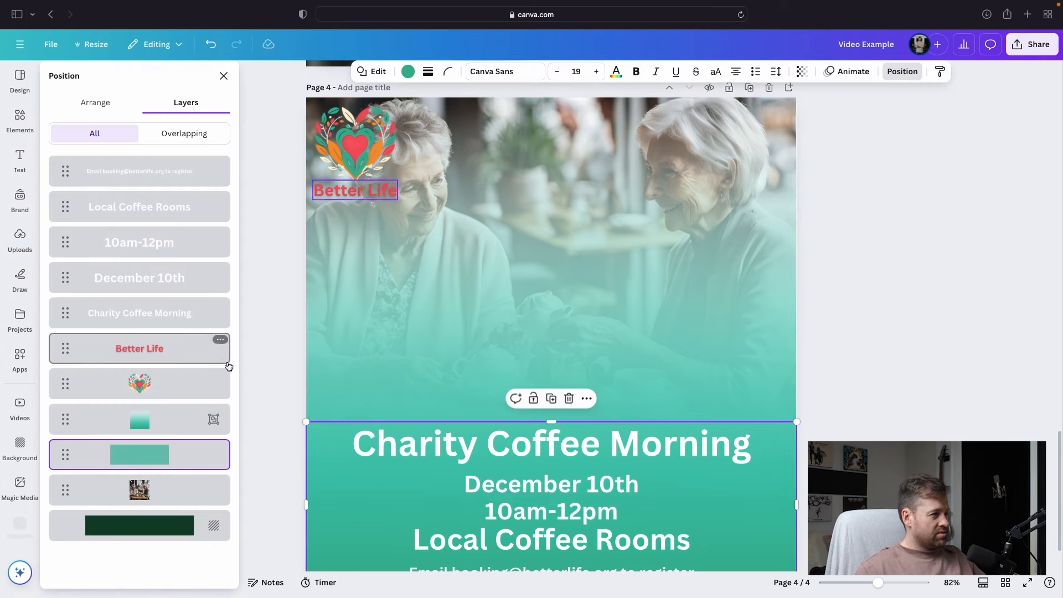
{"action": "scroll", "coordinate": [317, 442], "scroll_direction": "down", "scroll_amount": 2}
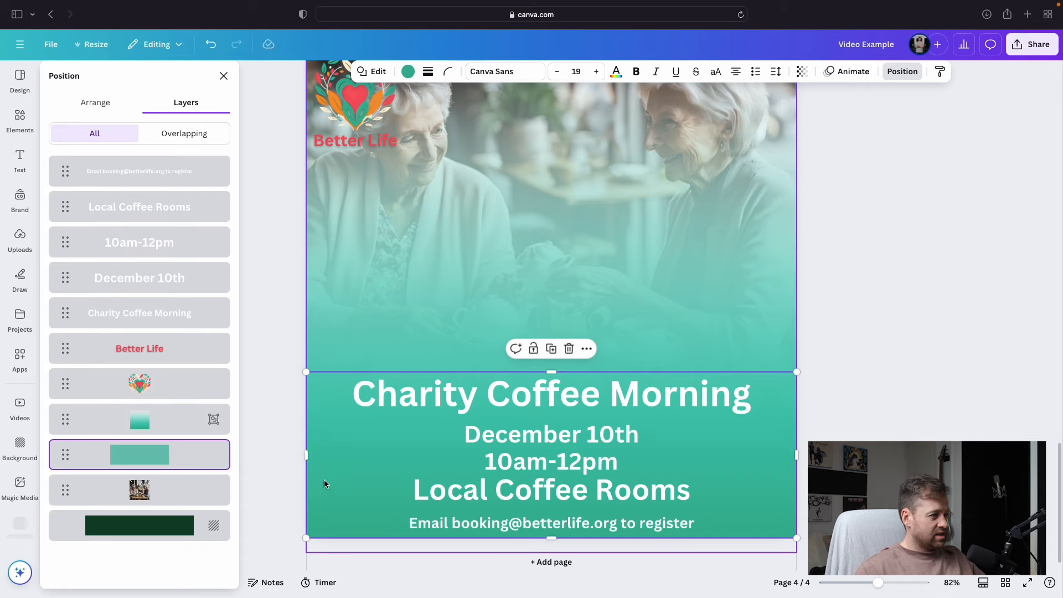
{"action": "left_click_drag", "start_coordinate": [356, 457], "coordinate": [353, 487]}
{"action": "left_click", "coordinate": [354, 483]}
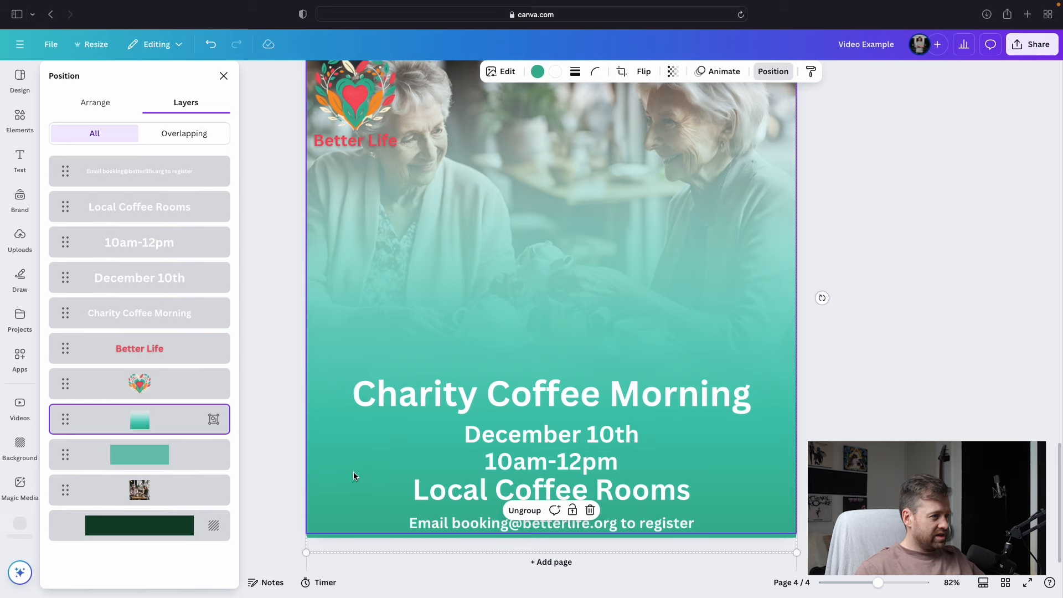
{"action": "key", "text": "super+z"}
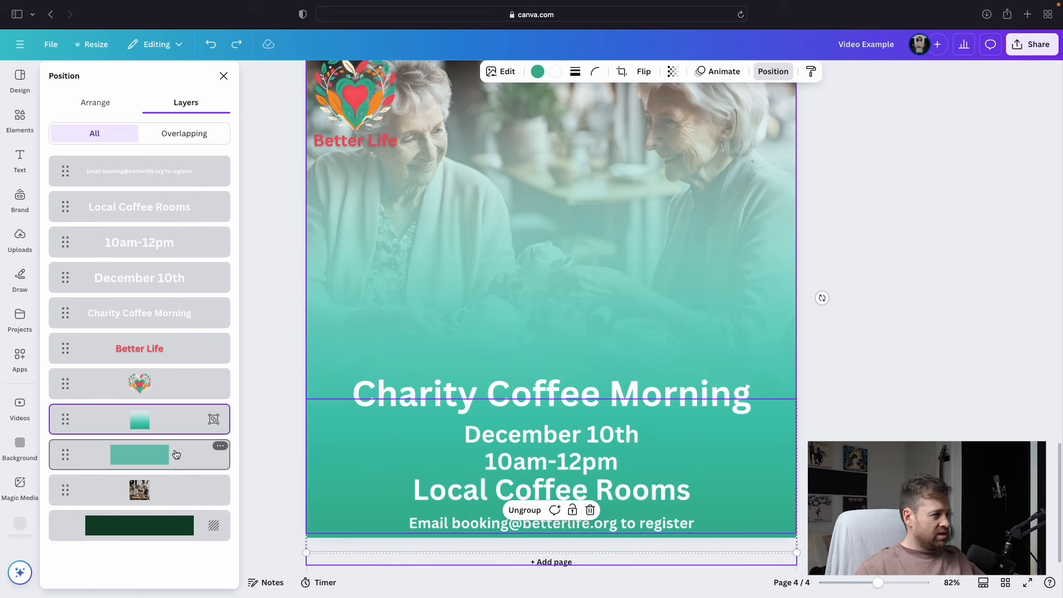
- Shift the page 4 gradient group down so its upper edge sits slightly below the top of the photo
{"action": "left_click", "coordinate": [152, 422]}
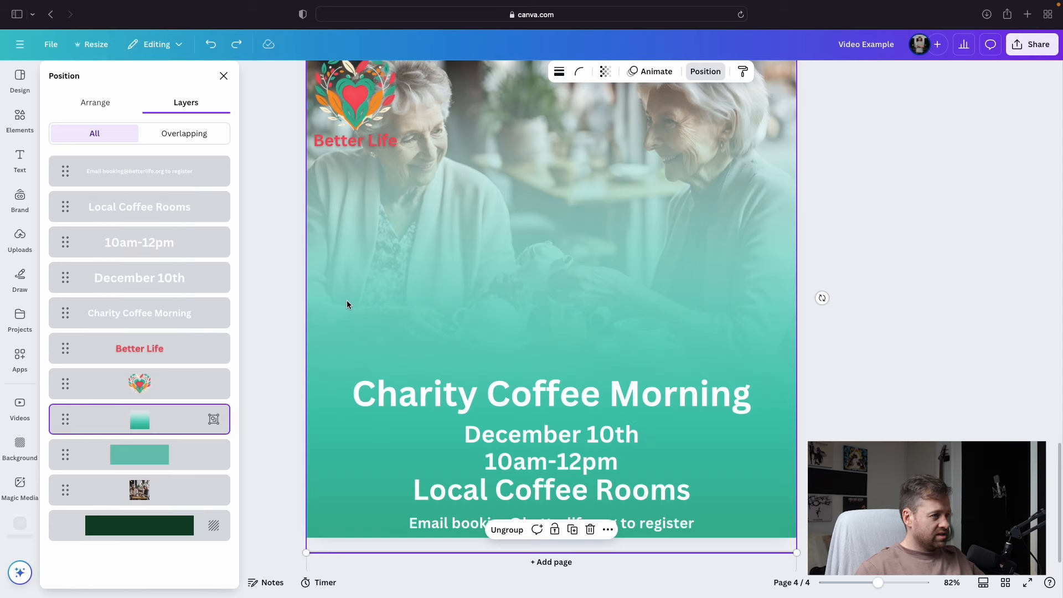
{"action": "left_click_drag", "start_coordinate": [344, 284], "coordinate": [345, 309]}
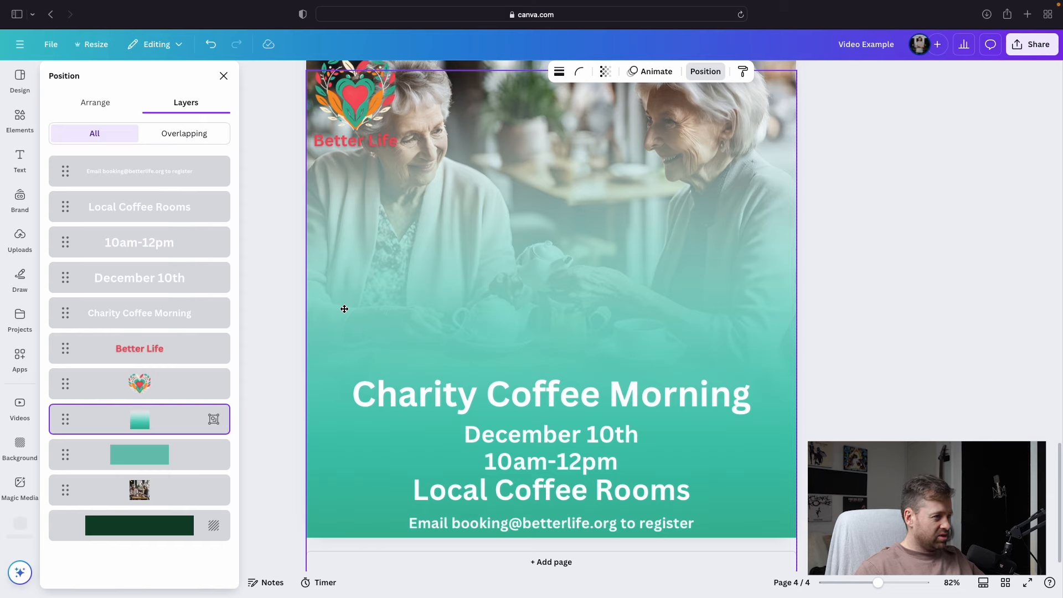
{"action": "left_click_drag", "start_coordinate": [344, 309], "coordinate": [344, 311]}
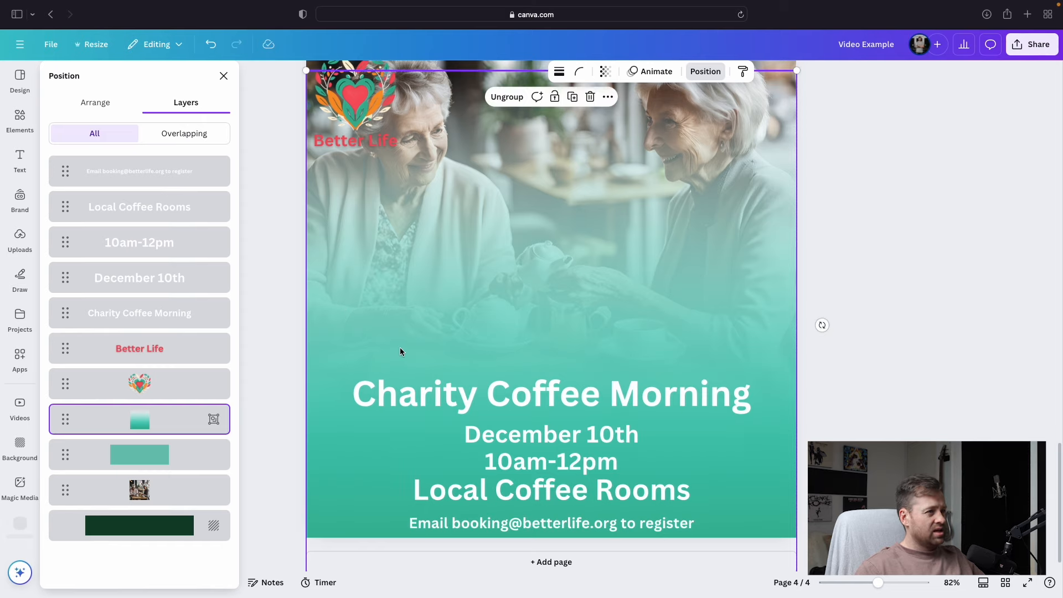
- Apply the Lift effect at intensity 50 to the title, date, time, venue and email text lines on page 4
{"action": "scroll", "coordinate": [400, 349], "scroll_direction": "up", "scroll_amount": 2}
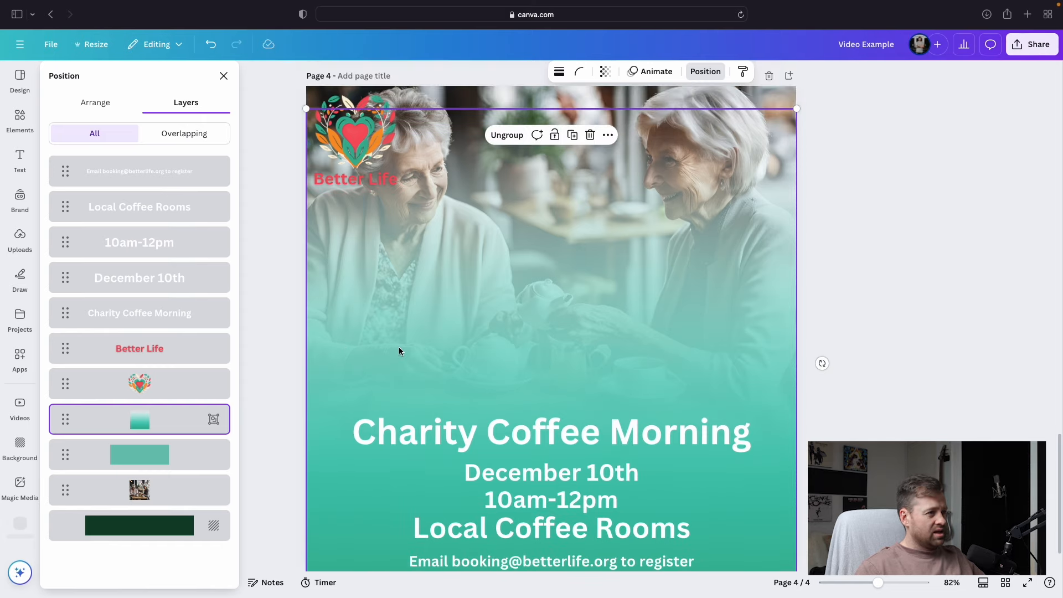
{"action": "left_click", "coordinate": [667, 442]}
{"action": "left_click", "coordinate": [548, 473], "text": "shift"}
{"action": "left_click", "coordinate": [549, 500], "text": "shift"}
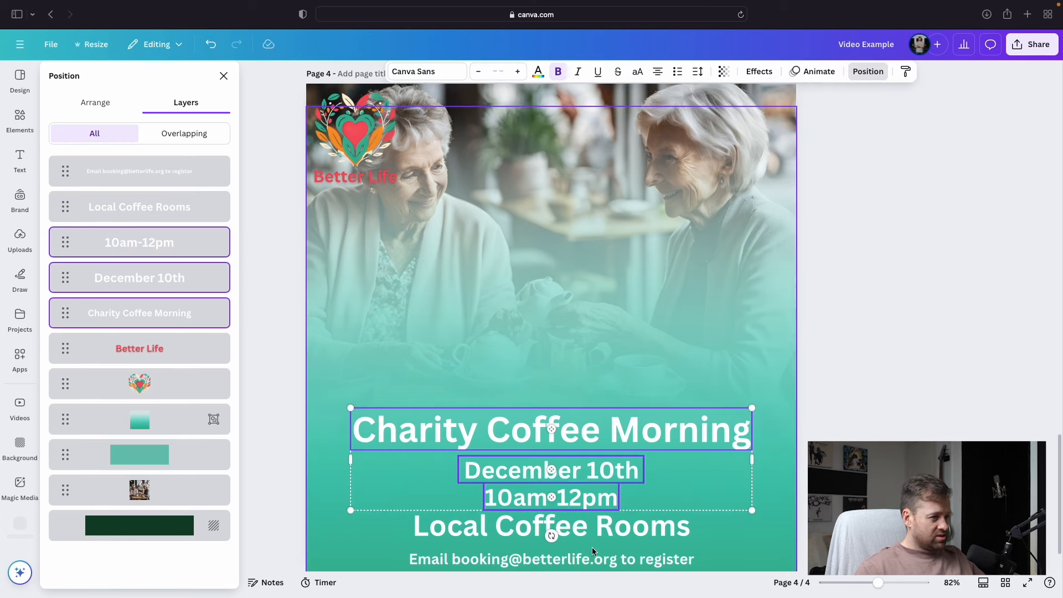
{"action": "left_click", "coordinate": [590, 533], "text": "shift"}
{"action": "left_click", "coordinate": [590, 559], "text": "shift"}
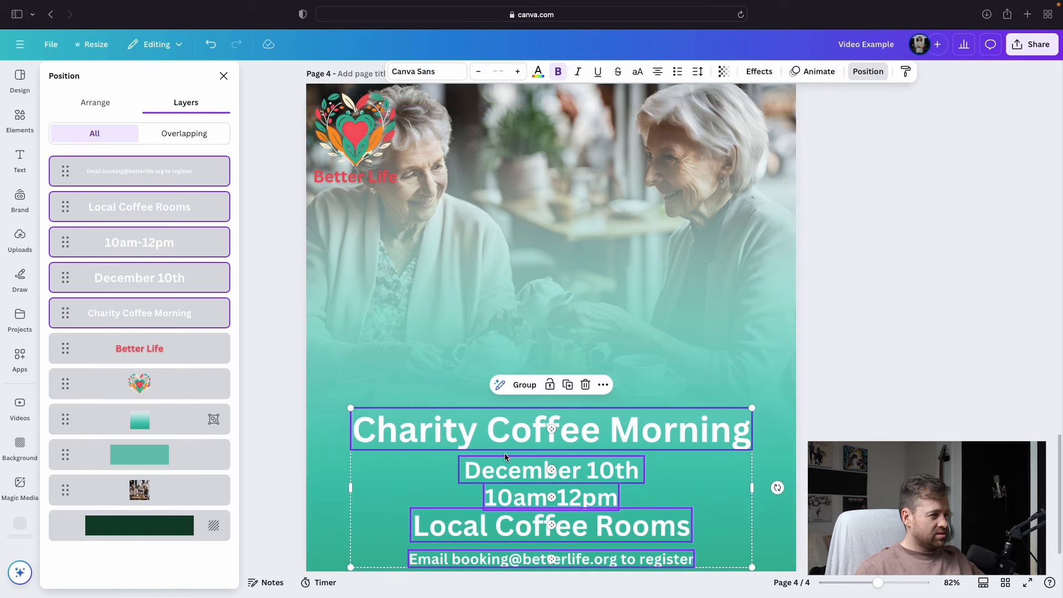
{"action": "left_click", "coordinate": [759, 72]}
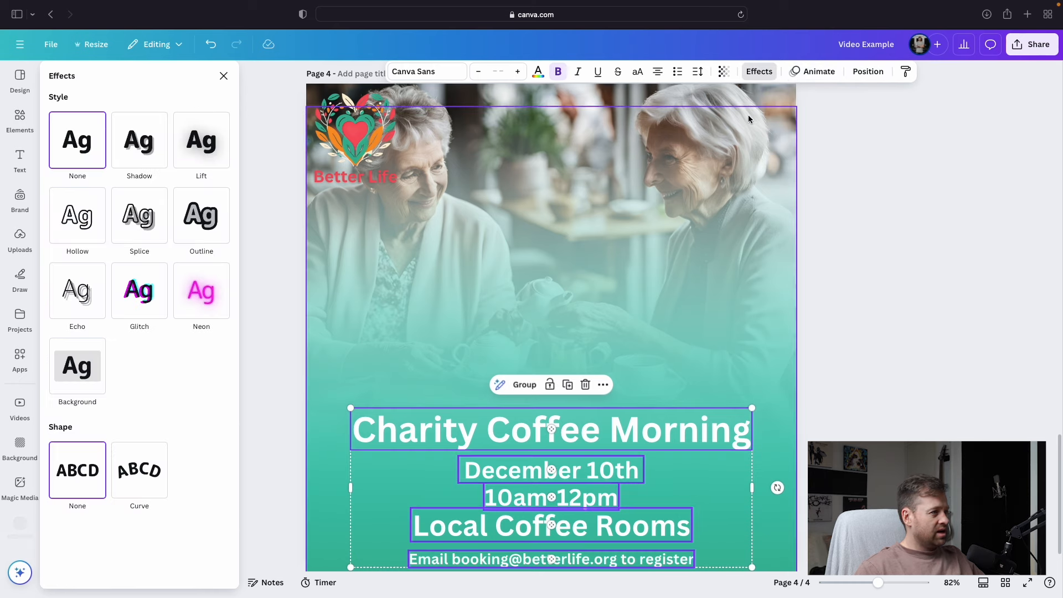
{"action": "left_click", "coordinate": [200, 154]}
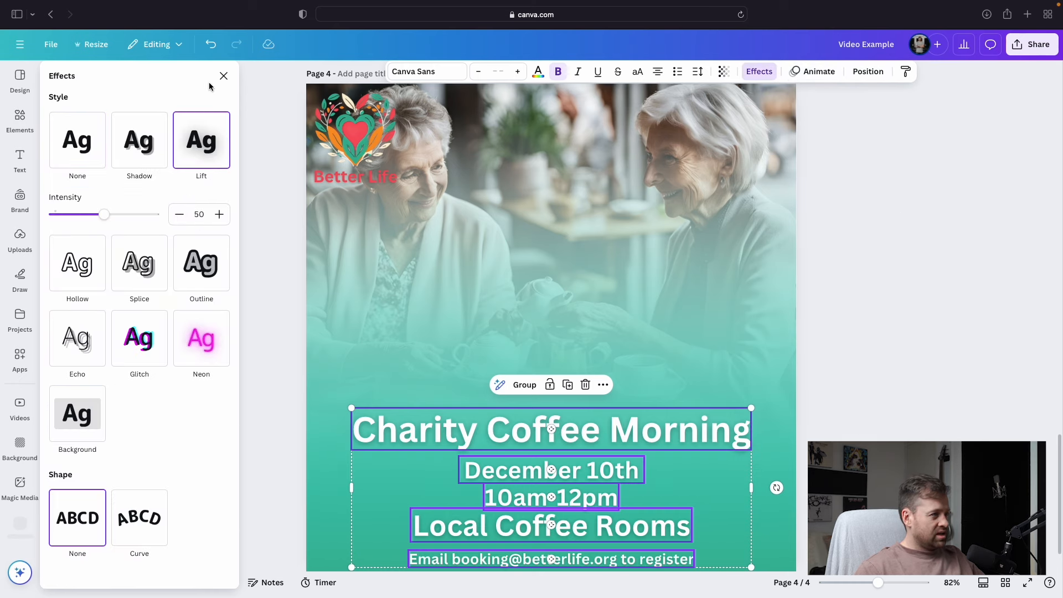
{"action": "left_click", "coordinate": [953, 323]}
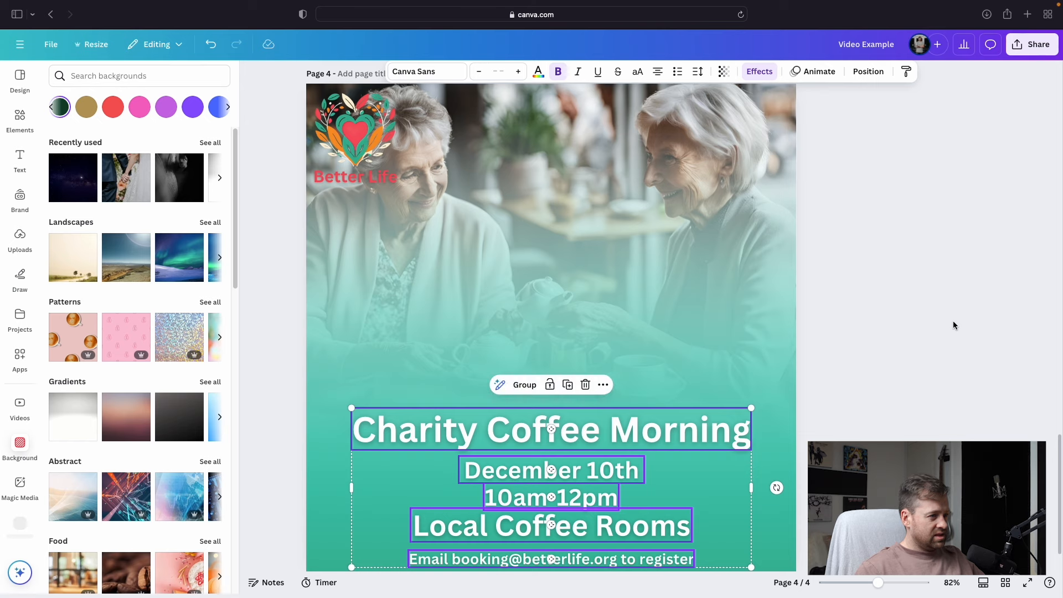
{"action": "left_click", "coordinate": [952, 322]}
- Examine how the page 4 gradient fades over the photo and how readable the text and logo are
{"action": "scroll", "coordinate": [938, 320], "scroll_direction": "down", "scroll_amount": 1}
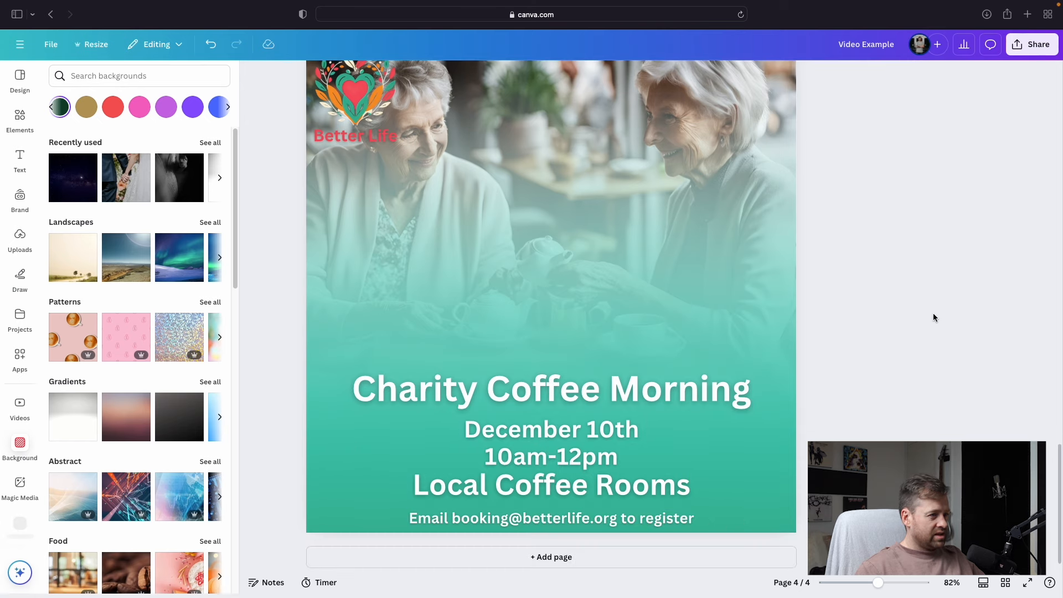
{"action": "scroll", "coordinate": [931, 312], "scroll_direction": "up", "scroll_amount": 1}
{"action": "scroll", "coordinate": [633, 258], "scroll_direction": "up", "scroll_amount": 1}
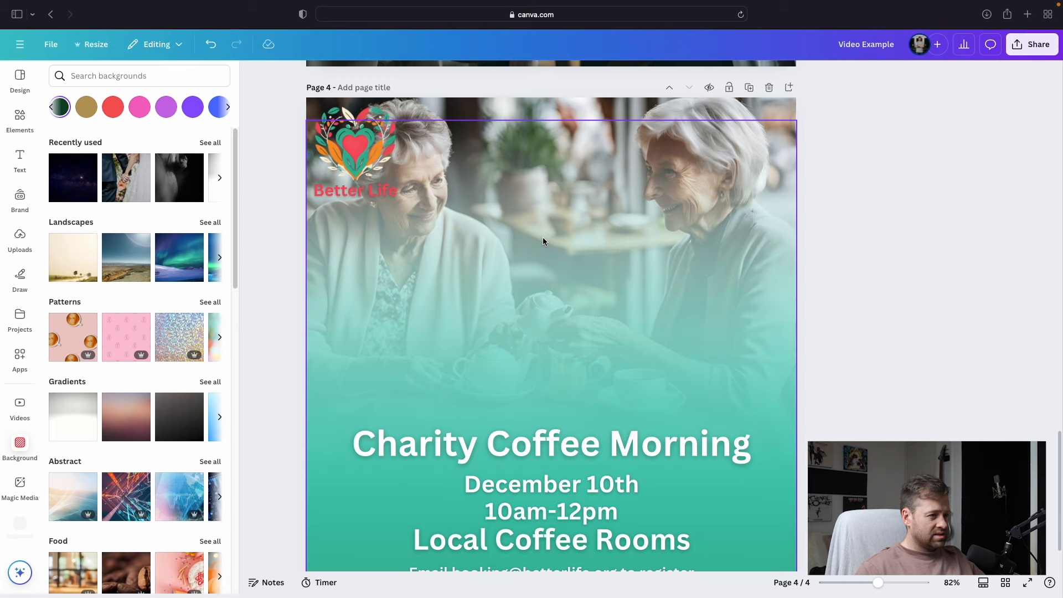
{"action": "scroll", "coordinate": [542, 237], "scroll_direction": "down", "scroll_amount": 1}
{"action": "scroll", "coordinate": [852, 294], "scroll_direction": "up", "scroll_amount": 1}
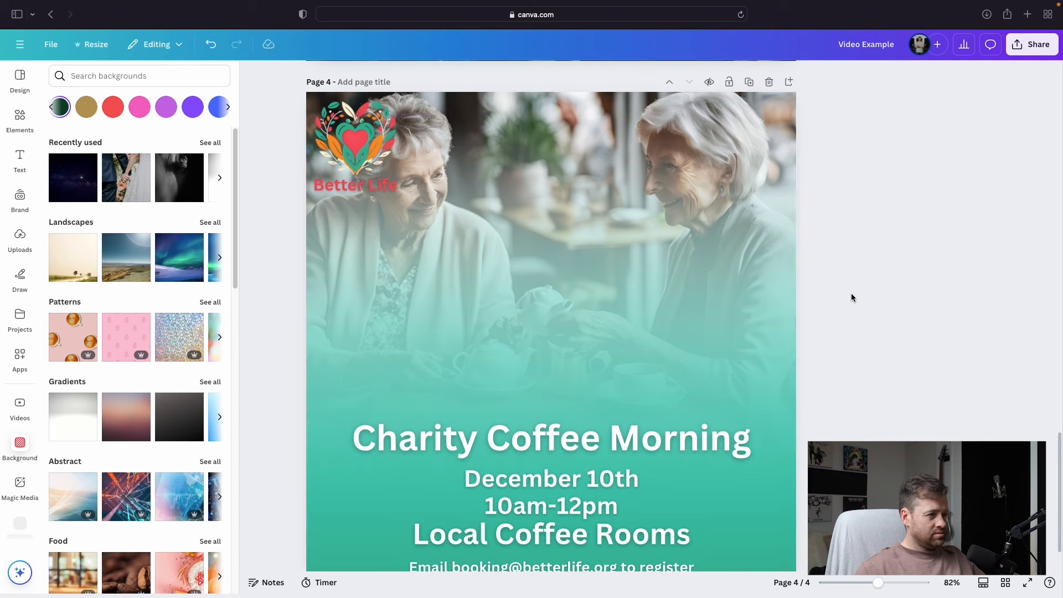
{"action": "scroll", "coordinate": [1011, 277], "scroll_direction": "down", "scroll_amount": 1}
{"action": "scroll", "coordinate": [990, 280], "scroll_direction": "up", "scroll_amount": 1}
{"action": "scroll", "coordinate": [964, 277], "scroll_direction": "down", "scroll_amount": 1}
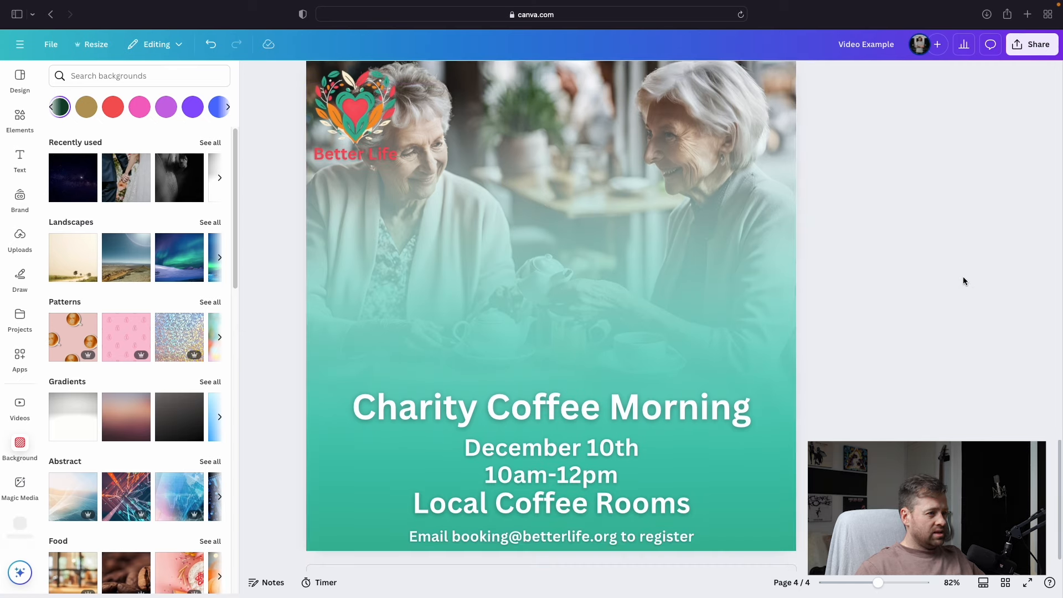
{"action": "scroll", "coordinate": [963, 277], "scroll_direction": "up", "scroll_amount": 1}
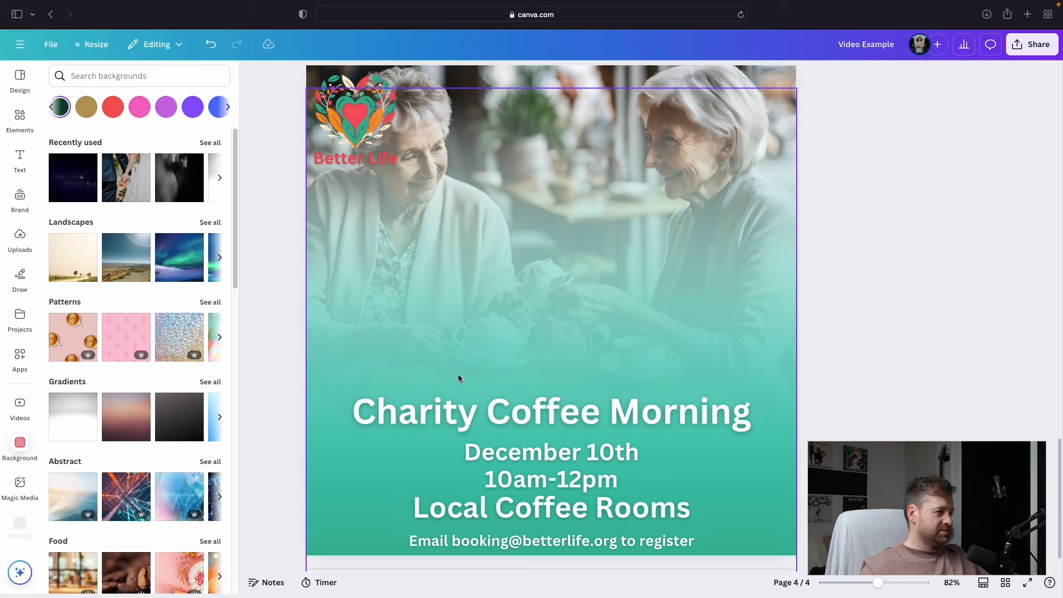
- Move the green rectangle on page 4 further down behind the event details
{"action": "scroll", "coordinate": [351, 470], "scroll_direction": "down", "scroll_amount": 1}
{"action": "left_click", "coordinate": [370, 450]}
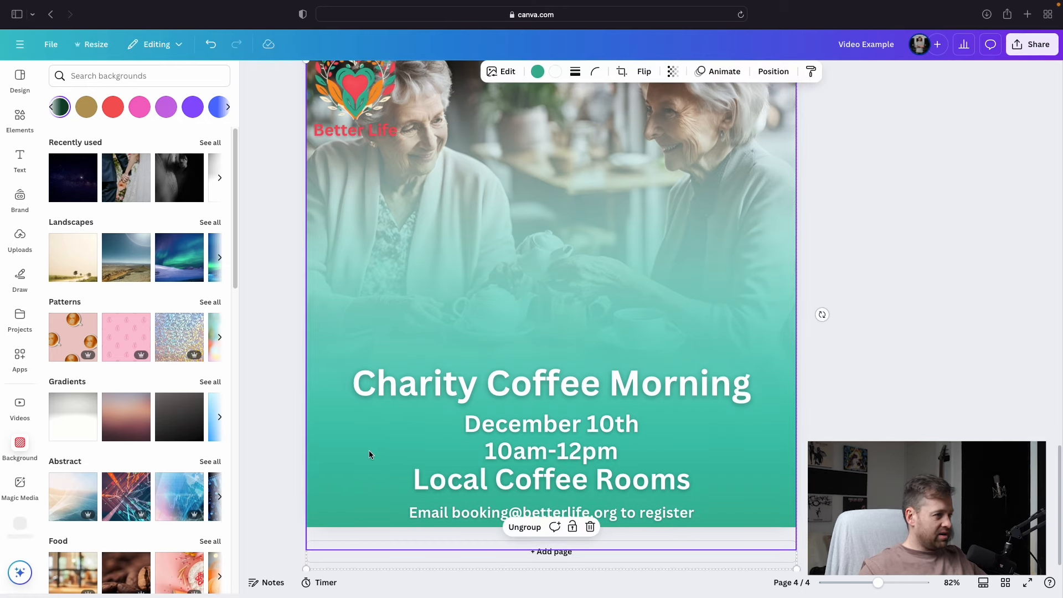
{"action": "left_click", "coordinate": [875, 331]}
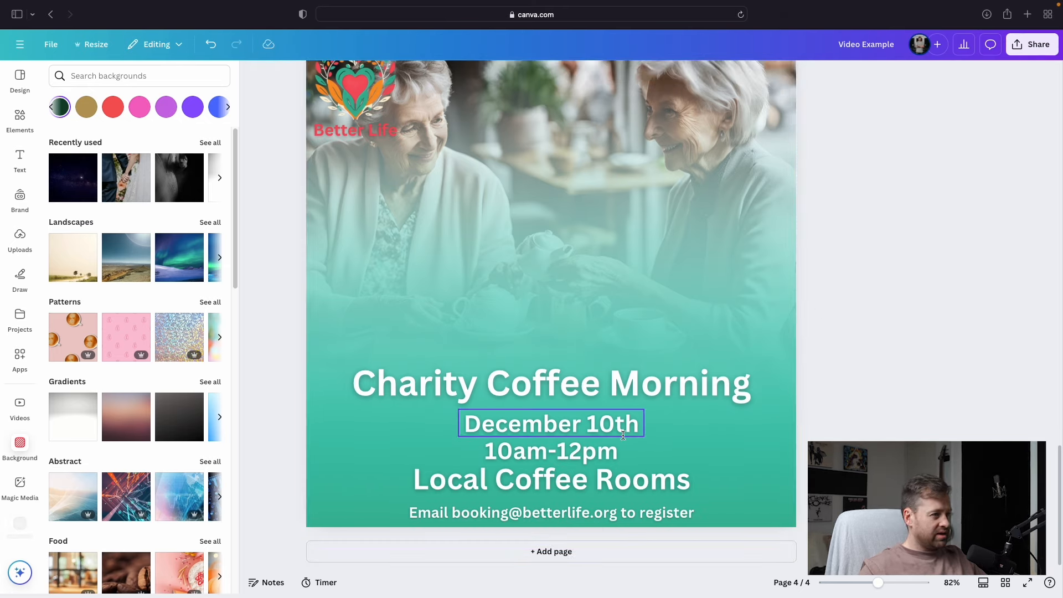
{"action": "left_click", "coordinate": [382, 440]}
{"action": "left_click", "coordinate": [774, 71]}
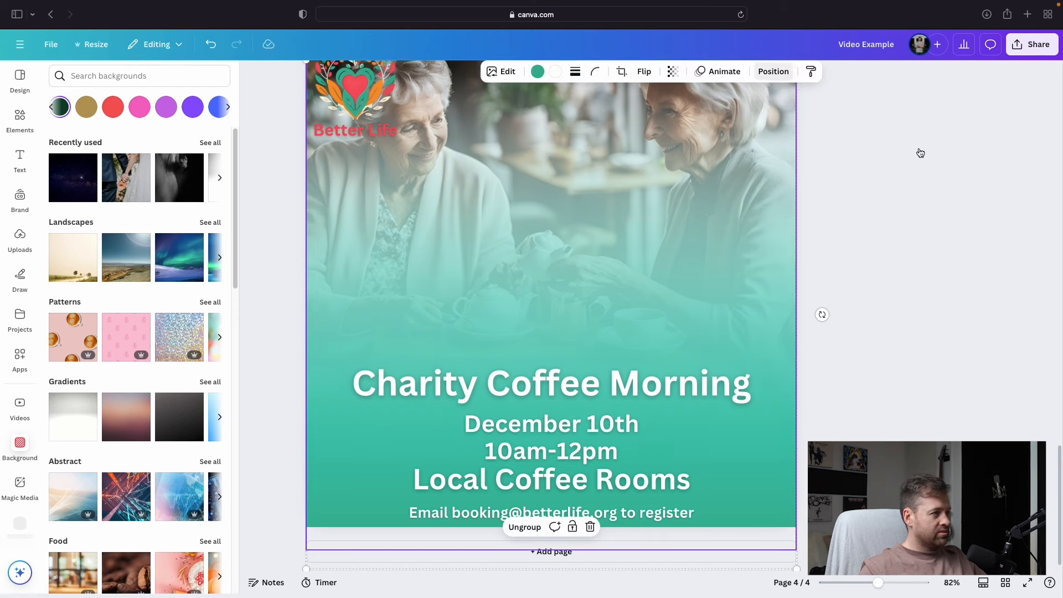
{"action": "left_click", "coordinate": [145, 454]}
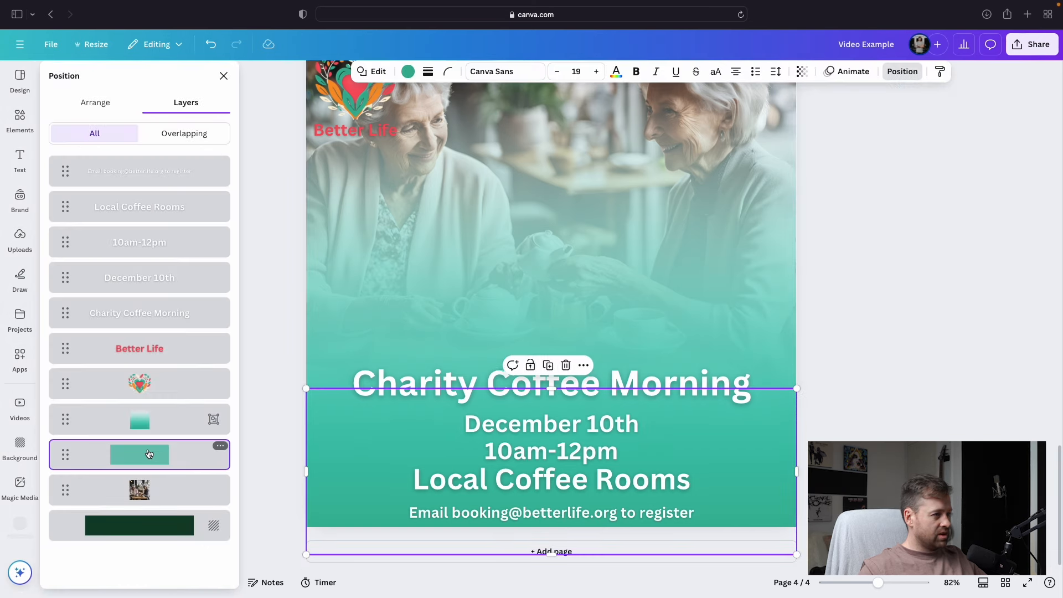
{"action": "left_click_drag", "start_coordinate": [348, 474], "coordinate": [347, 499]}
- Lower the gradient group on page 4 further to uncover more of the women's faces in the photo
{"action": "left_click", "coordinate": [205, 419]}
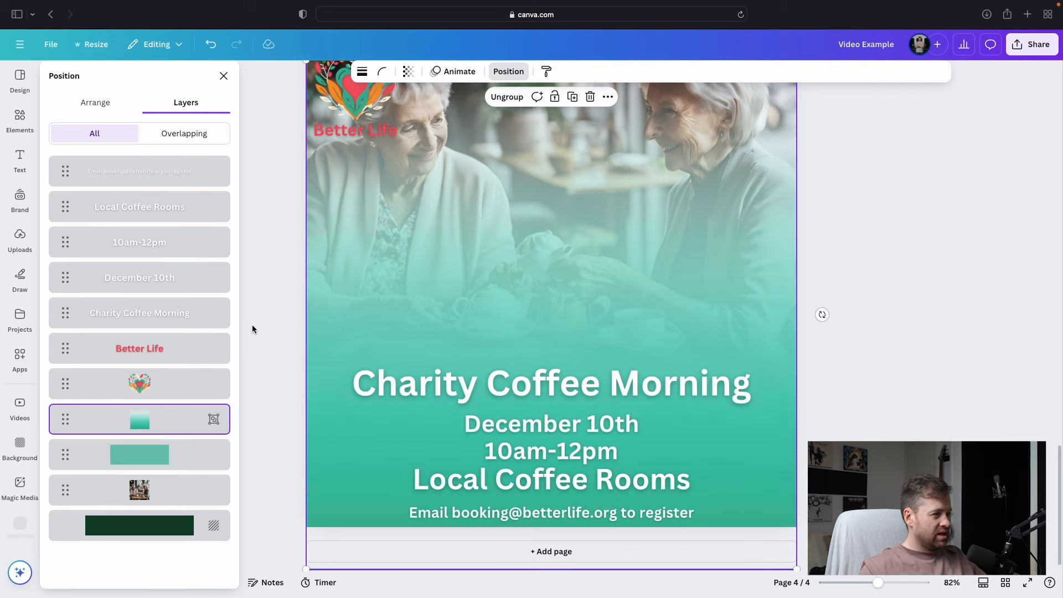
{"action": "left_click_drag", "start_coordinate": [448, 270], "coordinate": [444, 316]}
{"action": "left_click", "coordinate": [979, 320]}
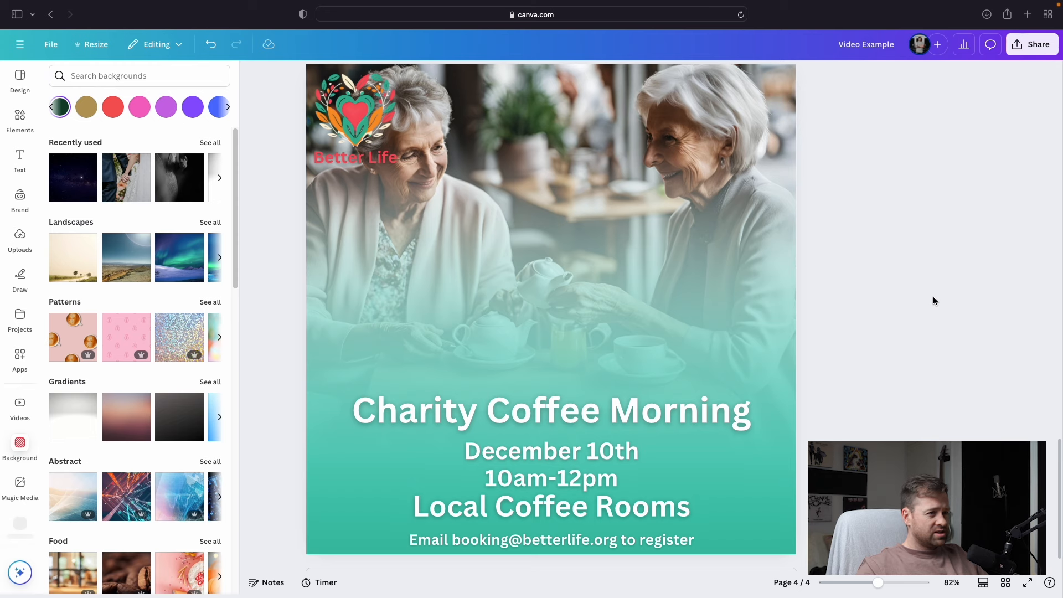
- Look back through the poster variations from page 4 up to page 1
{"action": "scroll", "coordinate": [932, 300], "scroll_direction": "up", "scroll_amount": 15}
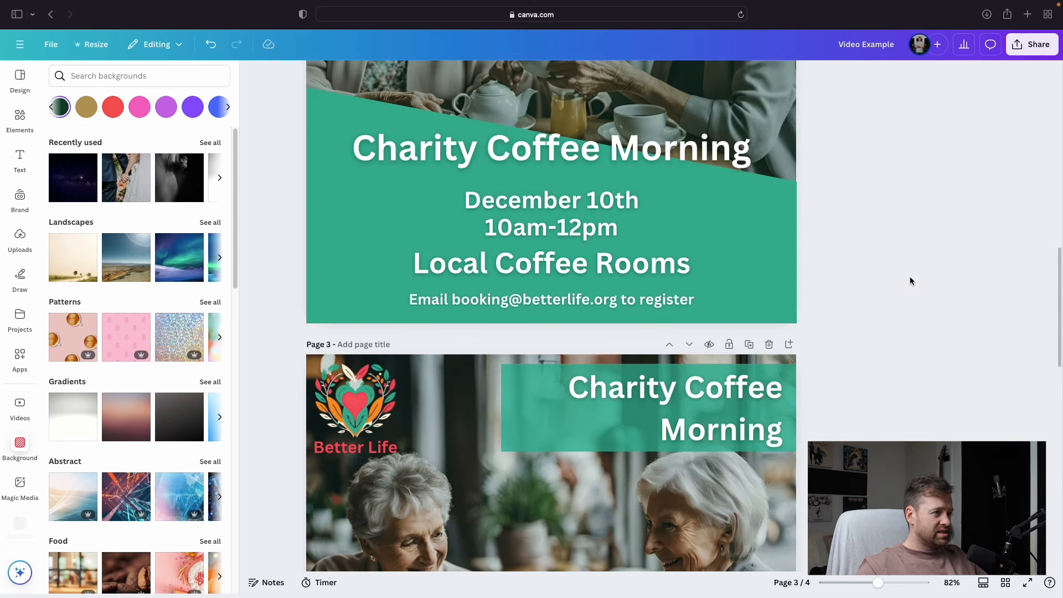
{"action": "scroll", "coordinate": [902, 299], "scroll_direction": "up", "scroll_amount": 15}
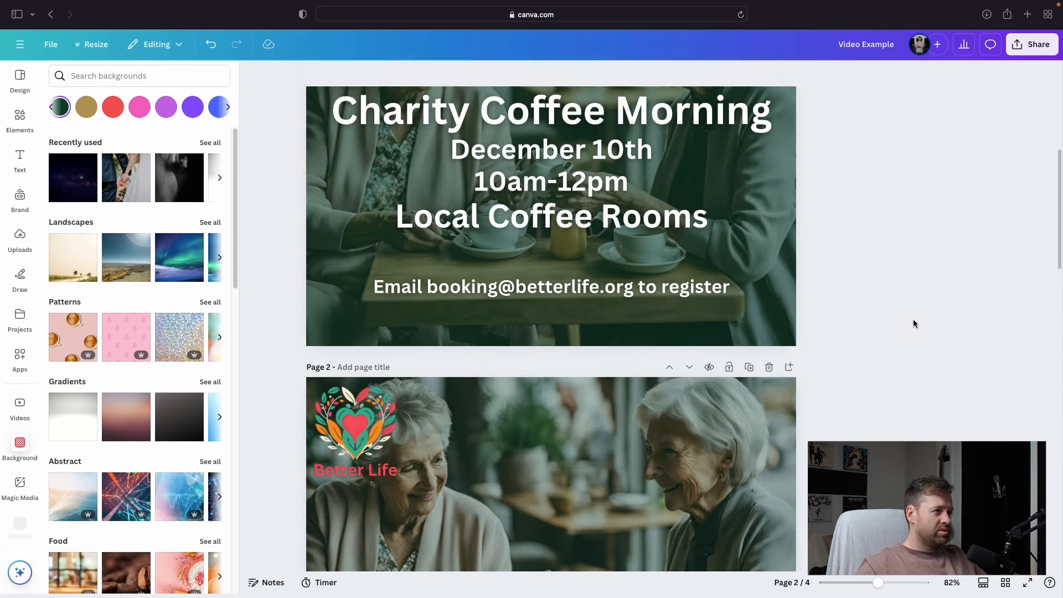
{"action": "scroll", "coordinate": [903, 320], "scroll_direction": "down", "scroll_amount": 2}
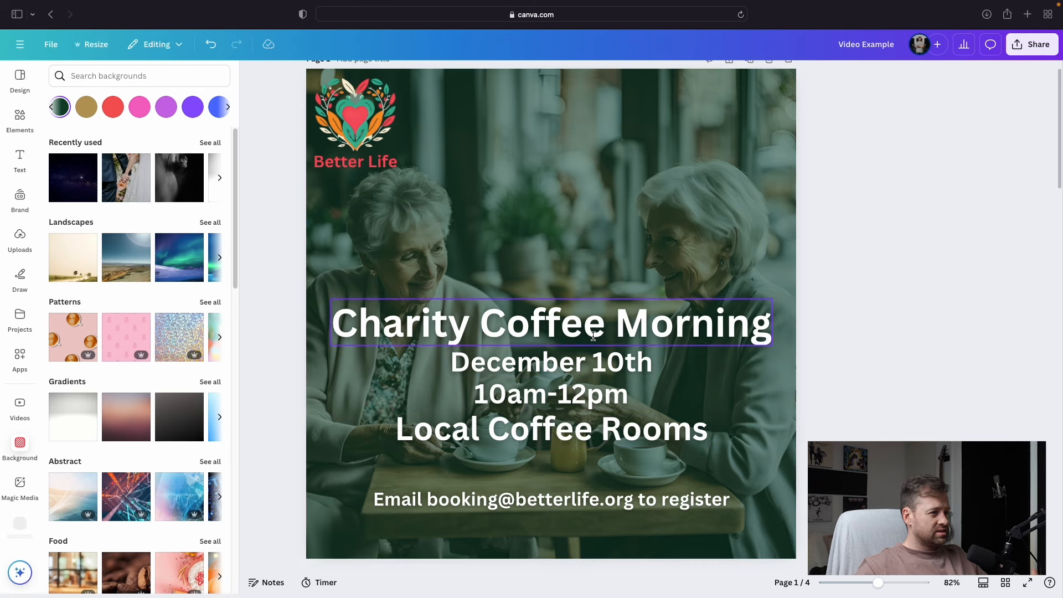
- Review the poster variations from page 1 through page 4, comparing how the overlay, angled shape, colour bands and gradient support the text
{"action": "scroll", "coordinate": [590, 334], "scroll_direction": "down", "scroll_amount": 1}
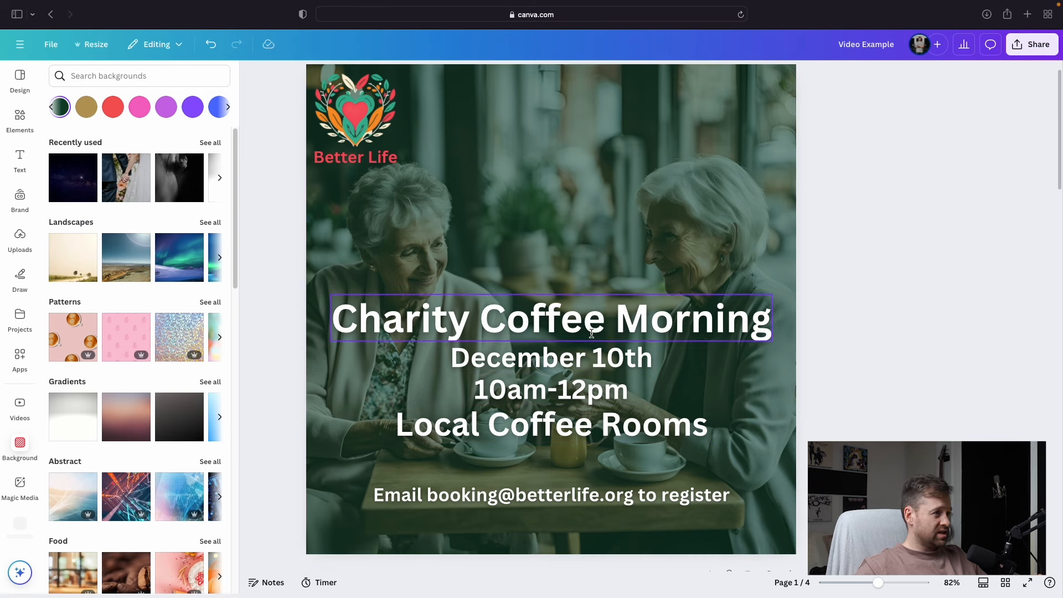
{"action": "scroll", "coordinate": [589, 331], "scroll_direction": "down", "scroll_amount": 10}
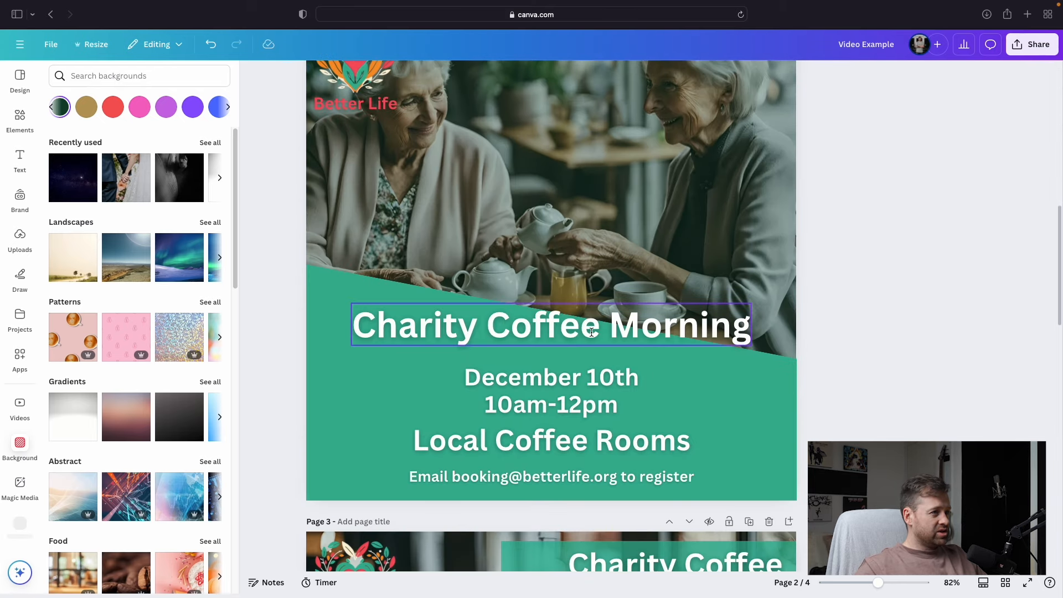
{"action": "scroll", "coordinate": [593, 333], "scroll_direction": "up", "scroll_amount": 4}
{"action": "scroll", "coordinate": [595, 336], "scroll_direction": "down", "scroll_amount": 1}
{"action": "scroll", "coordinate": [593, 338], "scroll_direction": "down", "scroll_amount": 2}
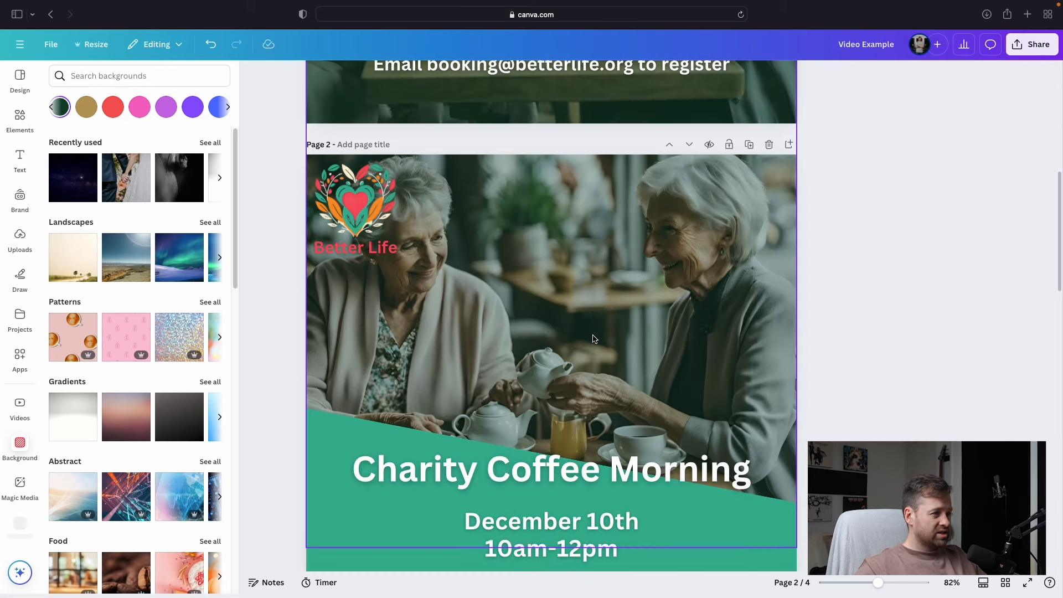
{"action": "scroll", "coordinate": [594, 338], "scroll_direction": "down", "scroll_amount": 2}
{"action": "scroll", "coordinate": [593, 339], "scroll_direction": "down", "scroll_amount": 3}
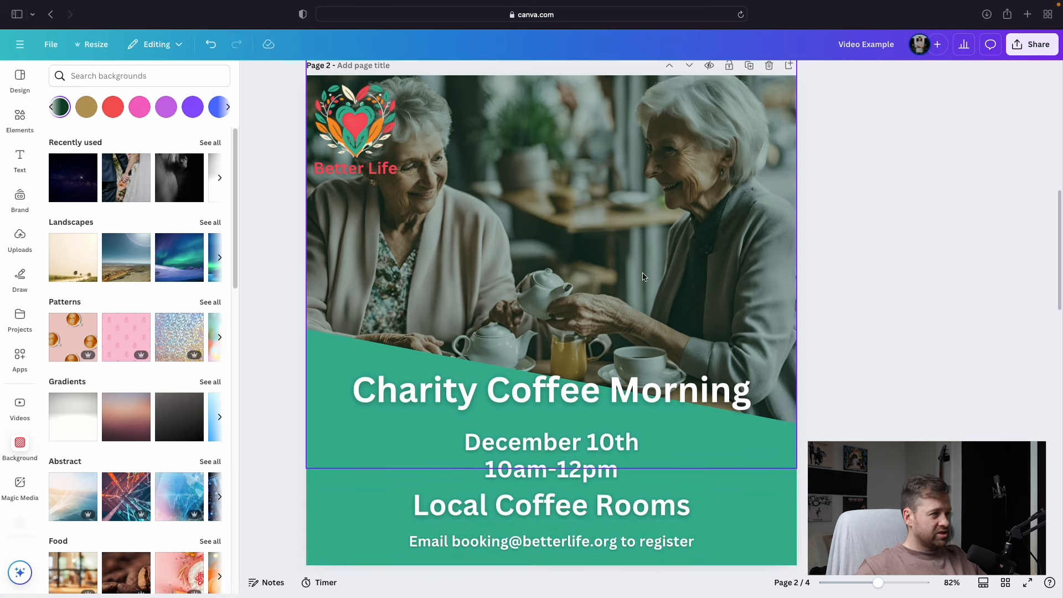
{"action": "left_click", "coordinate": [254, 75]}
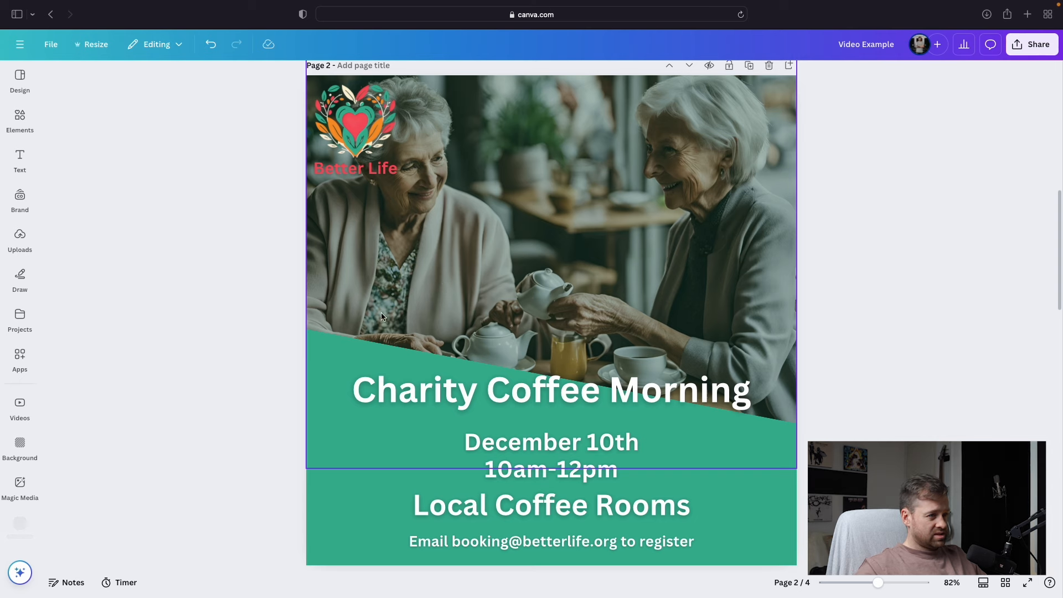
{"action": "scroll", "coordinate": [266, 395], "scroll_direction": "down", "scroll_amount": 10}
{"action": "scroll", "coordinate": [266, 391], "scroll_direction": "down", "scroll_amount": 2}
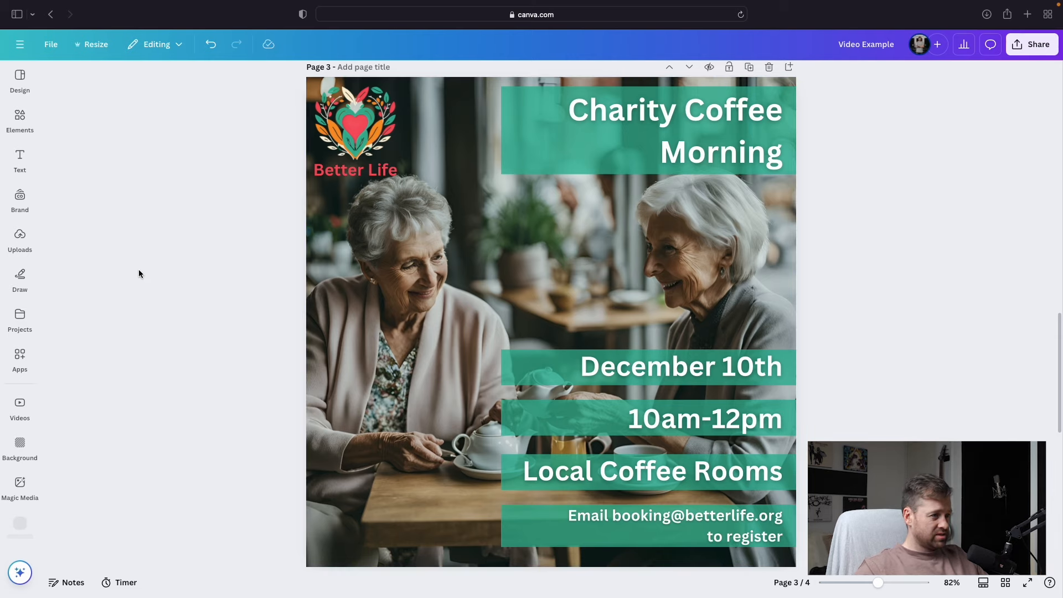
{"action": "scroll", "coordinate": [139, 270], "scroll_direction": "down", "scroll_amount": 10}
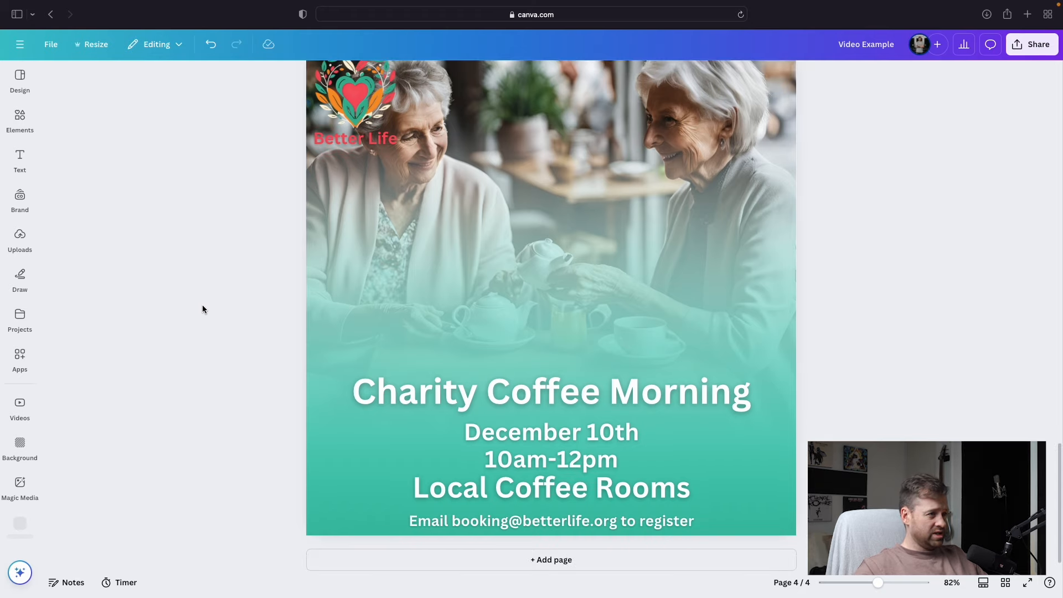
{"action": "scroll", "coordinate": [202, 307], "scroll_direction": "up", "scroll_amount": 3}
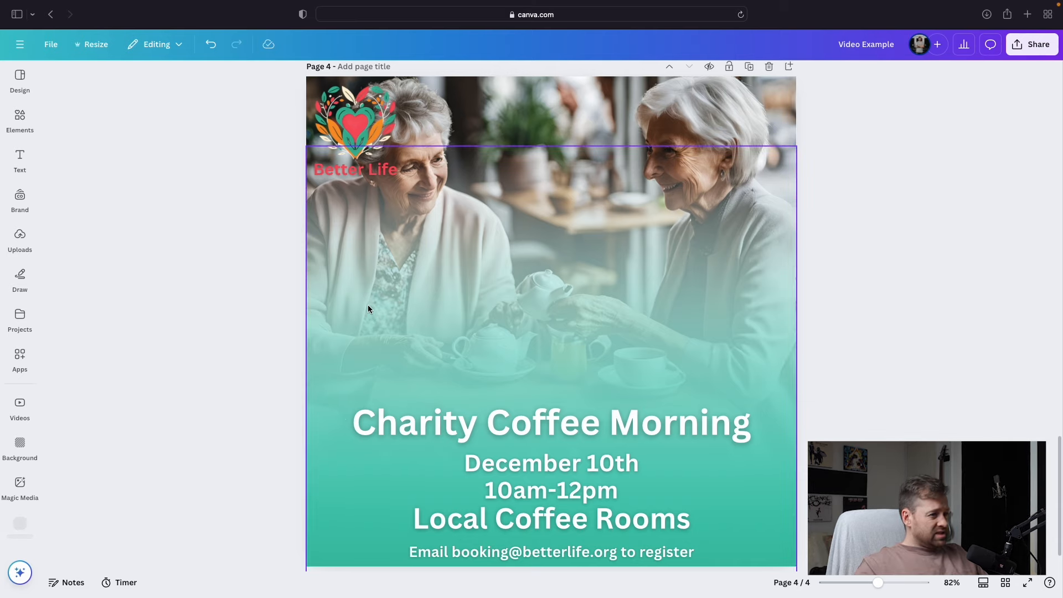
{"action": "scroll", "coordinate": [285, 256], "scroll_direction": "down", "scroll_amount": 1}
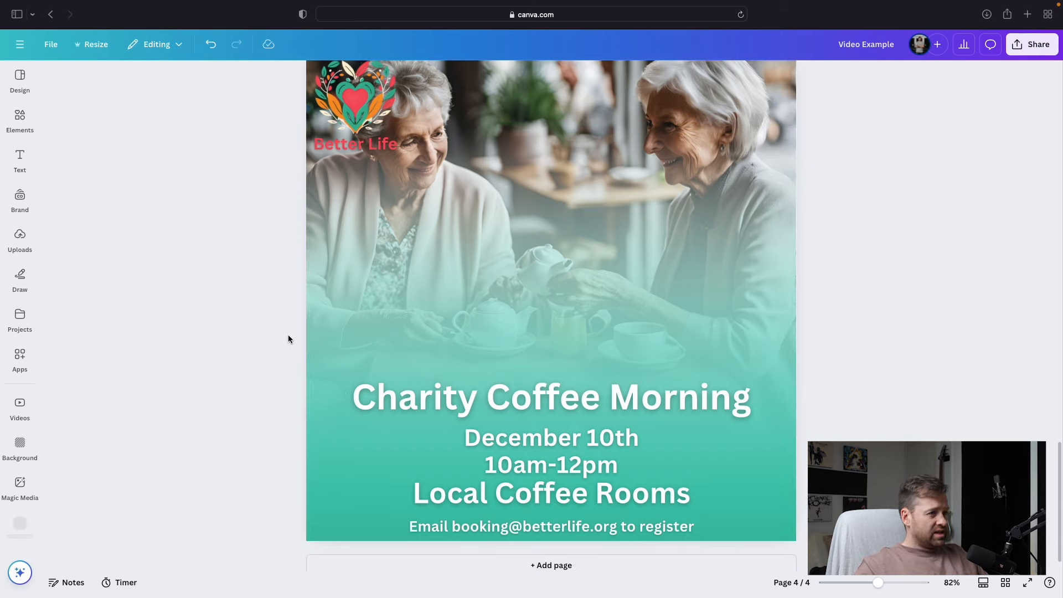